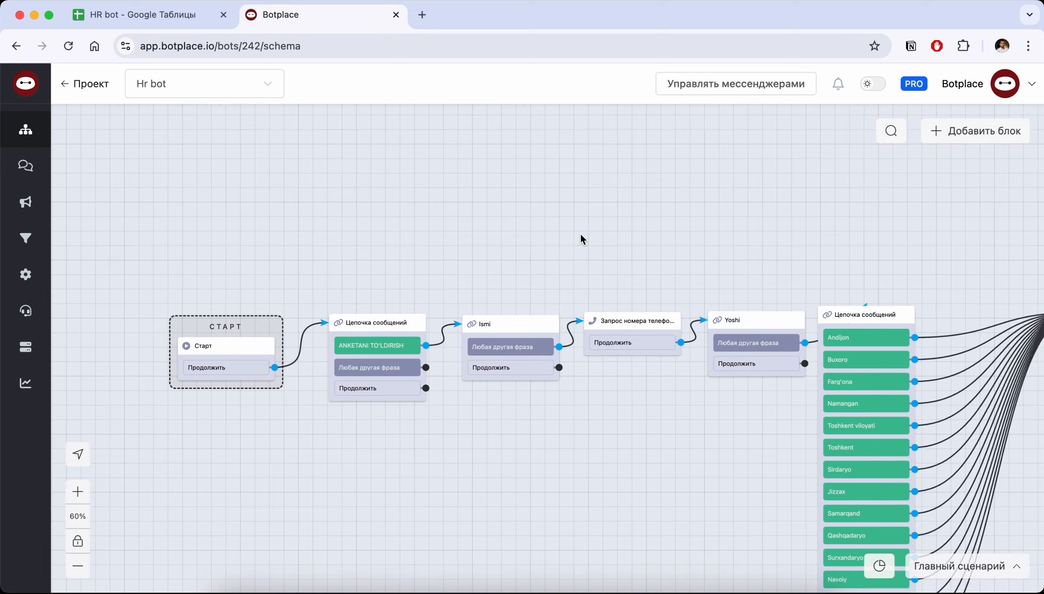
Examine the first message chain block after Start: its photo, welcome text and ANKETANI TO'LDIRISH menu answer
click(339, 327)
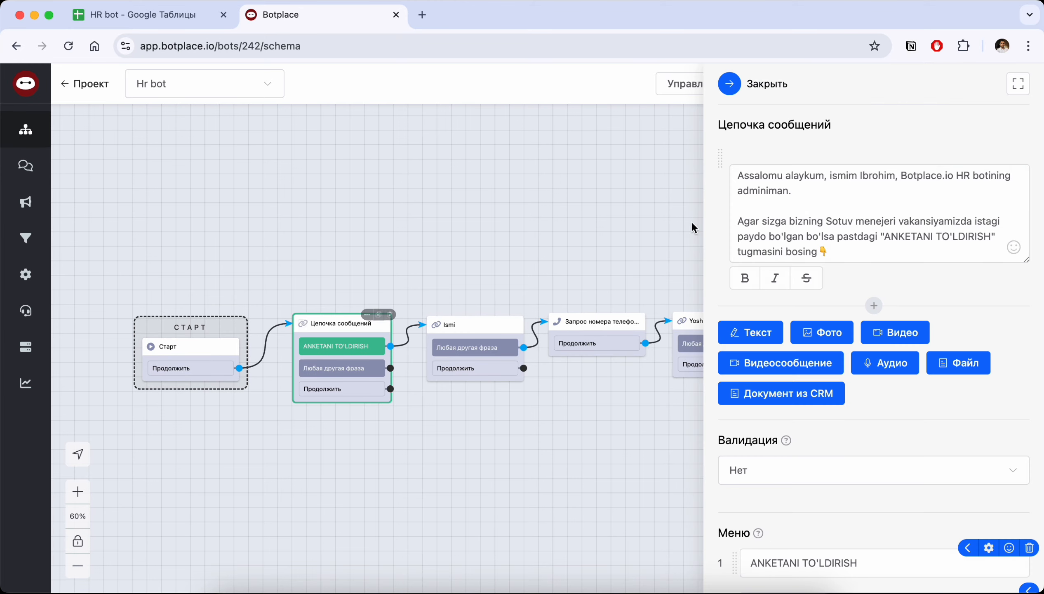
scroll(732, 205, right, 3)
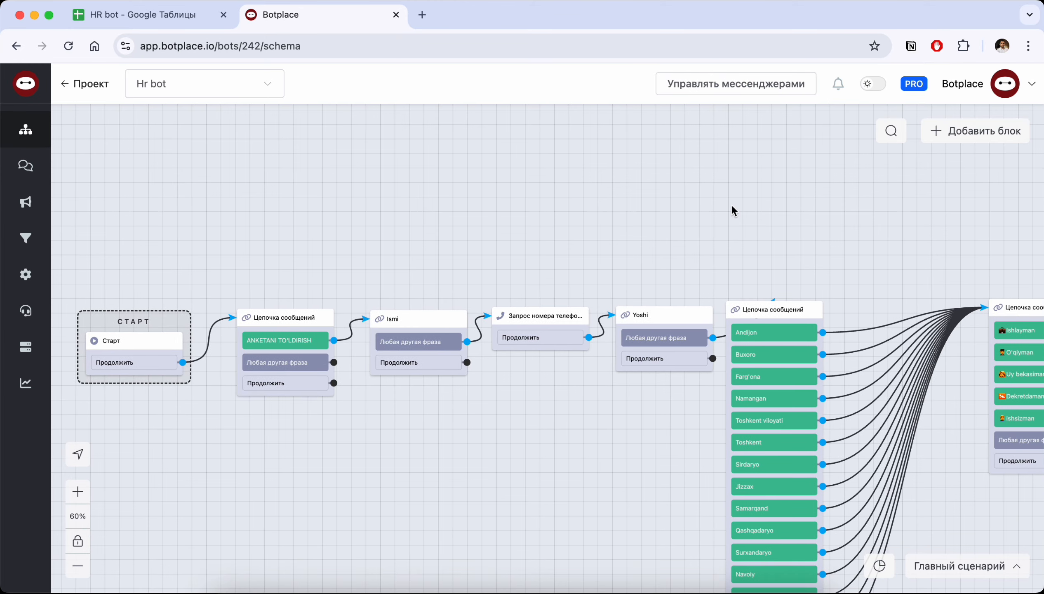
scroll(532, 223, left, 2)
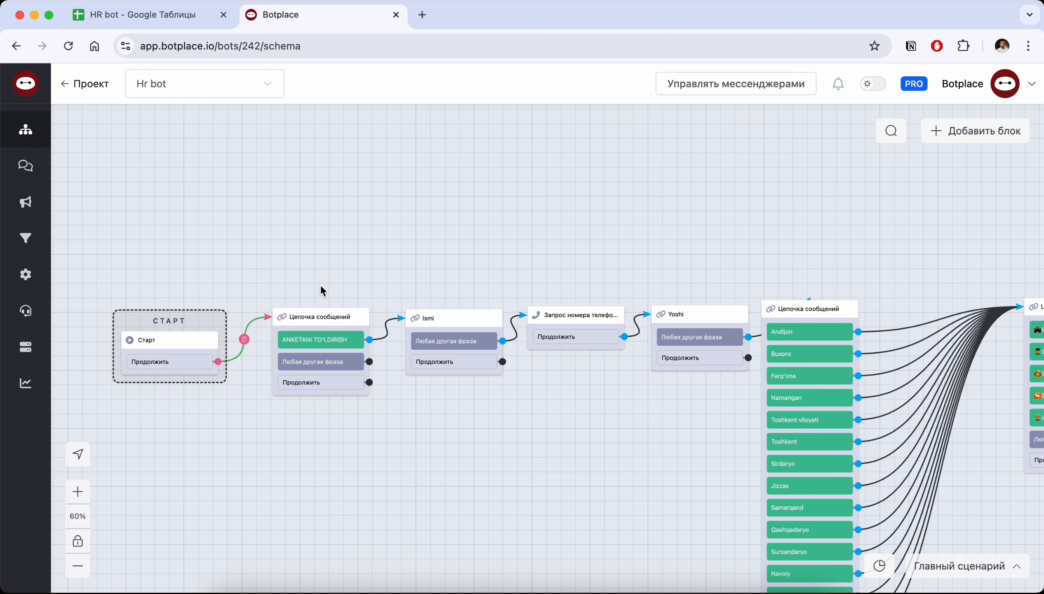
click(312, 315)
scroll(800, 270, down, 2)
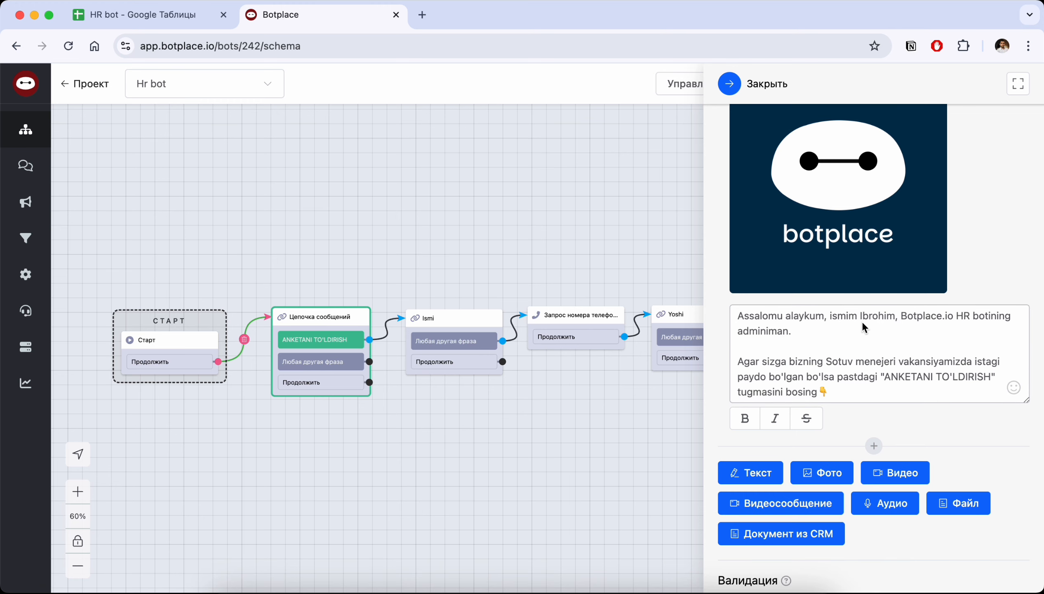
scroll(840, 317, up, 2)
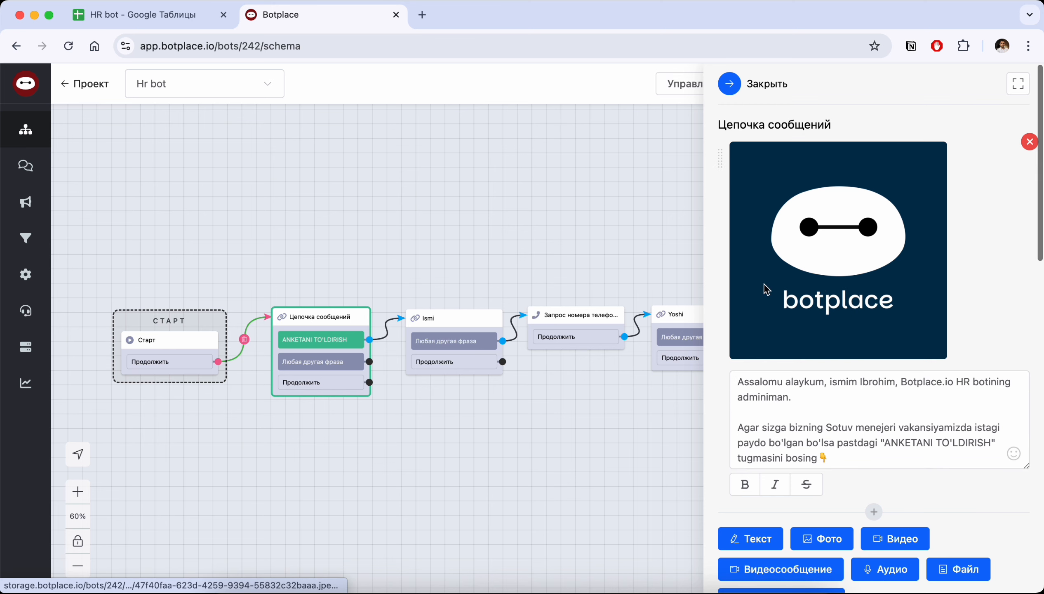
scroll(822, 282, down, 10)
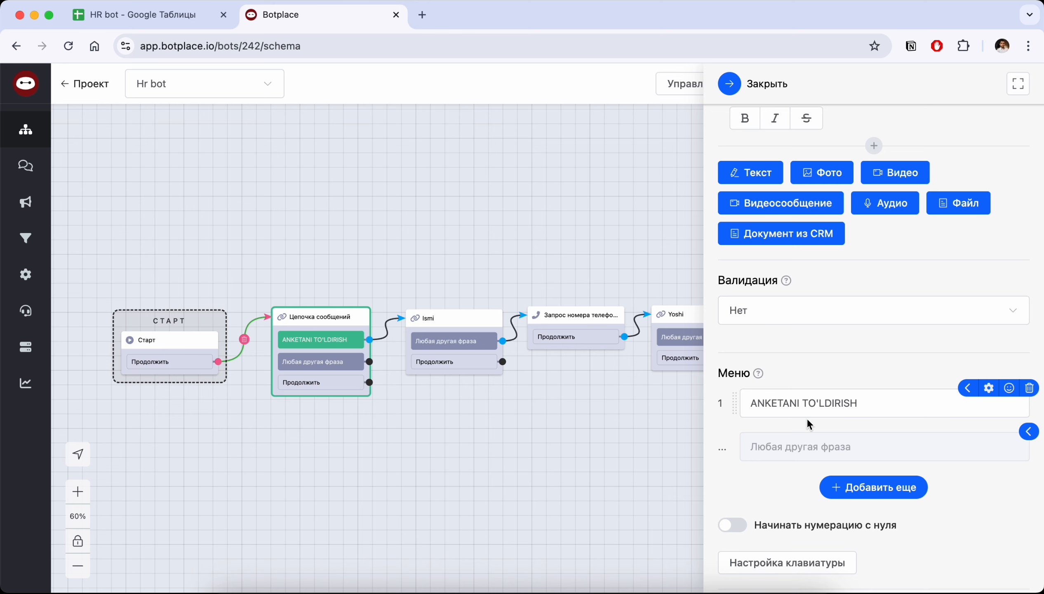
Examine the question texts and answer-variable settings of the Ismi, phone number request and Yoshi blocks
drag(586, 248, 514, 246)
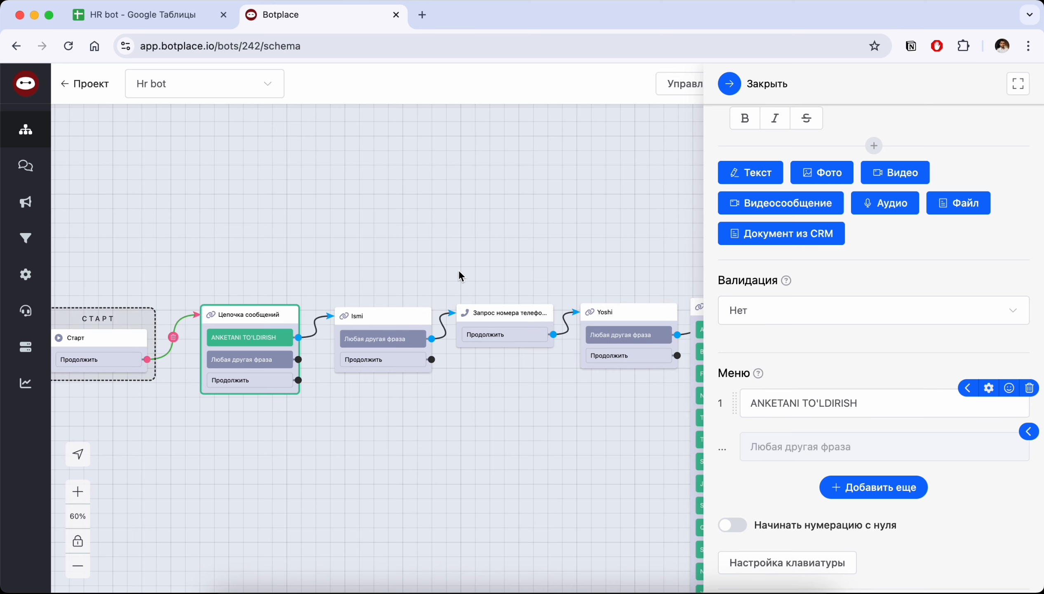
click(373, 322)
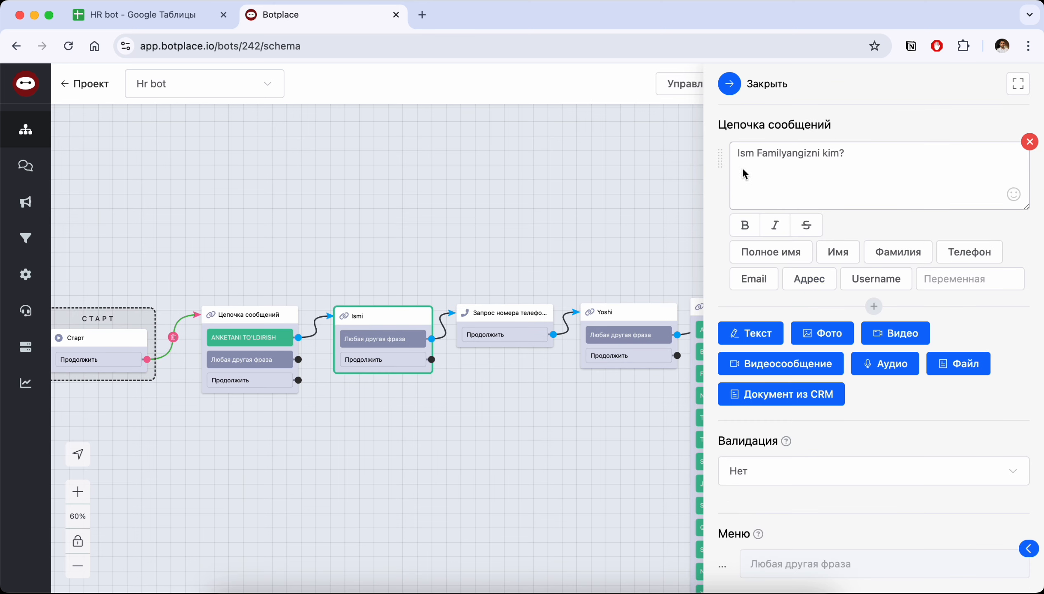
scroll(800, 172, down, 10)
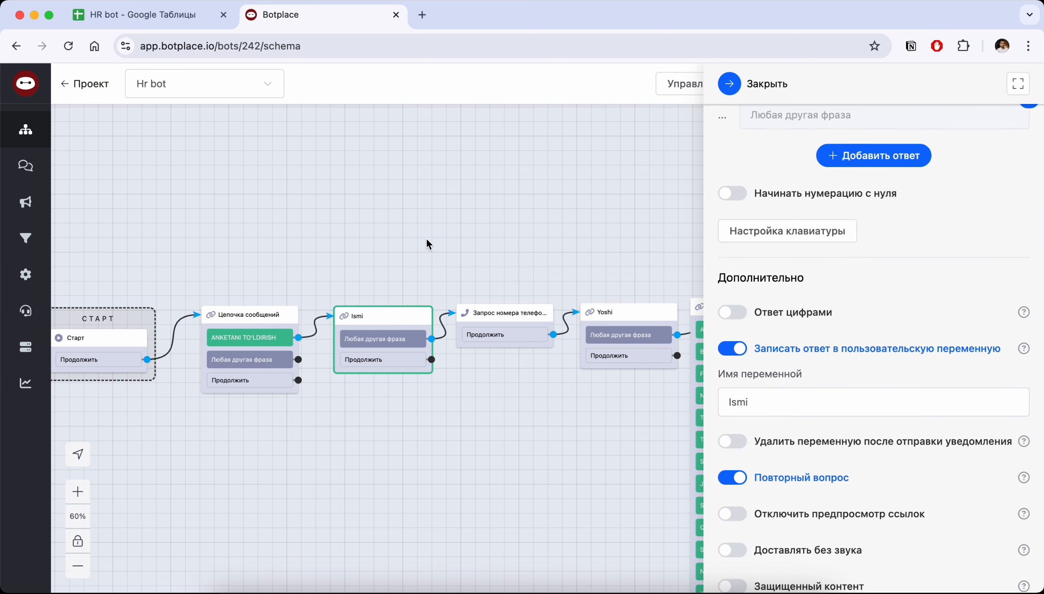
click(497, 312)
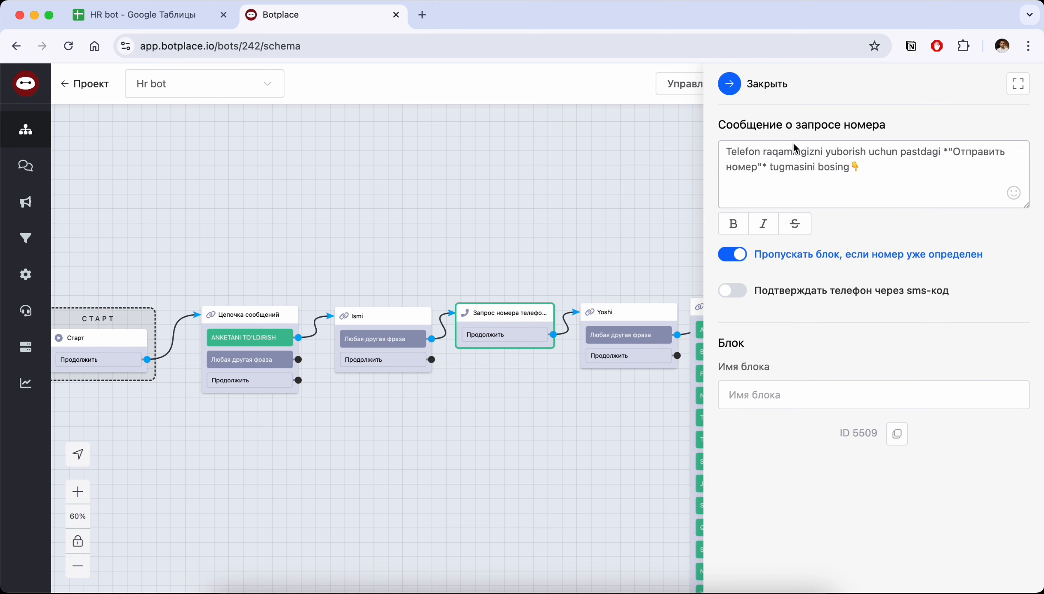
scroll(612, 184, right, 3)
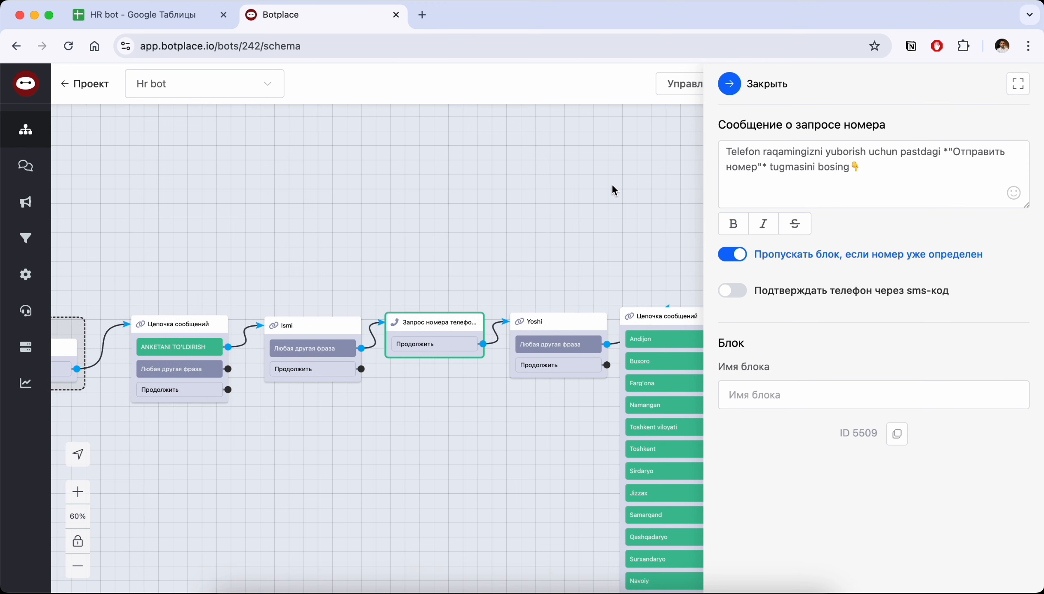
scroll(613, 186, down, 2)
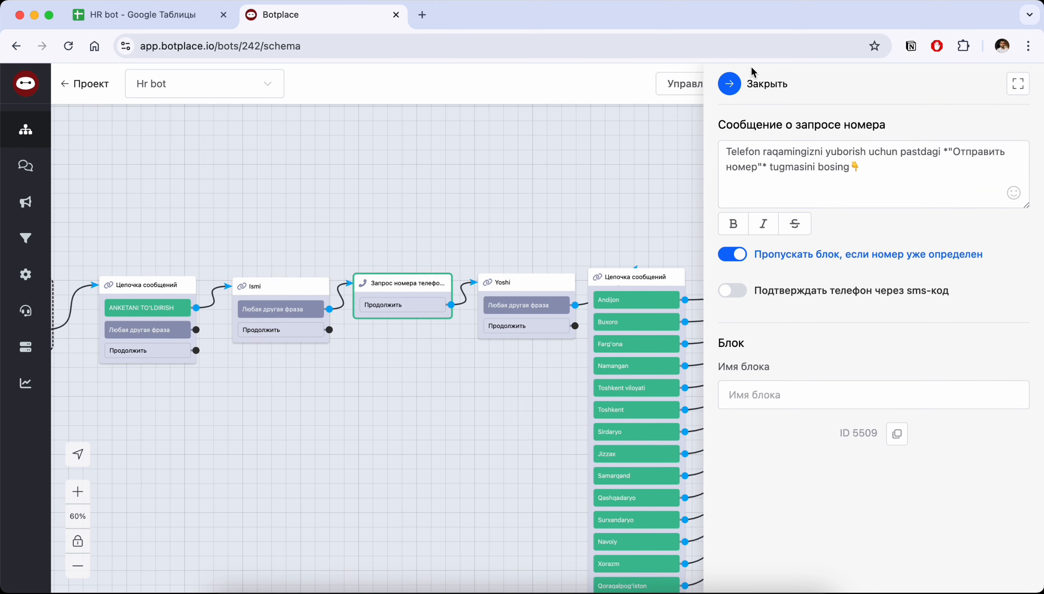
click(518, 278)
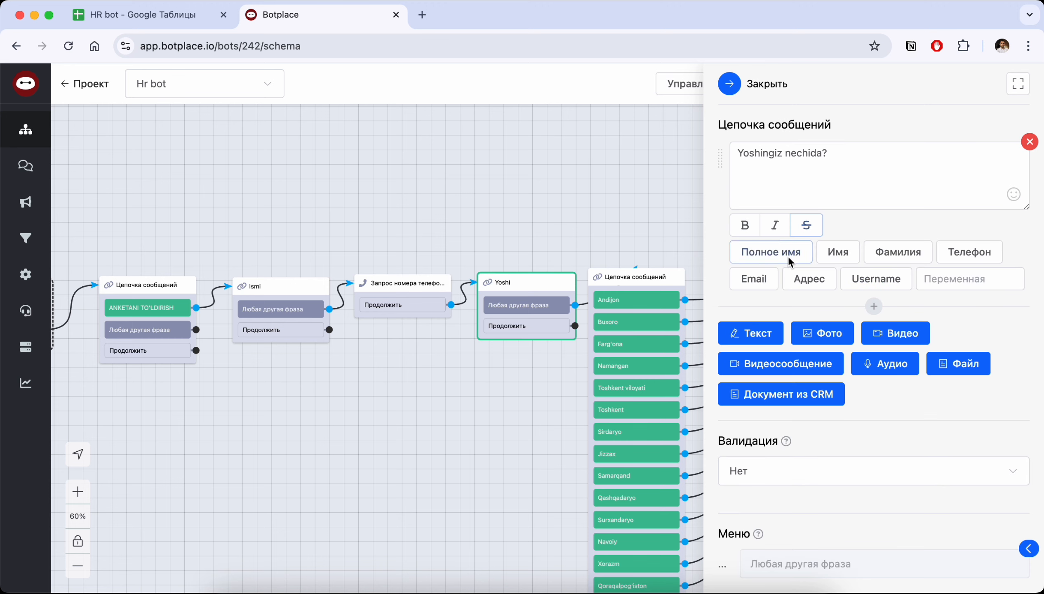
scroll(787, 263, down, 8)
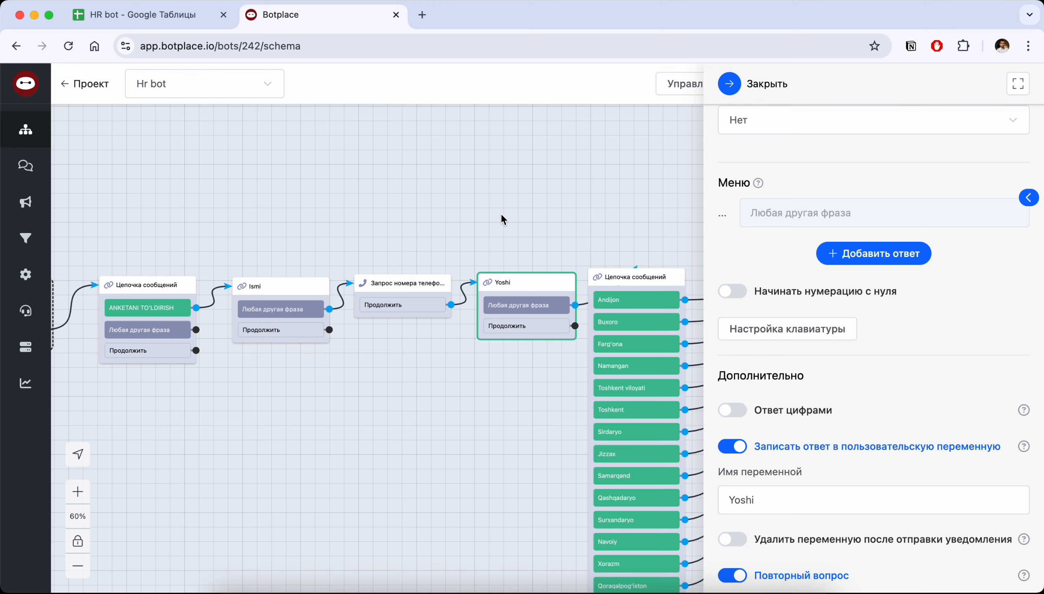
Move the phone number request block above the chain and remove its connection to the Yoshi block
drag(391, 292, 283, 175)
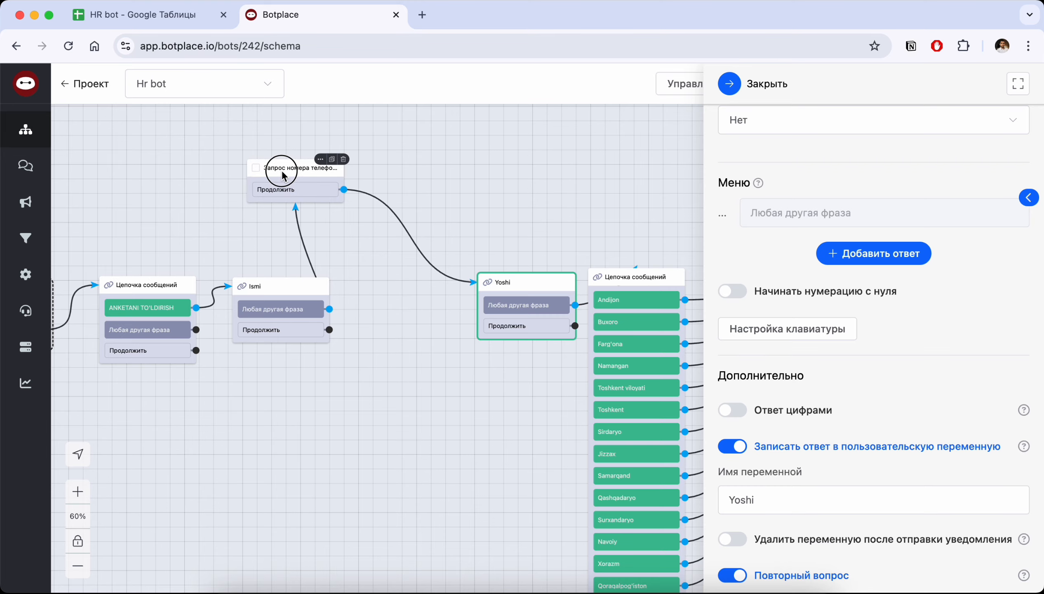
click(410, 237)
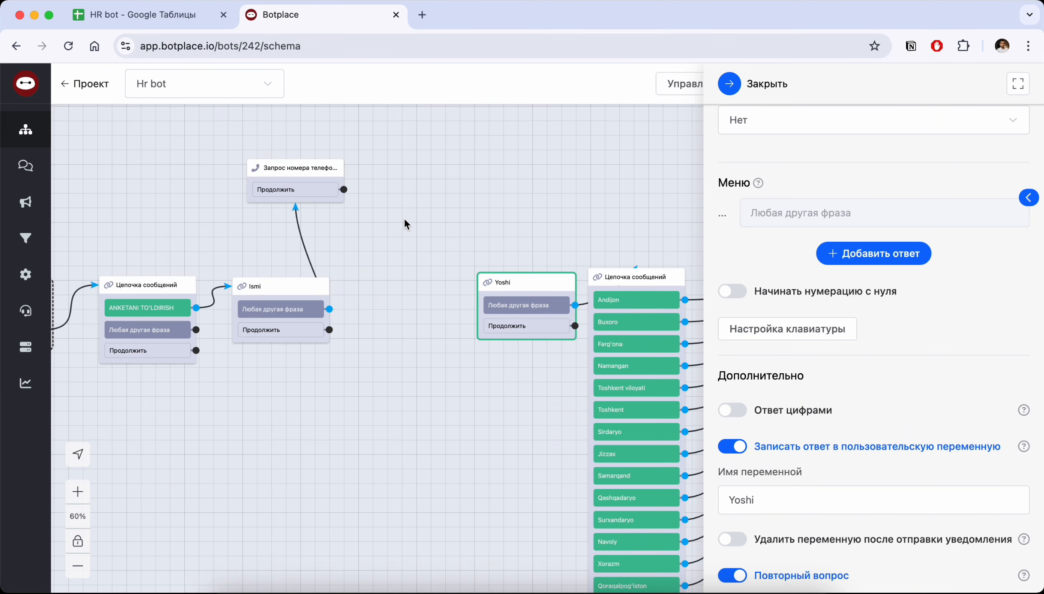
Add a Цепочка сообщений block above Yoshi and connect the phone number request's Продолжить output to it
right_click(402, 218)
click(498, 316)
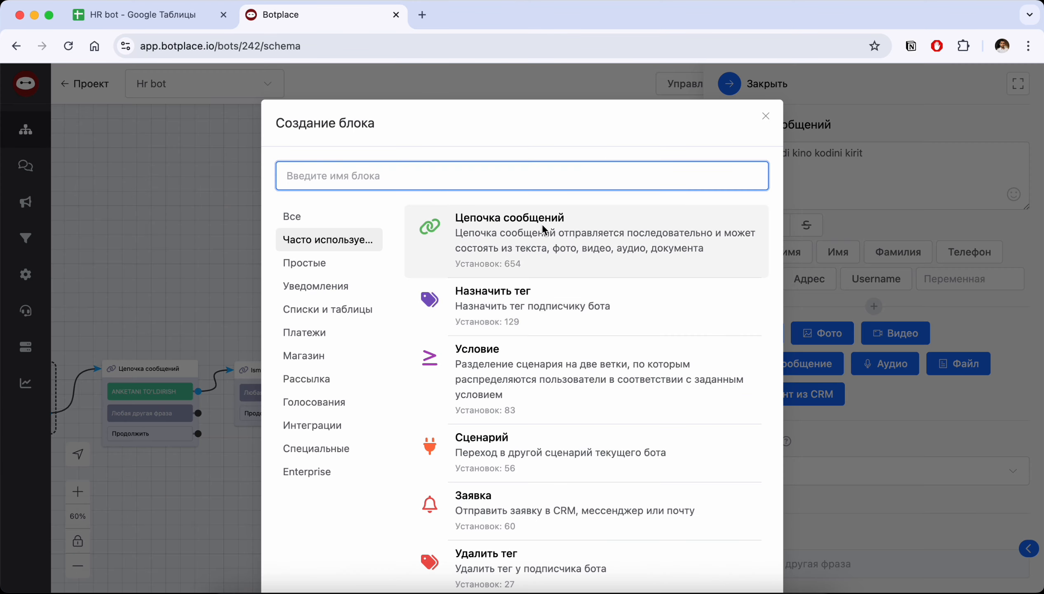
click(521, 230)
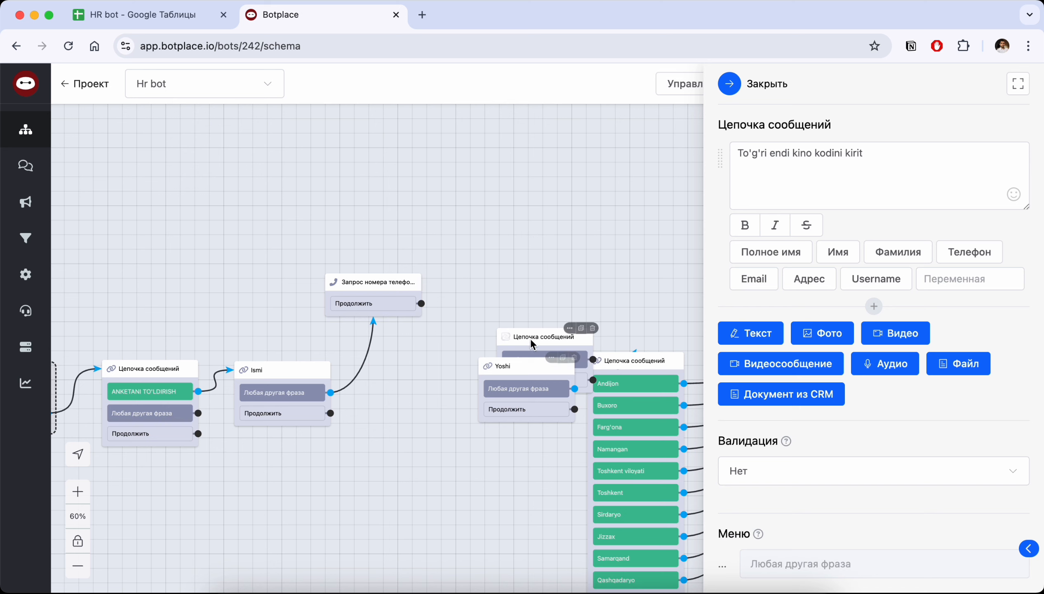
drag(532, 343, 506, 237)
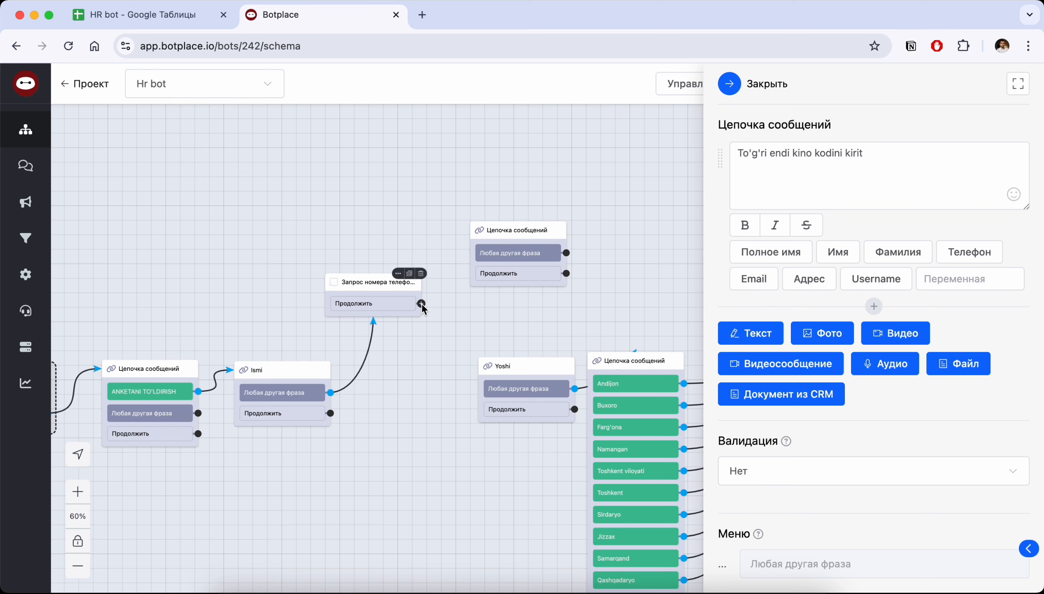
drag(422, 303, 494, 239)
Replace the default message in the new message chain block with an empty text message
click(513, 227)
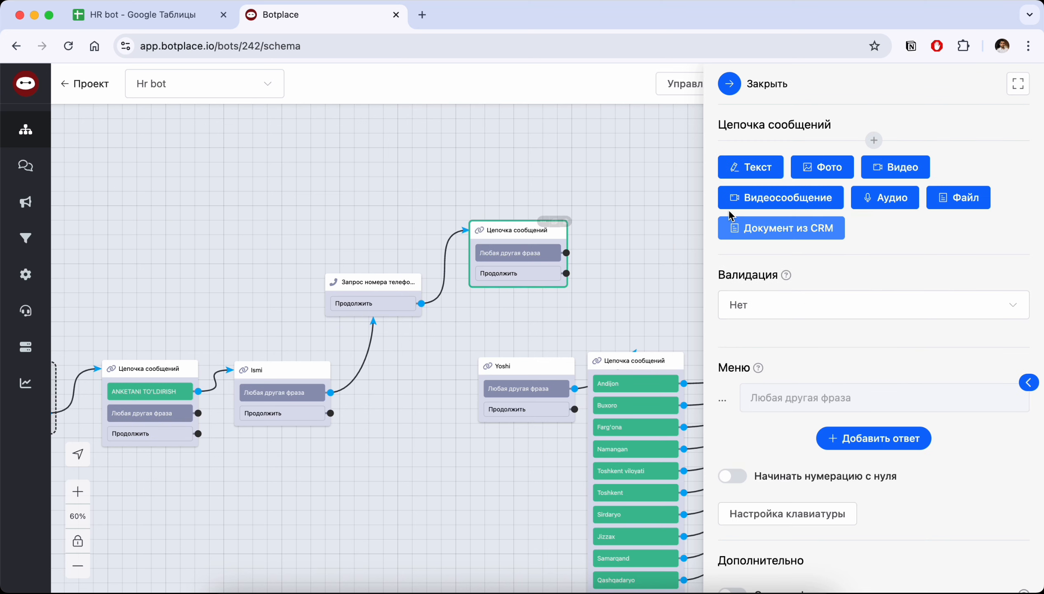
click(742, 168)
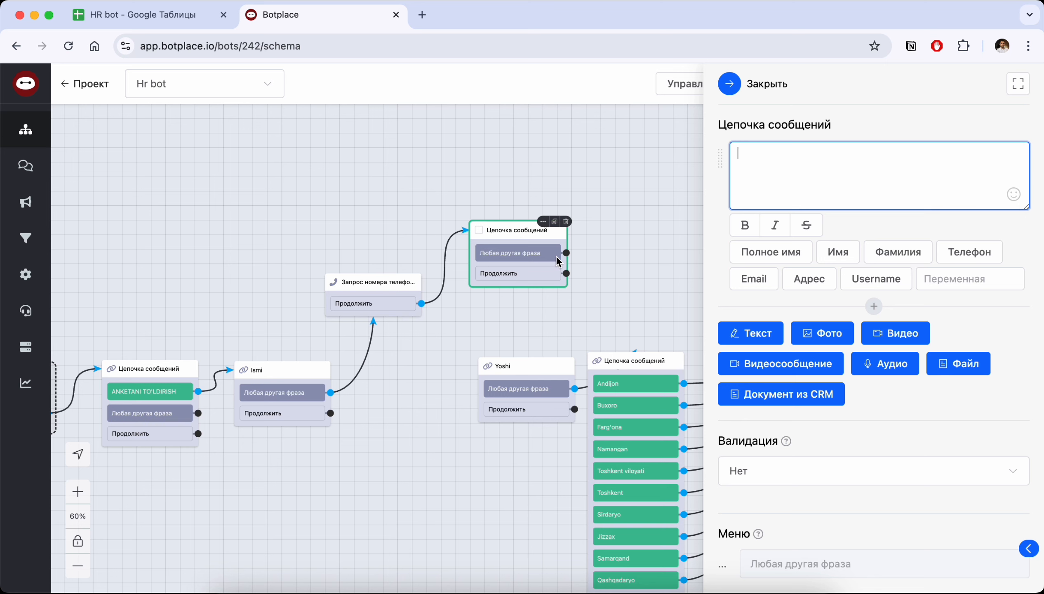
scroll(846, 331, down, 3)
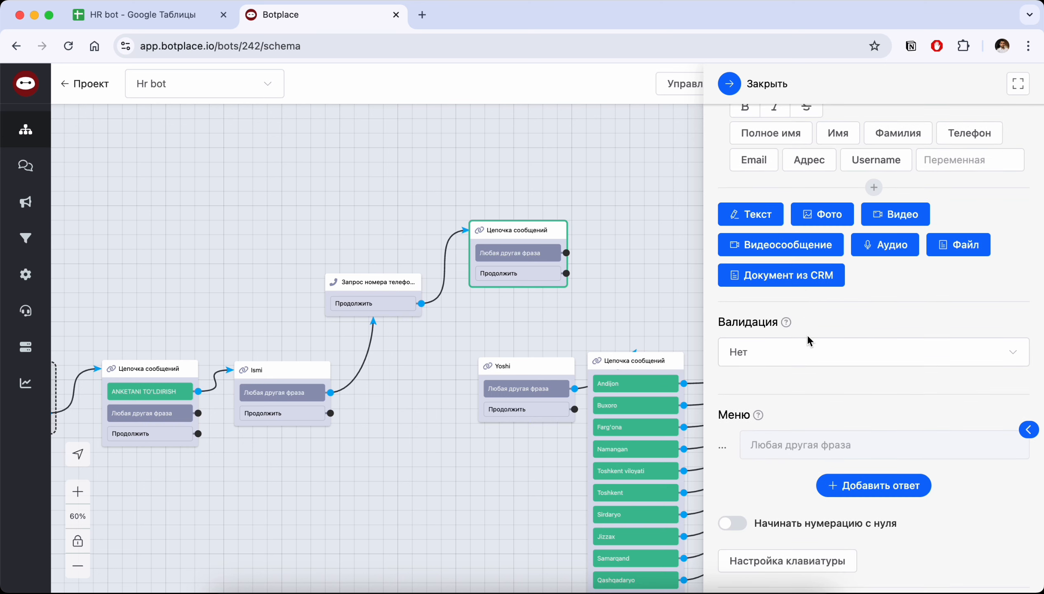
scroll(807, 336, up, 1)
Connect the new block's Любая другая фраза output to Yoshi and enable recording its answer in a user variable
drag(567, 253, 520, 383)
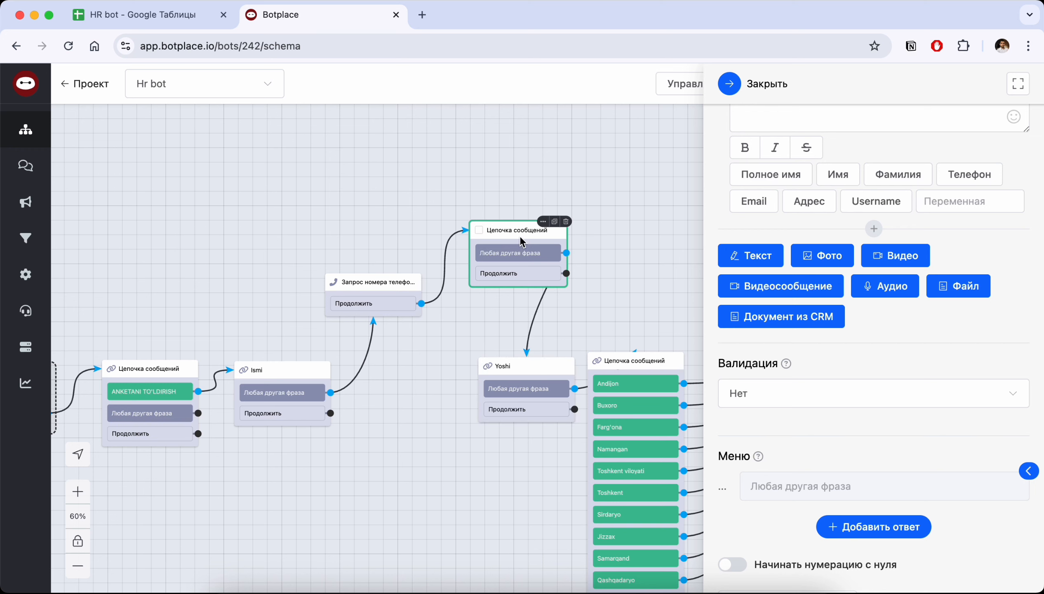
scroll(805, 259, down, 7)
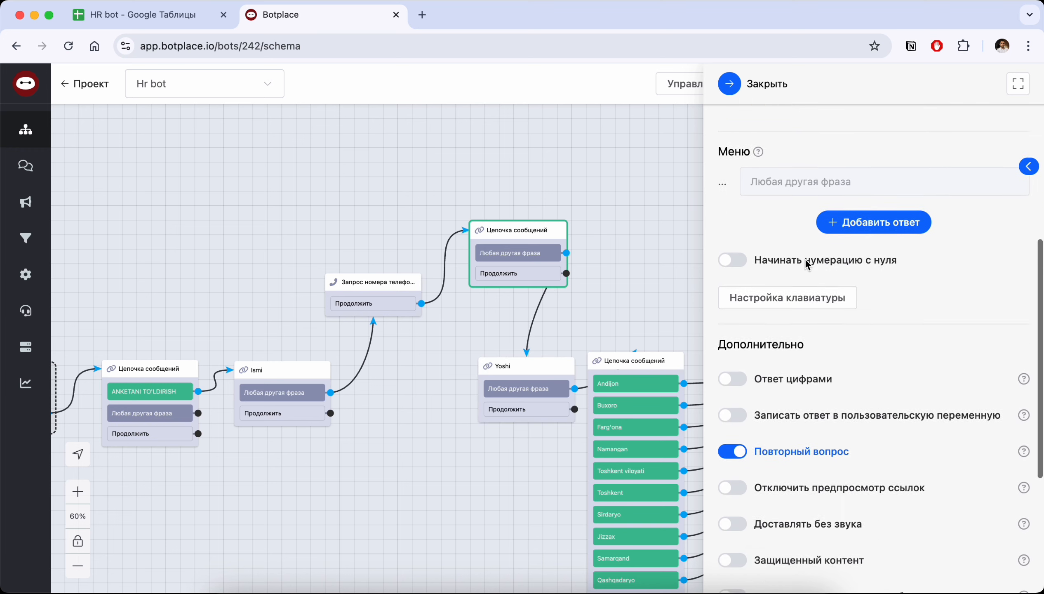
scroll(805, 258, down, 3)
click(736, 285)
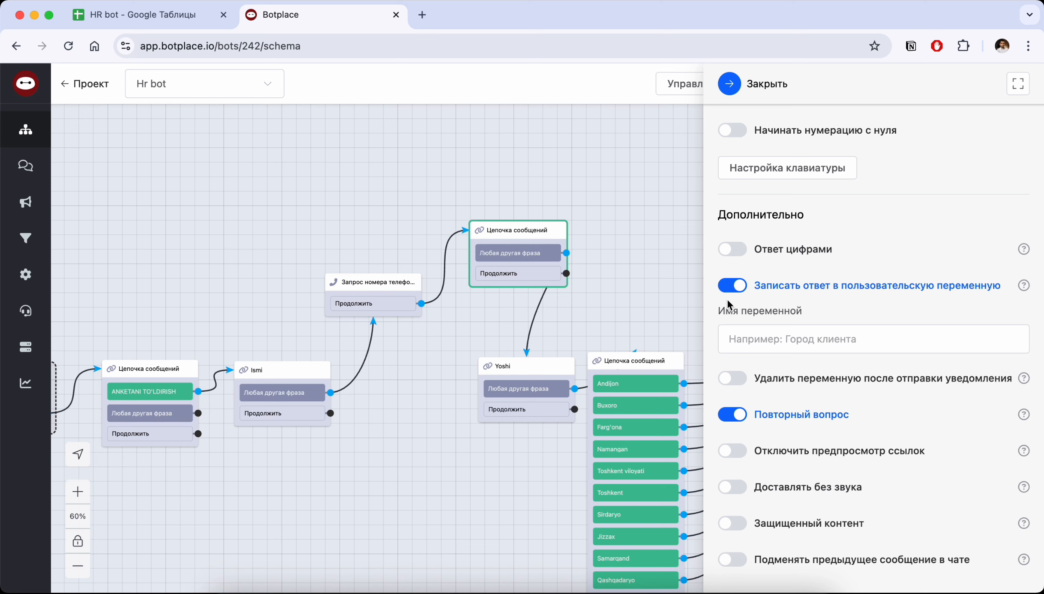
click(752, 344)
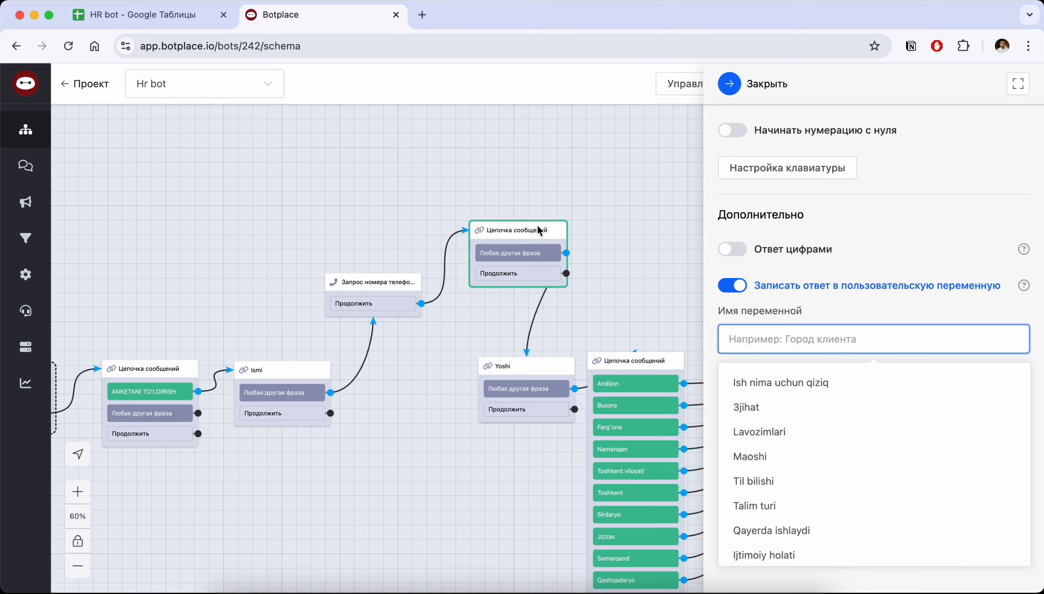
Delete the new message chain block and put the phone number request back between Ismi and Yoshi, connected to Yoshi
click(566, 223)
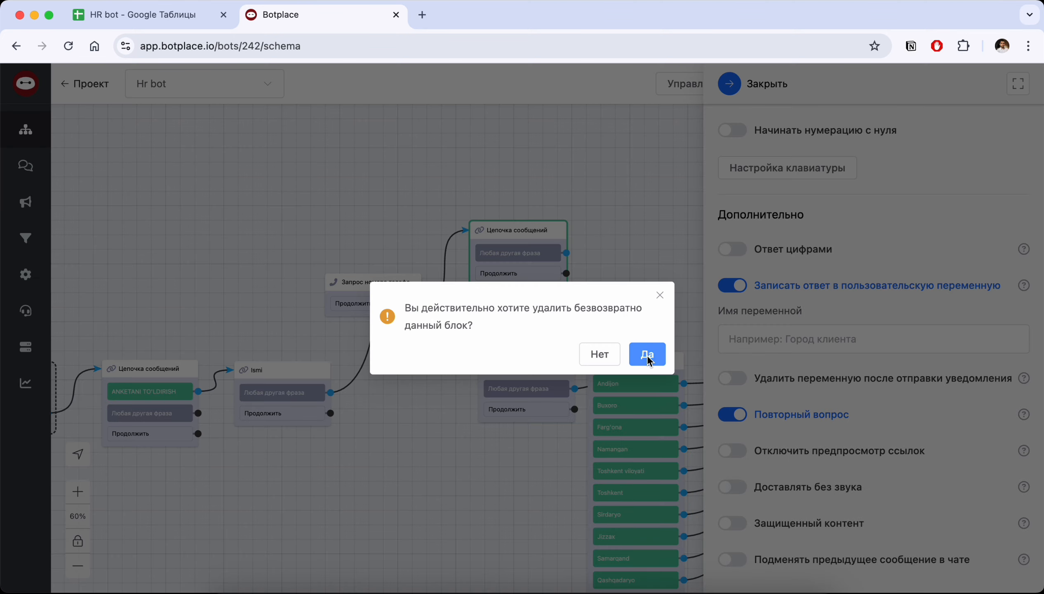
click(647, 353)
drag(421, 303, 517, 369)
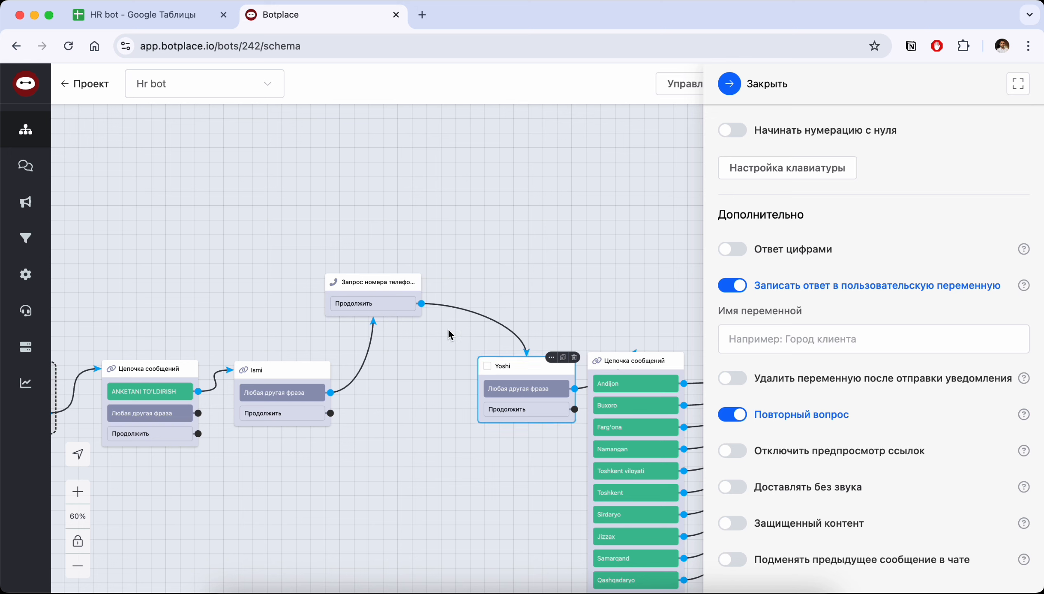
drag(378, 286, 400, 381)
Examine the Yoshi block's answer variable and the list of region answers in the following message chain block
scroll(547, 262, right, 5)
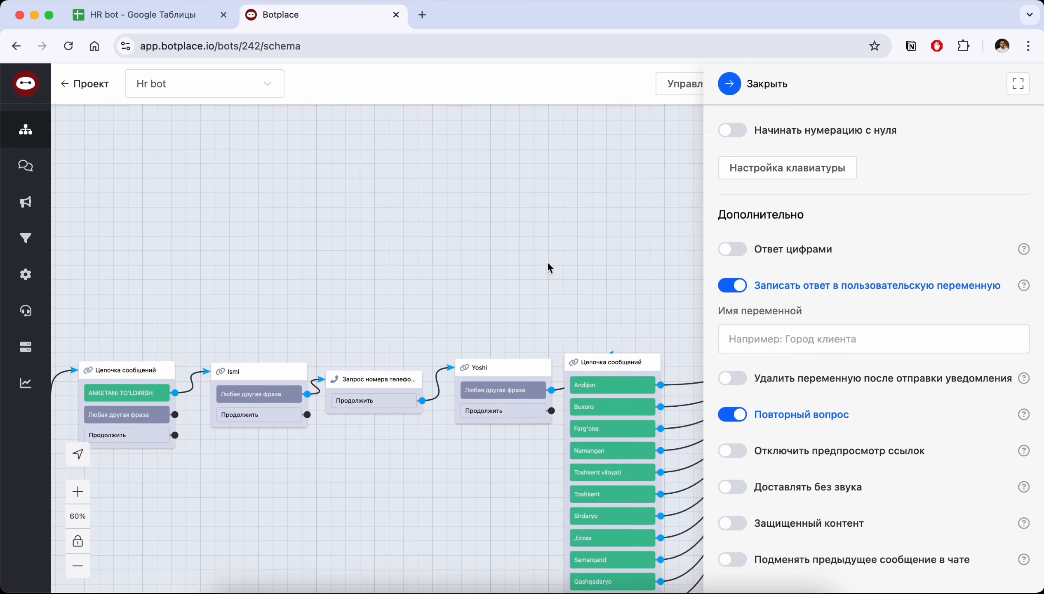
click(448, 370)
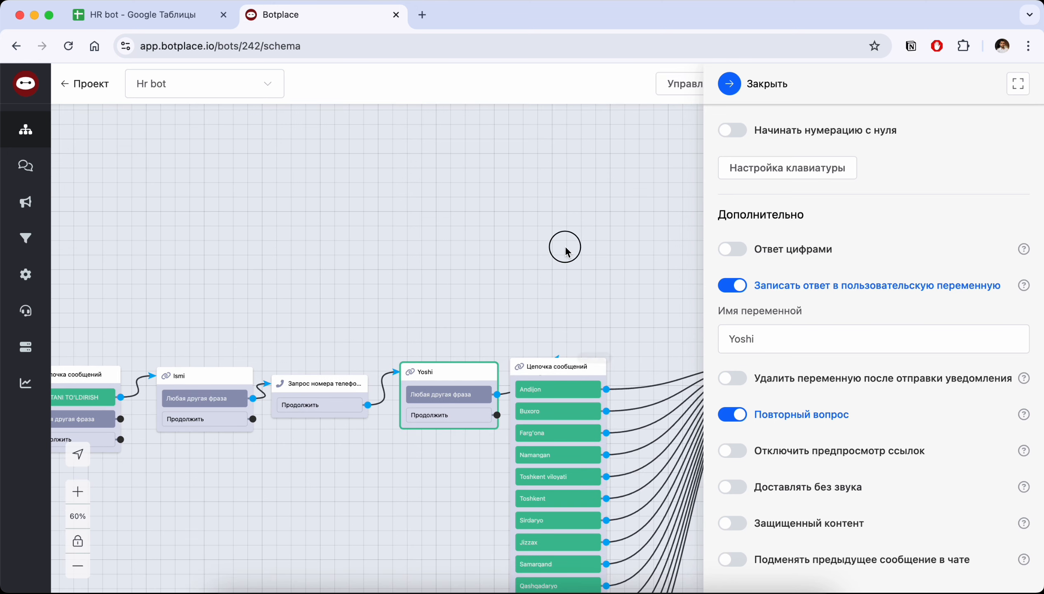
drag(565, 247, 373, 164)
click(363, 278)
scroll(816, 305, down, 5)
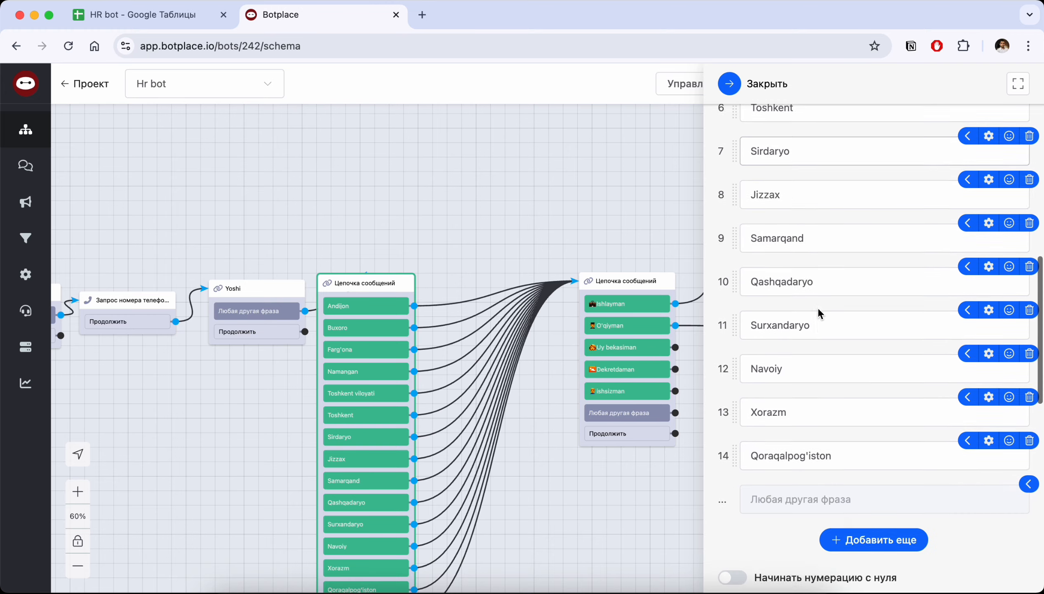
scroll(817, 307, up, 2)
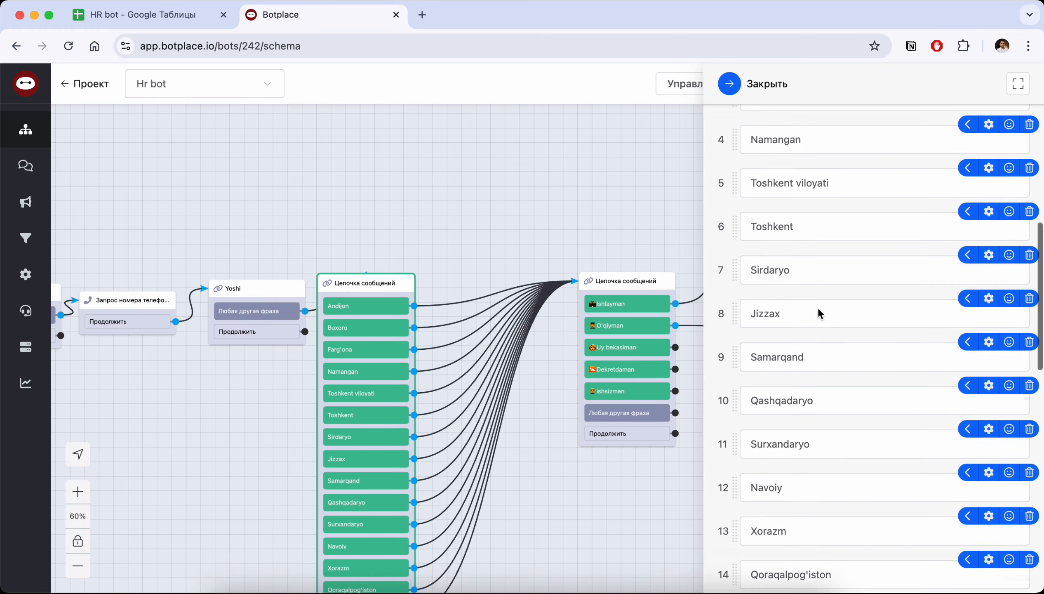
scroll(818, 308, down, 7)
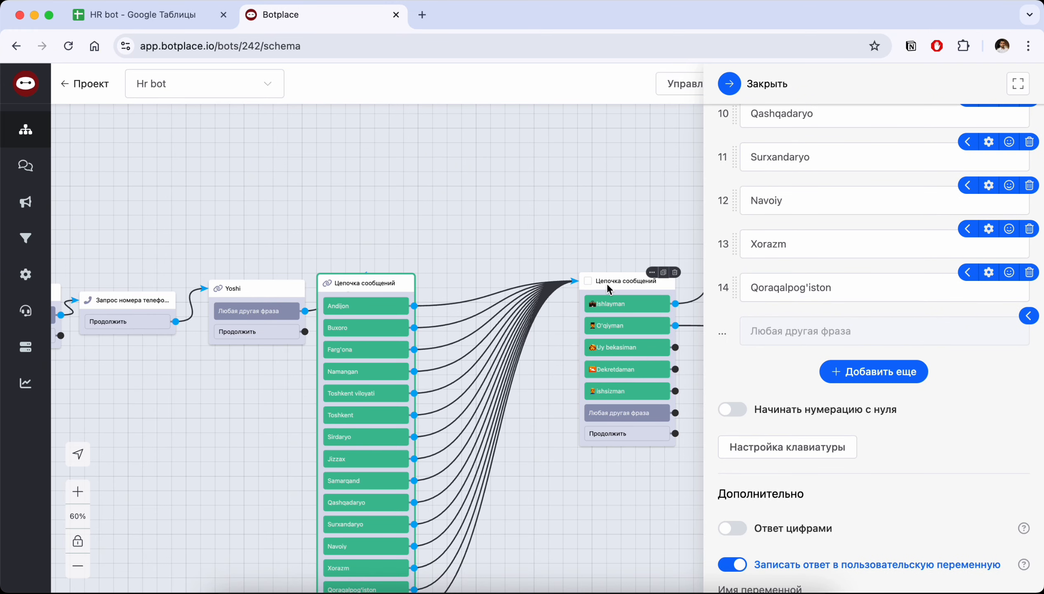
Examine the employment status block's menu answers and the Qayerda ishlaysiz?, Talim turi and Til bilishi branches after it
drag(402, 242, 346, 192)
click(569, 230)
scroll(850, 331, down, 6)
drag(622, 174, 453, 158)
drag(671, 145, 496, 170)
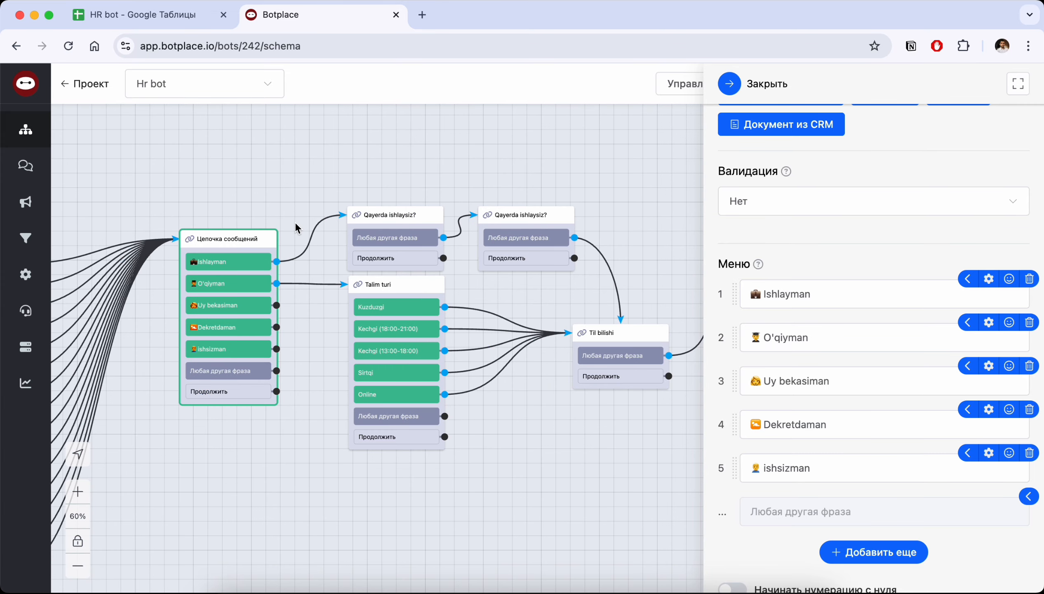
Move both Qayerda ishlaysiz? blocks slightly higher, away from the Talim turi block
click(406, 215)
drag(408, 219, 408, 196)
drag(518, 215, 515, 198)
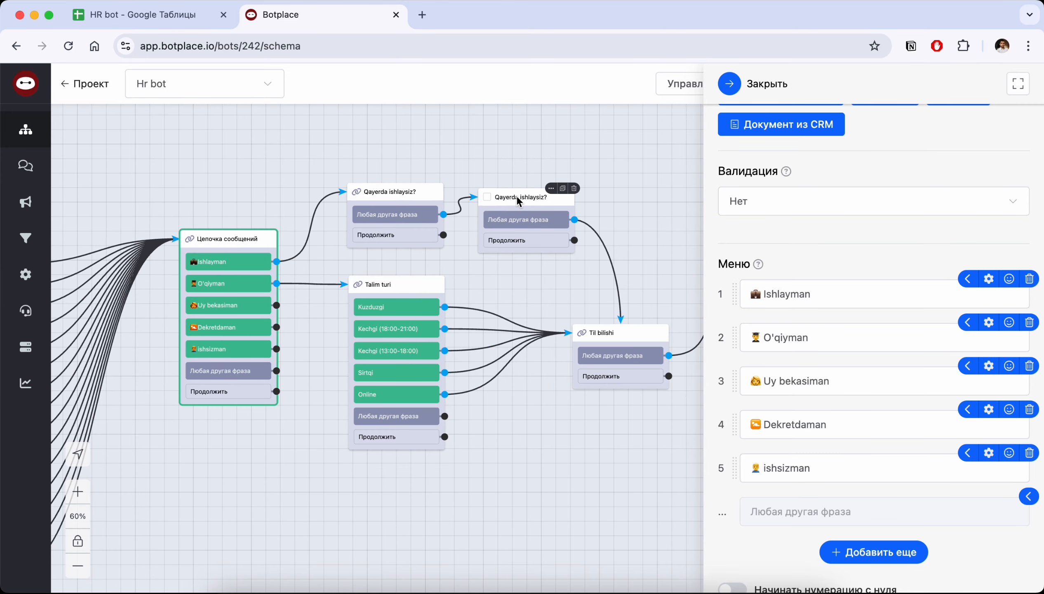
Examine the first Qayerda ishlaysiz? block, the Til bilishi question and the Talim turi block's menu answers
click(394, 207)
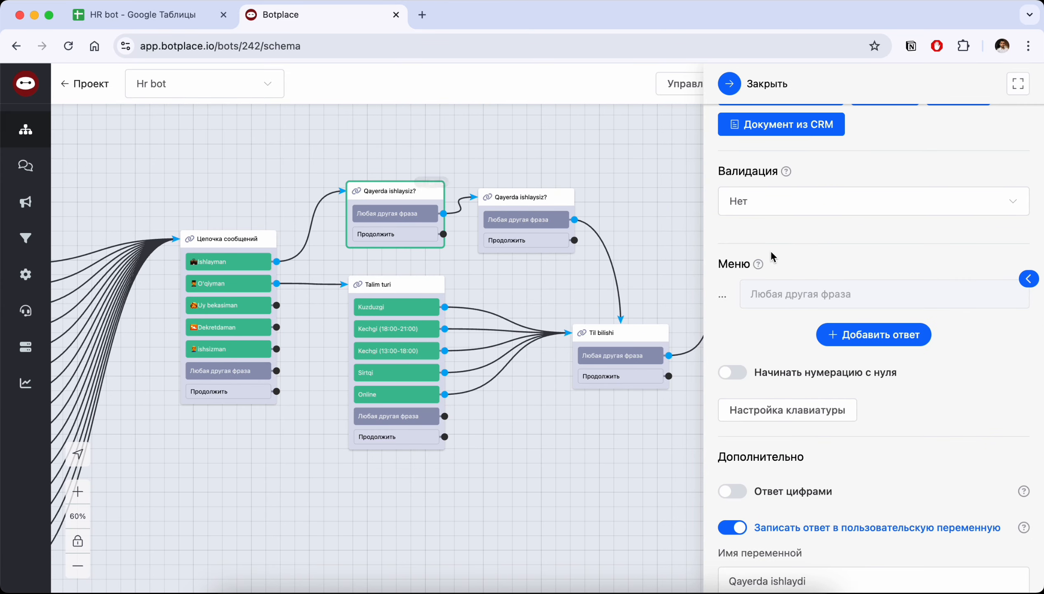
scroll(808, 263, up, 7)
click(618, 344)
drag(518, 438, 463, 396)
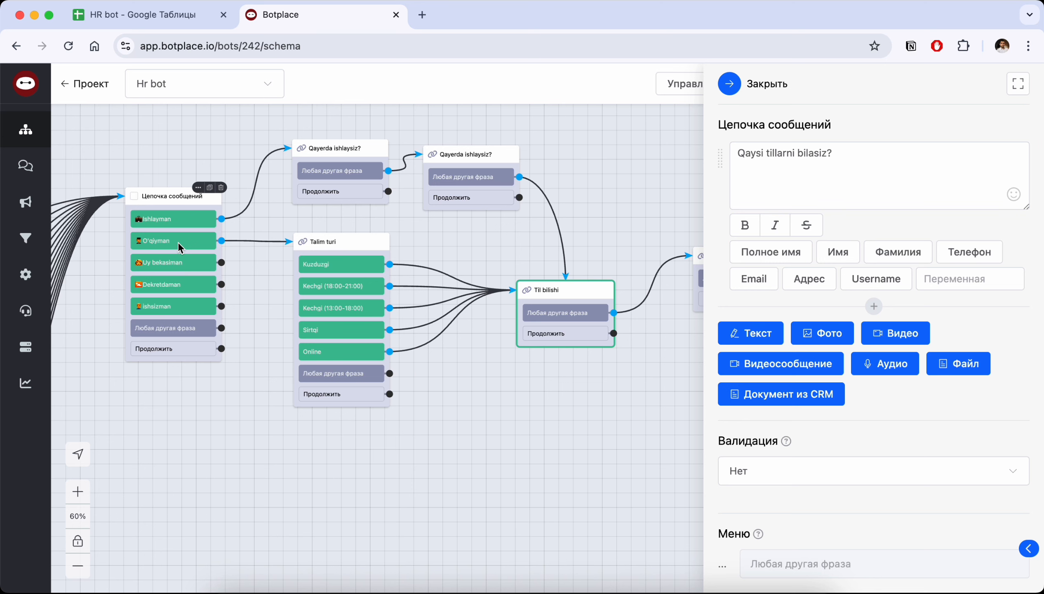
click(349, 309)
scroll(802, 348, down, 5)
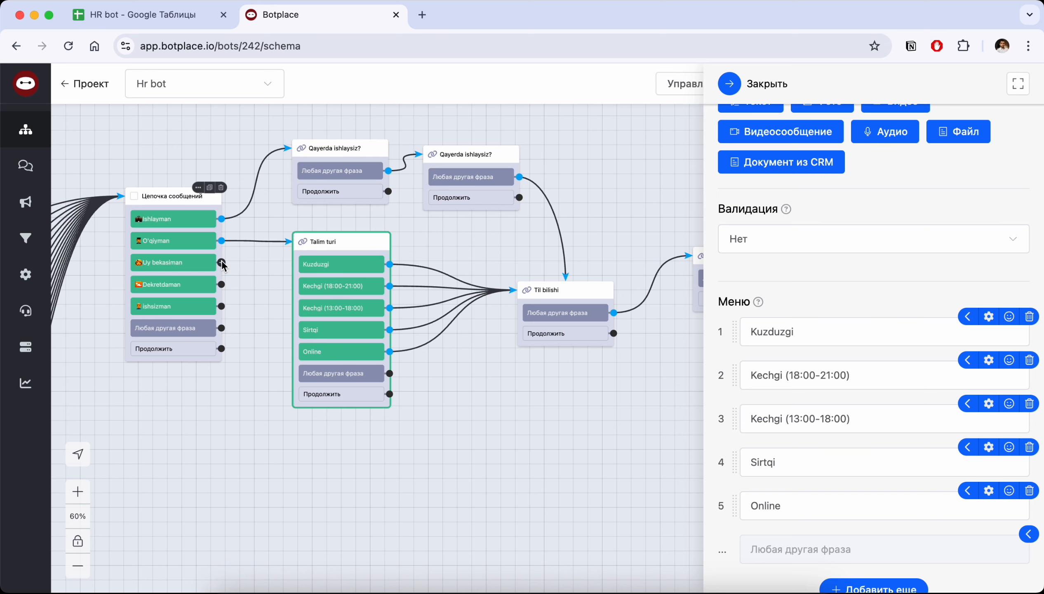
Connect the Uy bekasiman, Dekretdaman and ishsizman answers of the employment status block to the Til bilishi block
drag(223, 263, 551, 292)
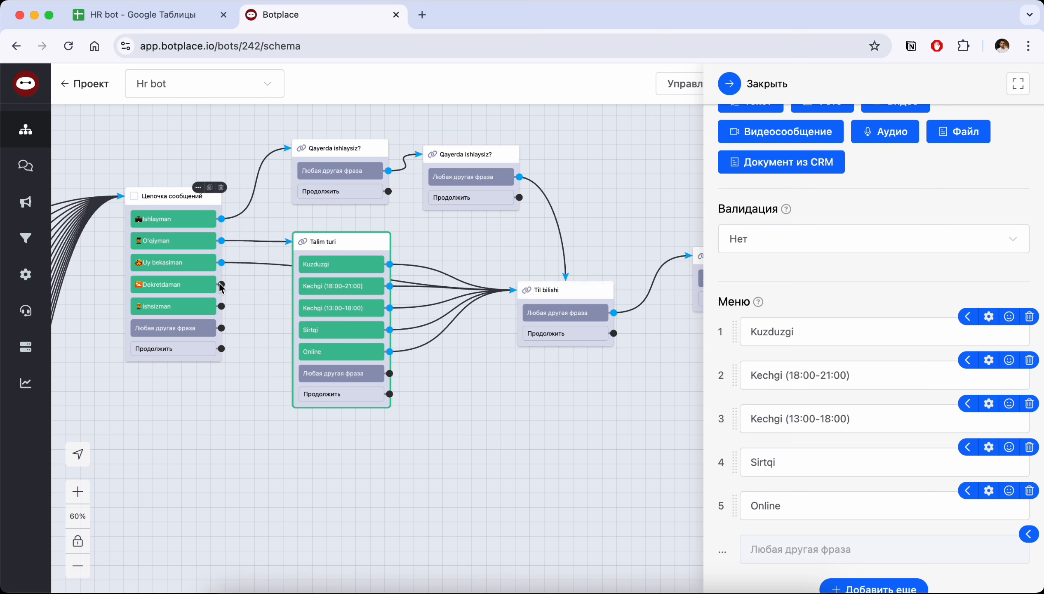
drag(222, 284, 557, 298)
drag(222, 306, 570, 298)
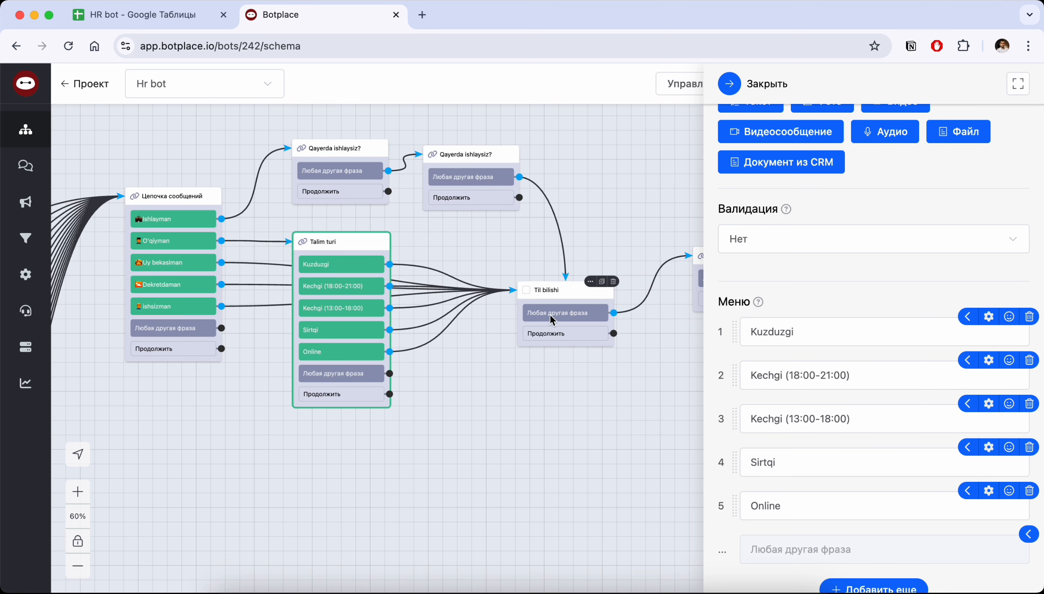
Examine the question texts of the 3jihat and Ish nima uchun qiziq blocks after Til bilishi
drag(624, 191, 343, 186)
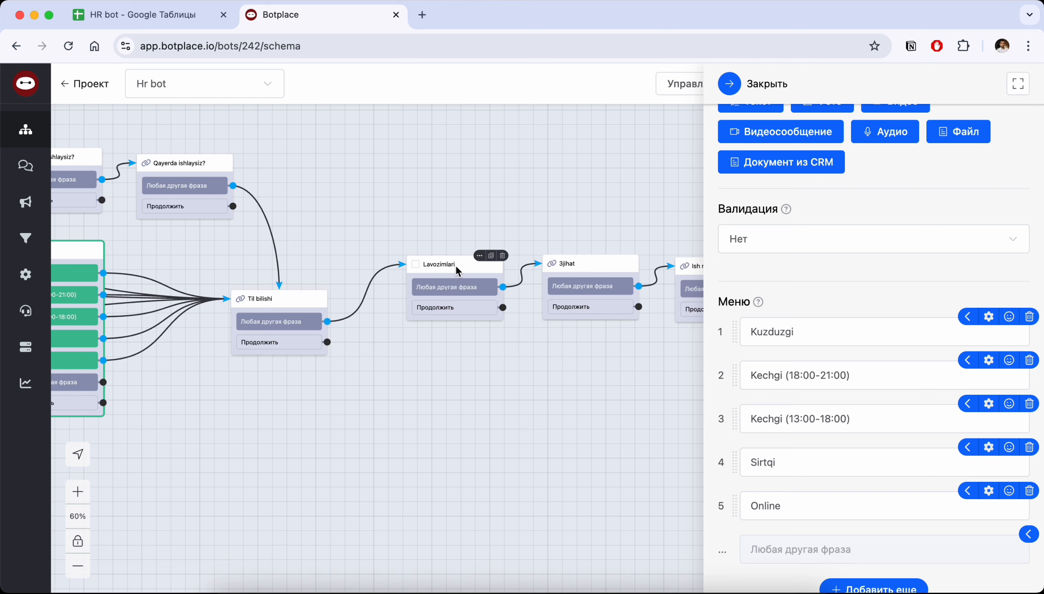
drag(546, 183, 404, 181)
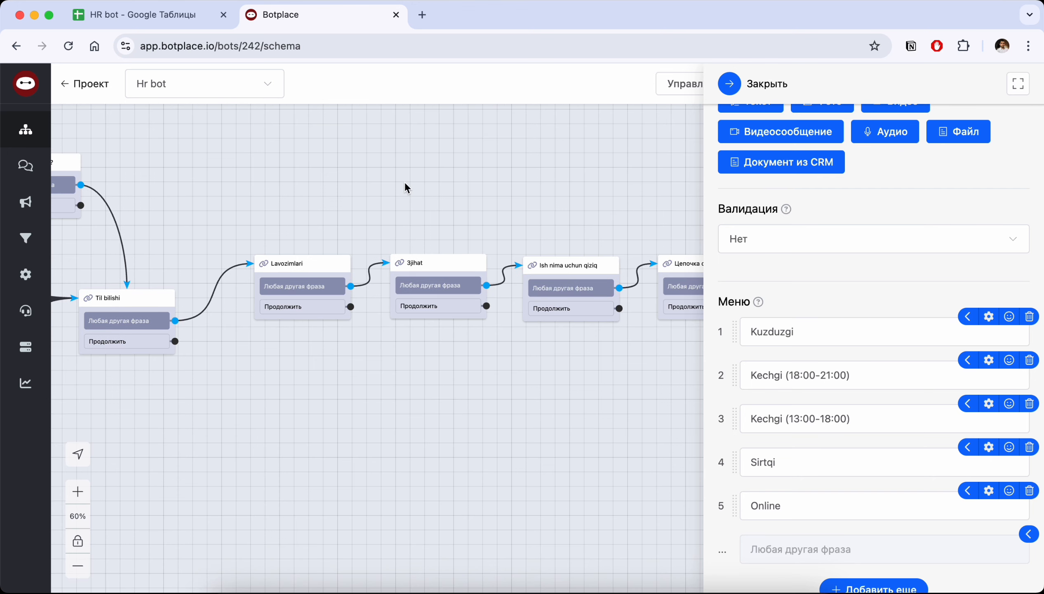
click(432, 264)
scroll(785, 241, up, 5)
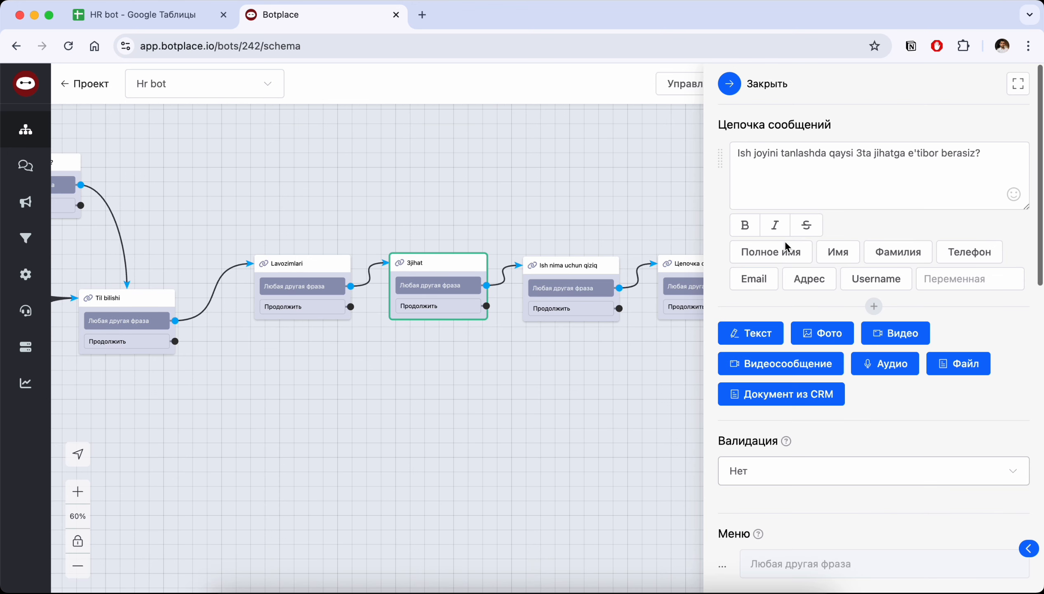
drag(553, 149, 352, 229)
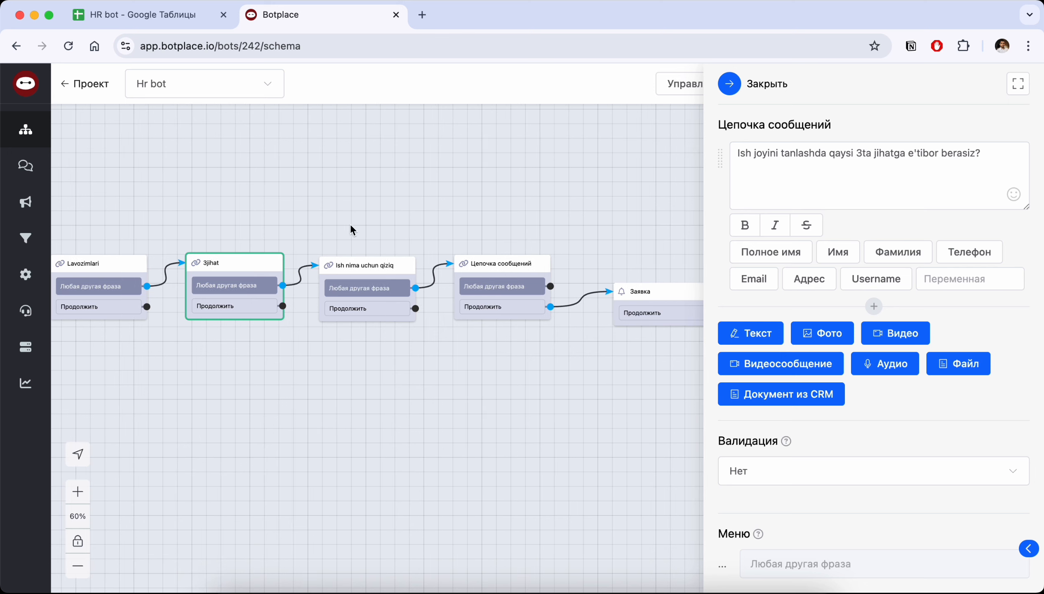
click(356, 272)
Examine the closing message text in the message chain block after Ish nima uchun qiziq
drag(485, 194, 382, 192)
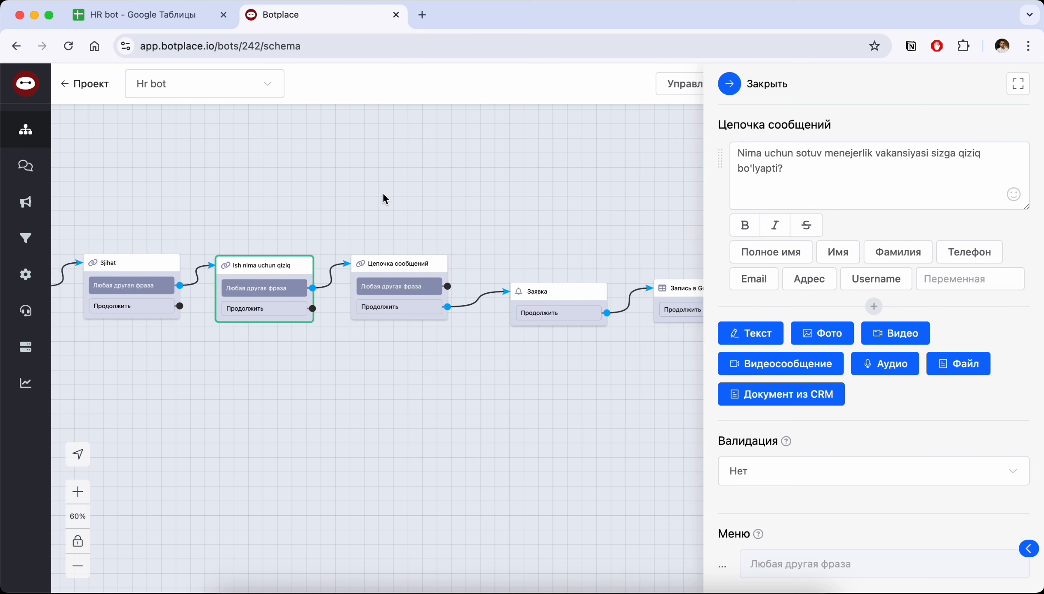
click(383, 264)
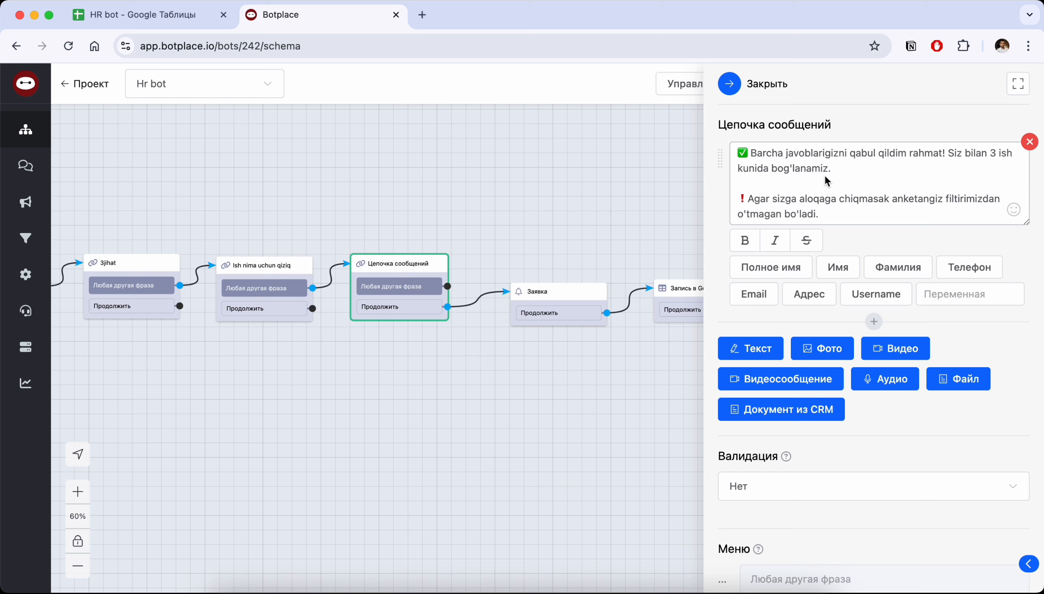
click(834, 214)
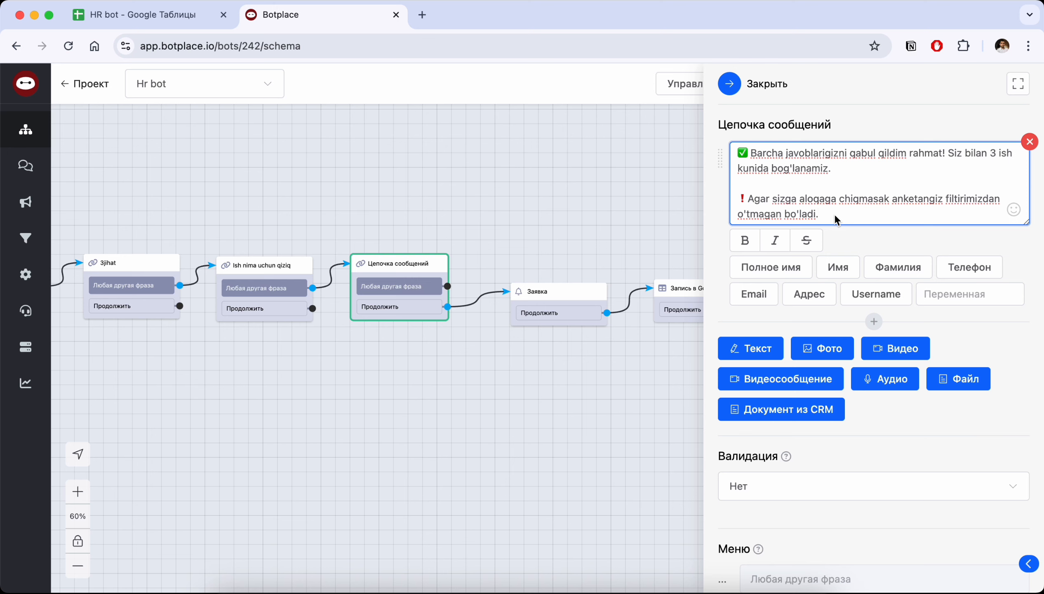
Examine the Заявка block's Telegram notification settings and the bot link for adding another Telegram account, without adding one
drag(667, 203, 593, 191)
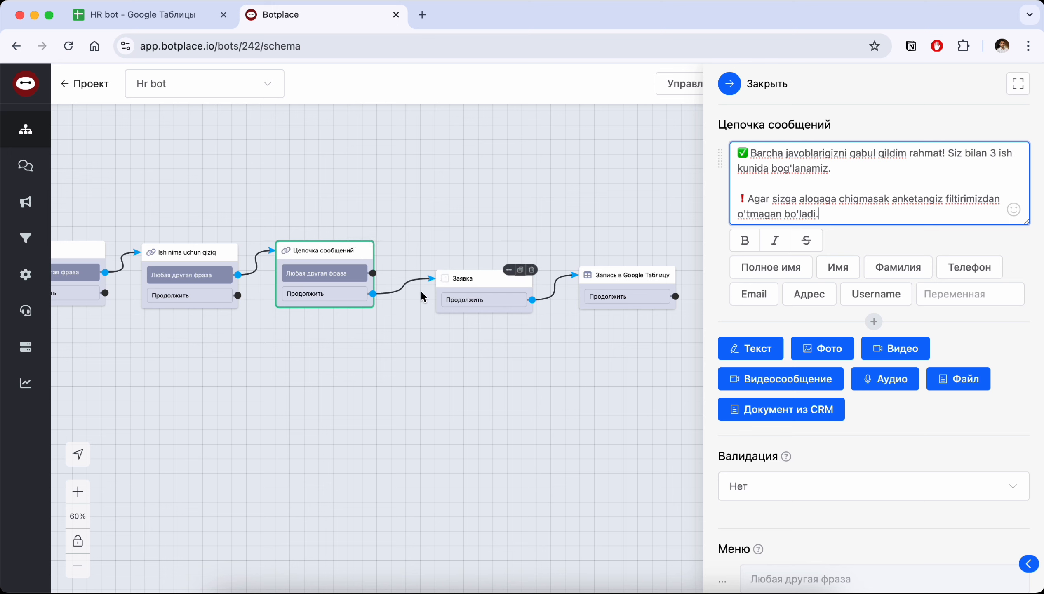
click(482, 278)
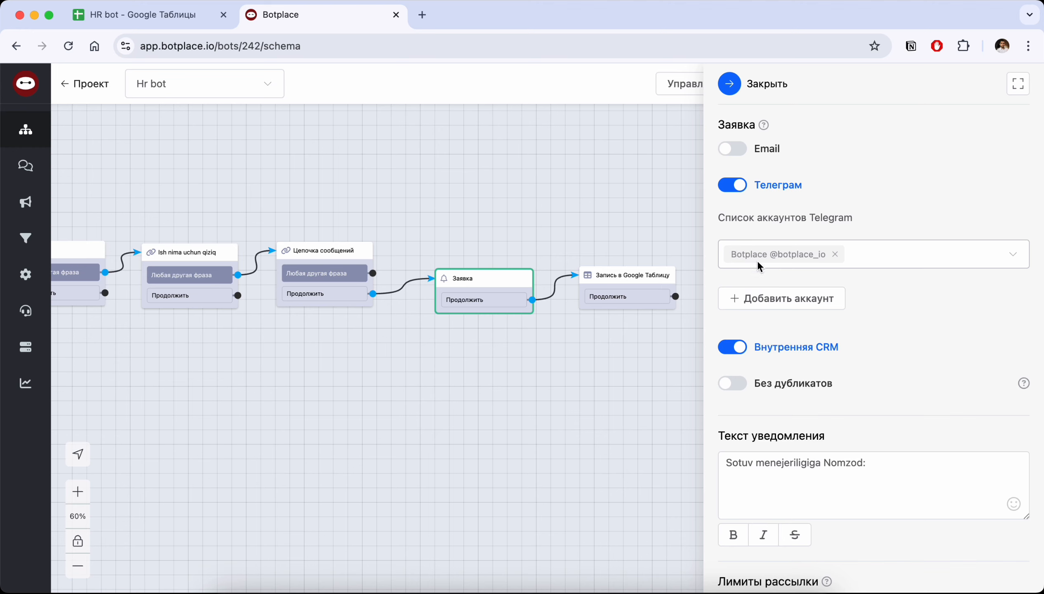
click(765, 298)
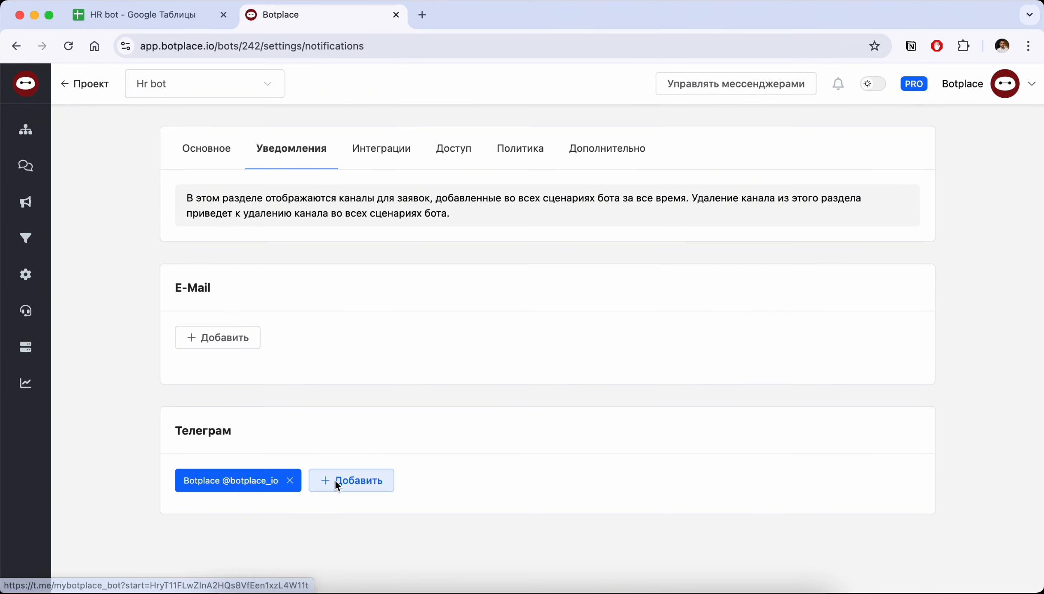
click(359, 481)
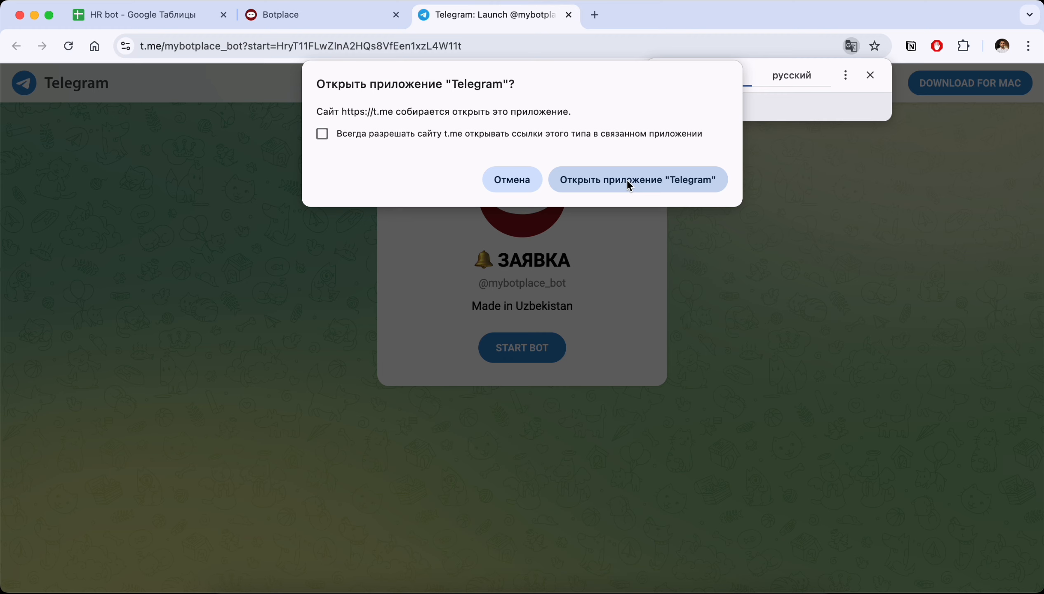
click(570, 15)
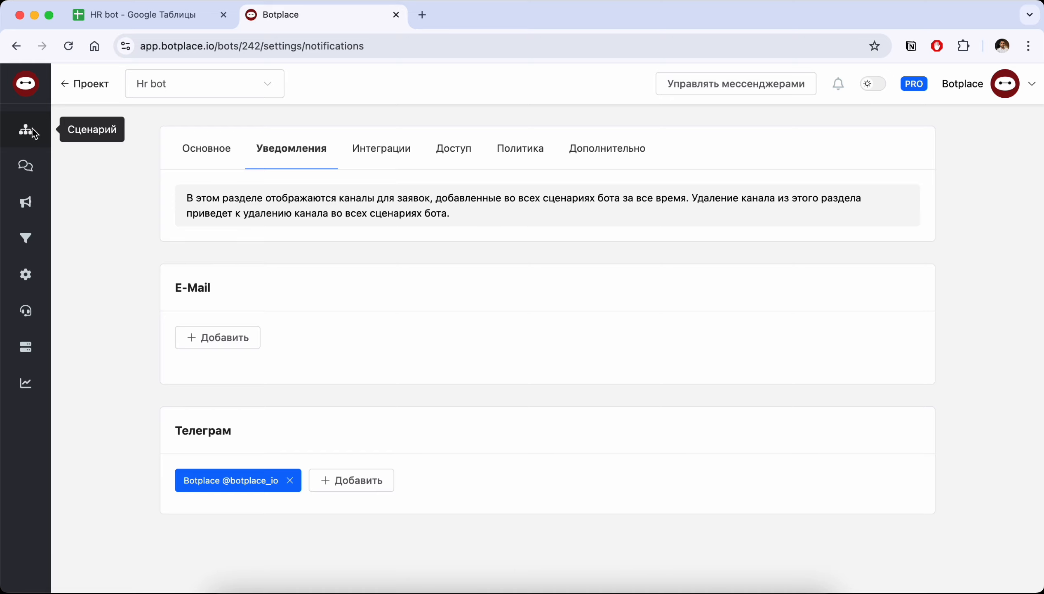
Return to the schema and examine the spreadsheet link in the Запись в Google Таблицу block at the end
click(32, 129)
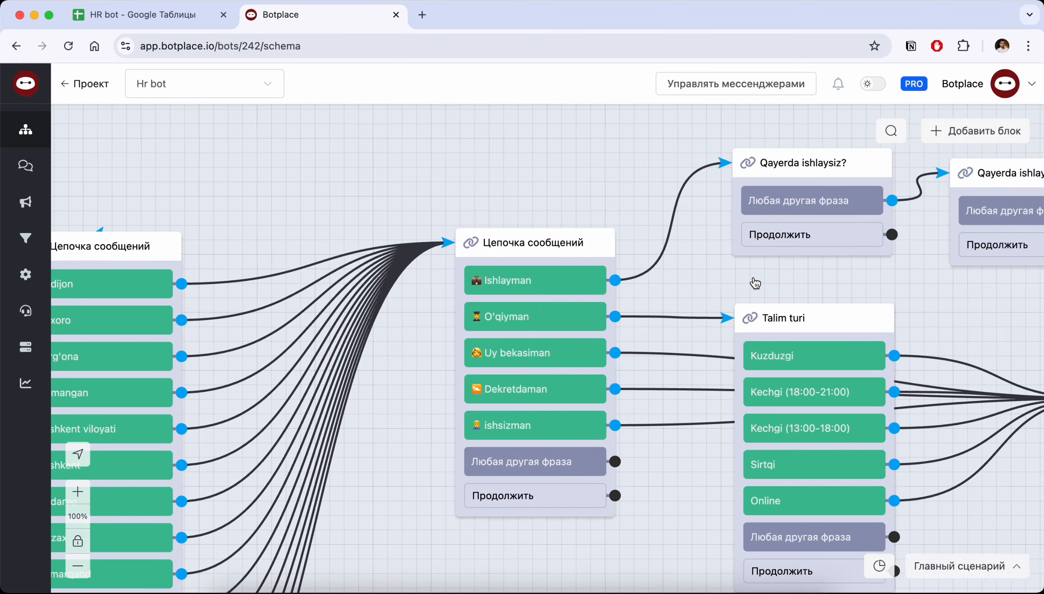
scroll(756, 283, right, 20)
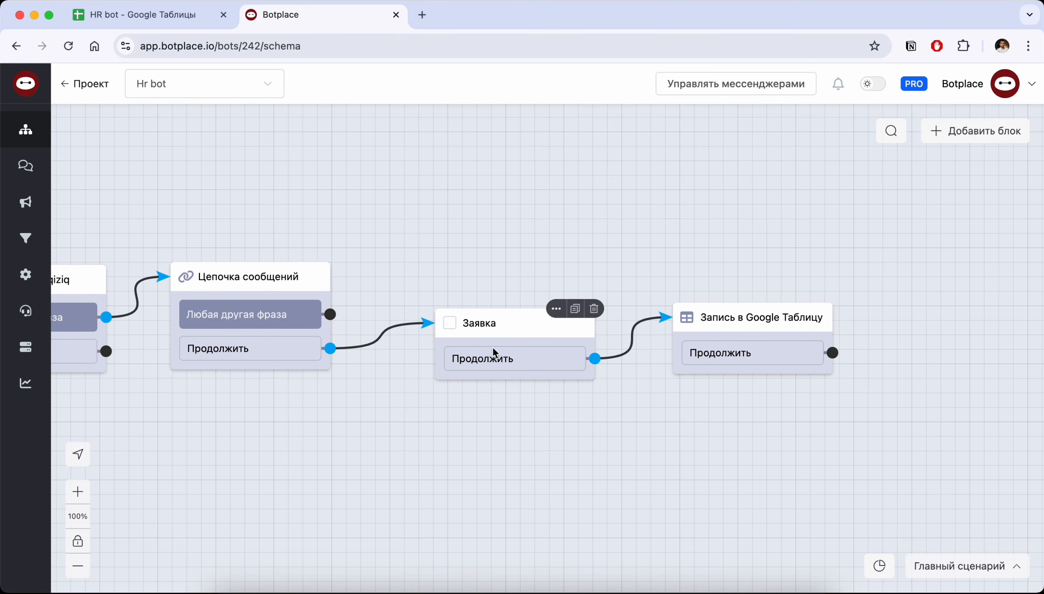
click(753, 313)
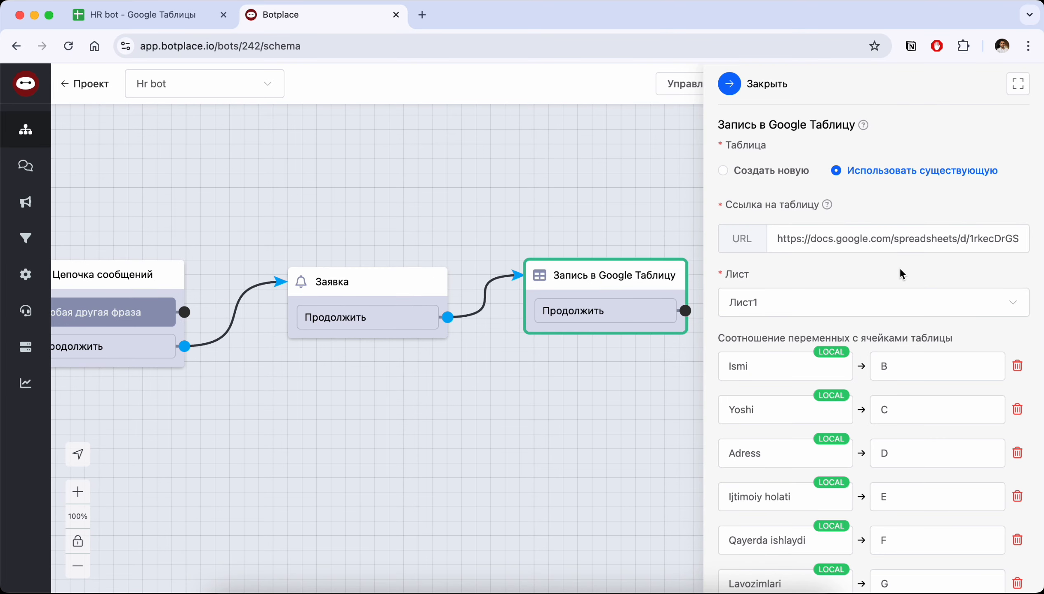
click(824, 240)
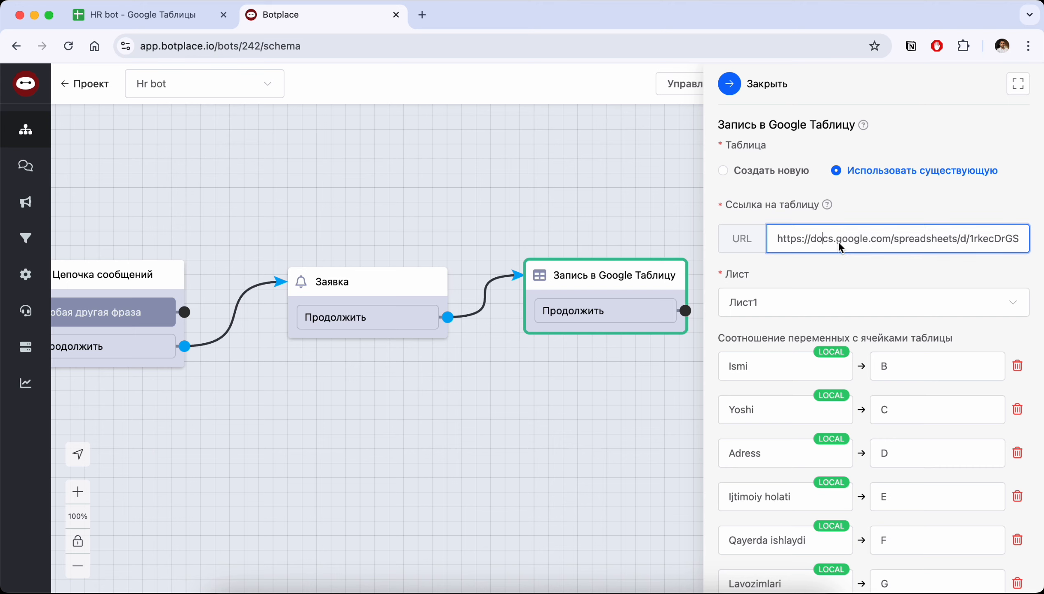
Open Google Drive in a new browser tab and create a blank Google Sheets spreadsheet
click(422, 15)
click(984, 111)
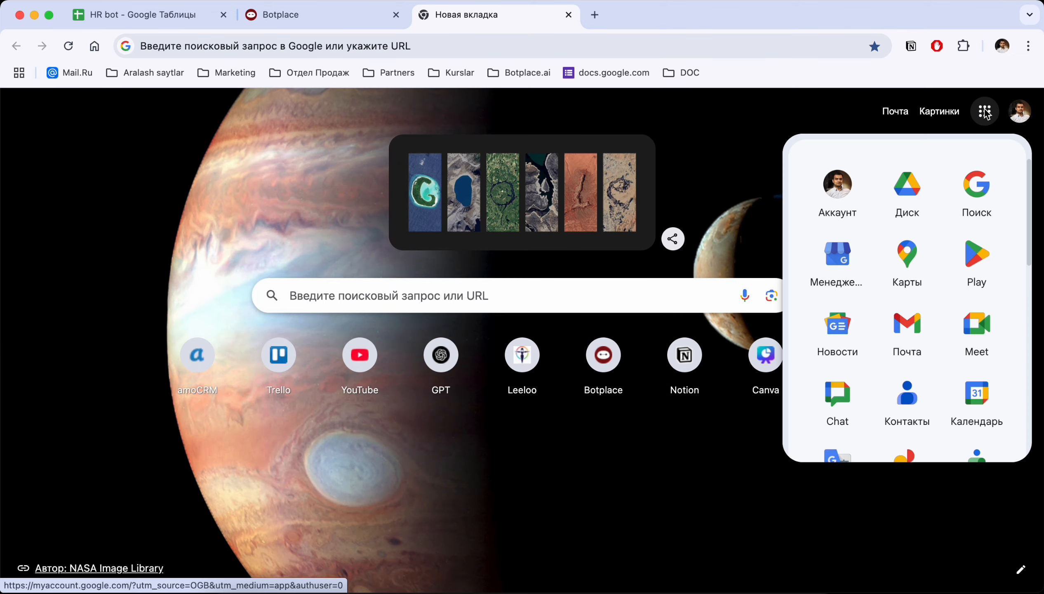
click(906, 195)
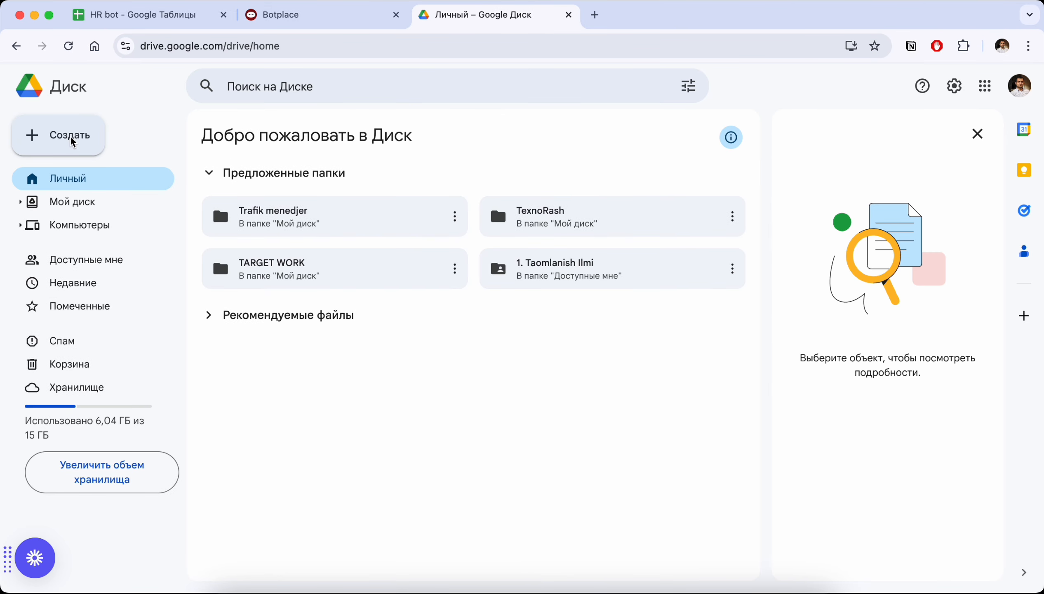
click(71, 137)
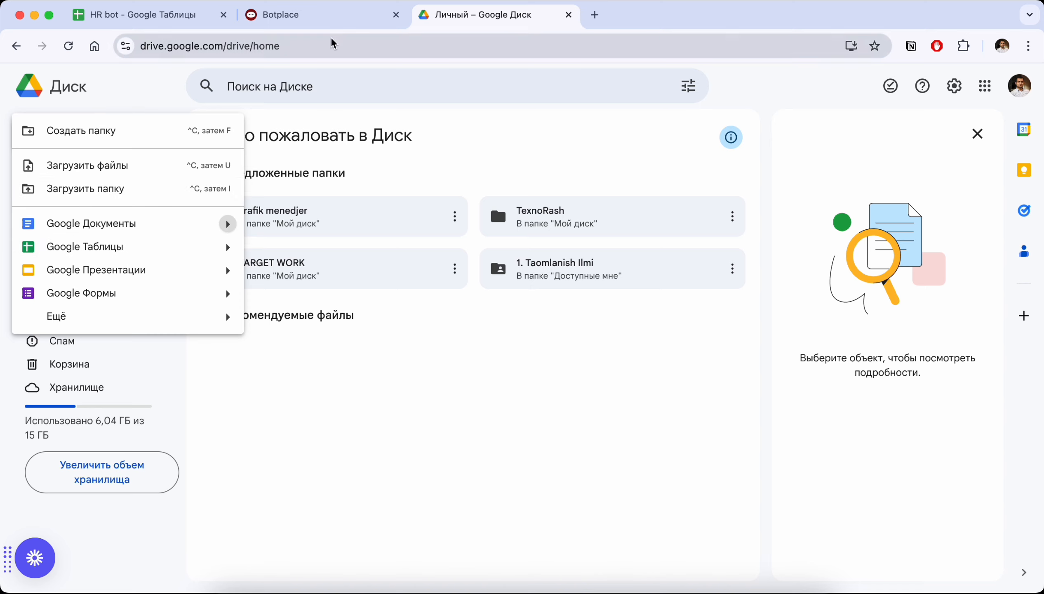
click(164, 249)
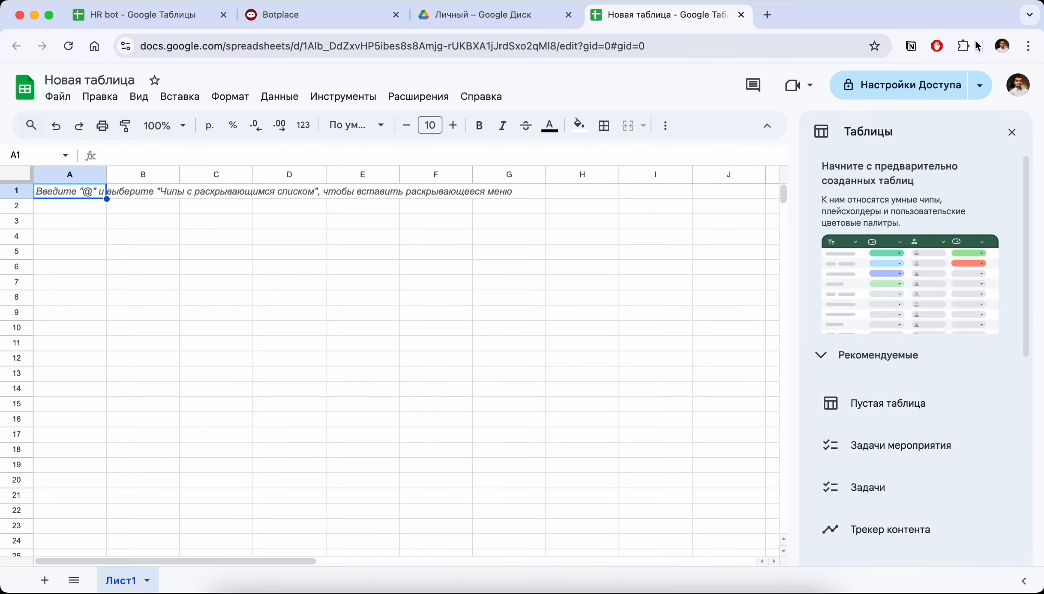
Copy the new spreadsheet's sharing link, skipping the request to name the document
click(973, 87)
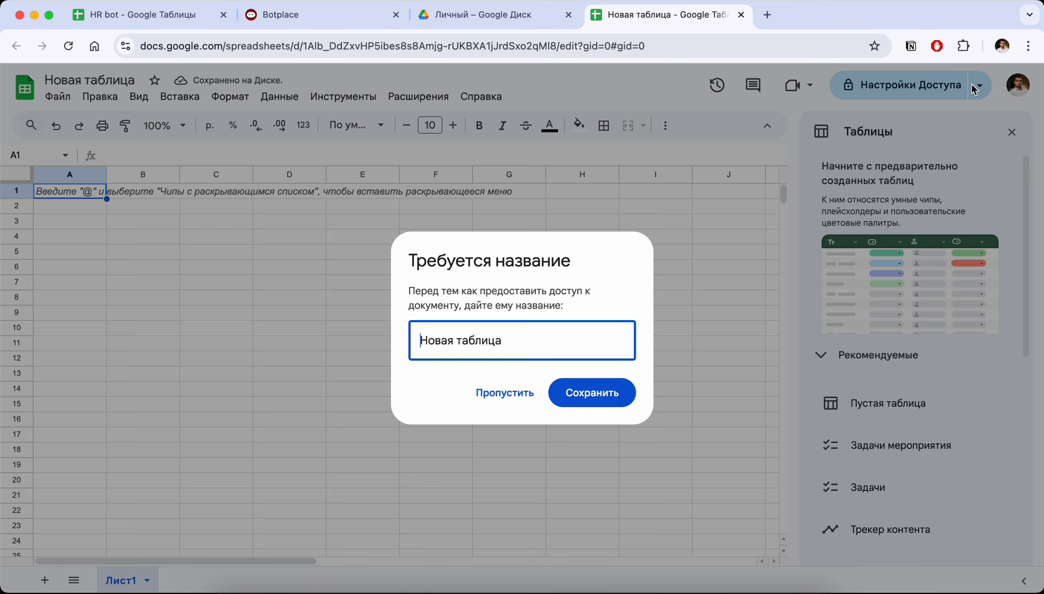
click(504, 393)
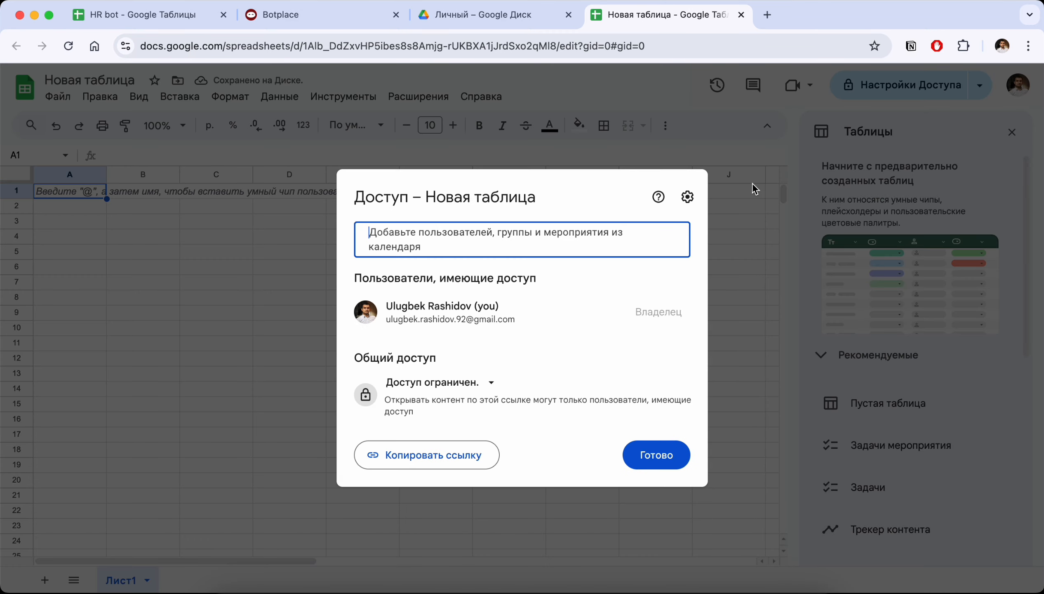
click(416, 460)
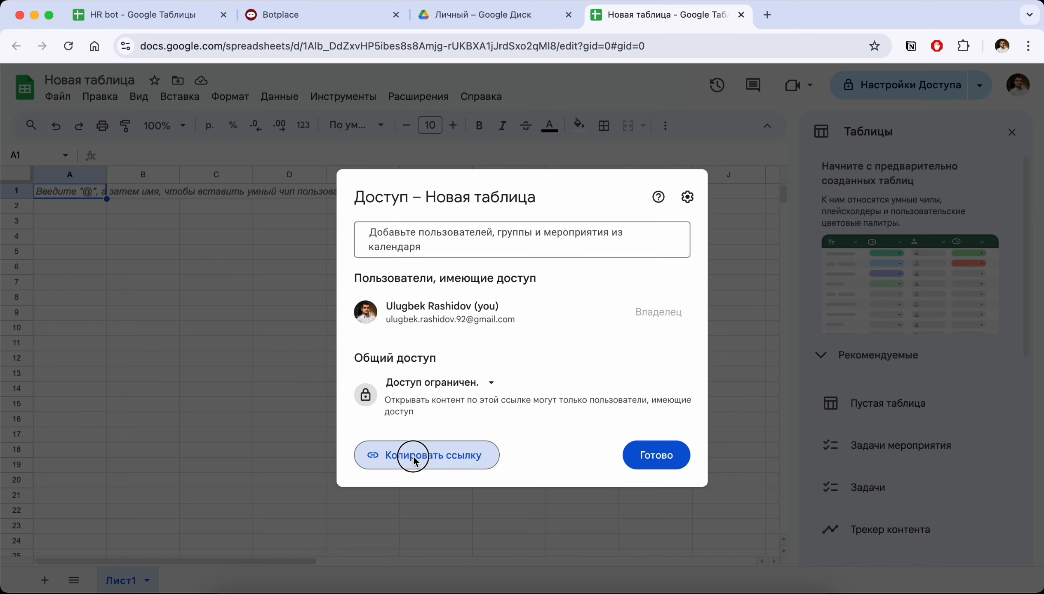
Switch back to Botplace and examine the spreadsheet link field and sheet choices in the Запись в Google Таблицу block
click(282, 15)
click(814, 238)
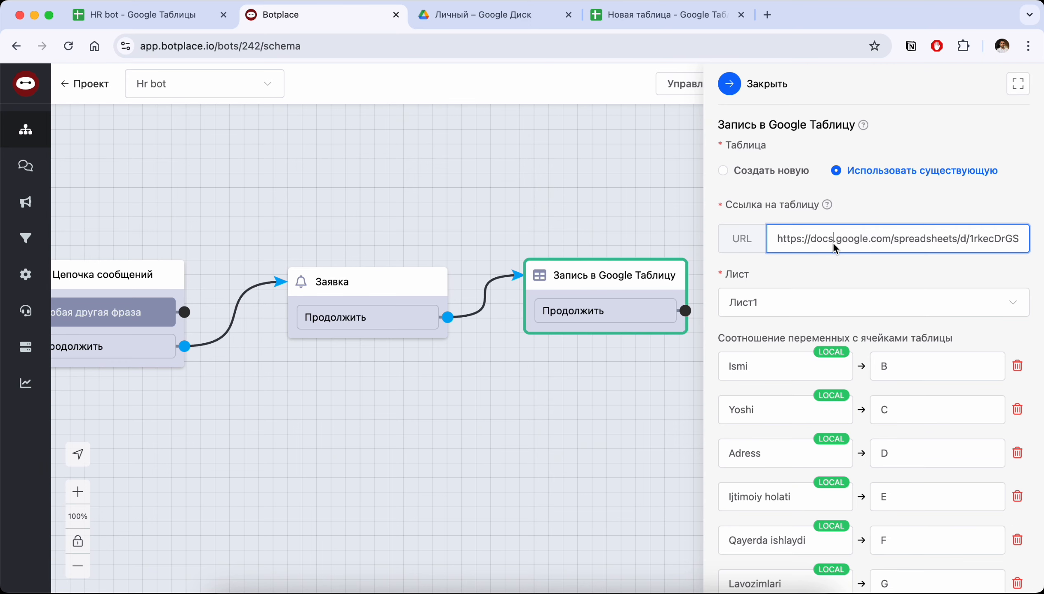
click(752, 297)
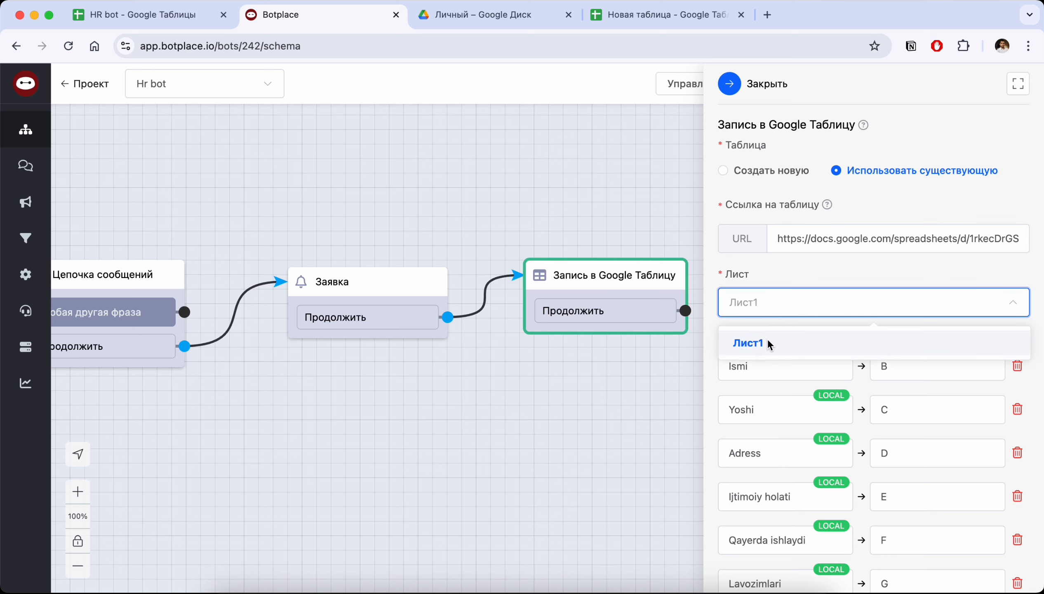
click(790, 273)
Examine how variables and constants are mapped to spreadsheet columns in the Запись в Google Таблицу block
scroll(783, 310, down, 3)
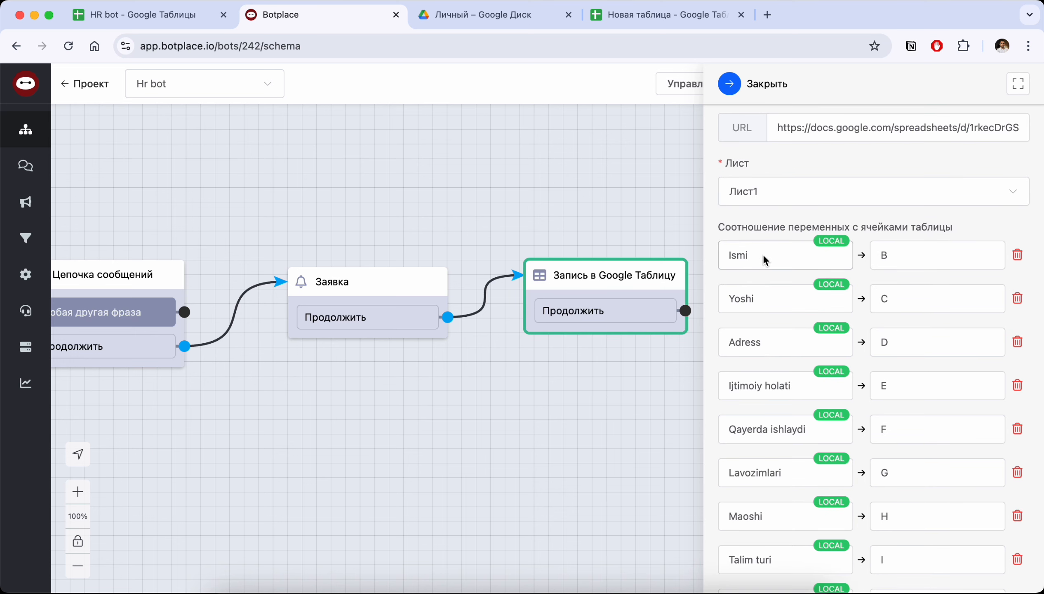
scroll(763, 253, down, 15)
scroll(801, 307, up, 2)
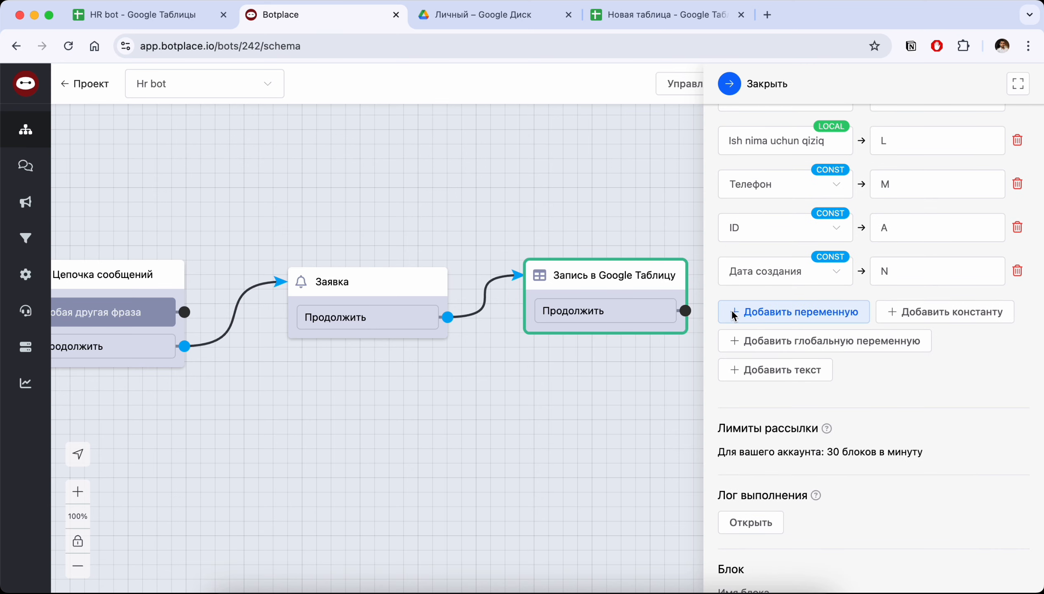
scroll(820, 310, up, 12)
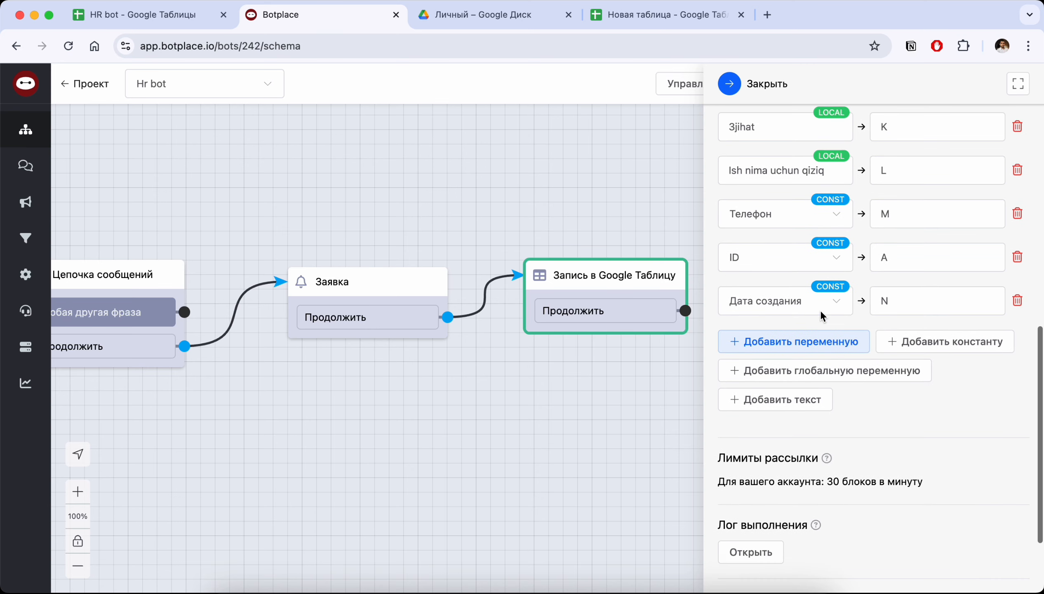
scroll(745, 371, down, 2)
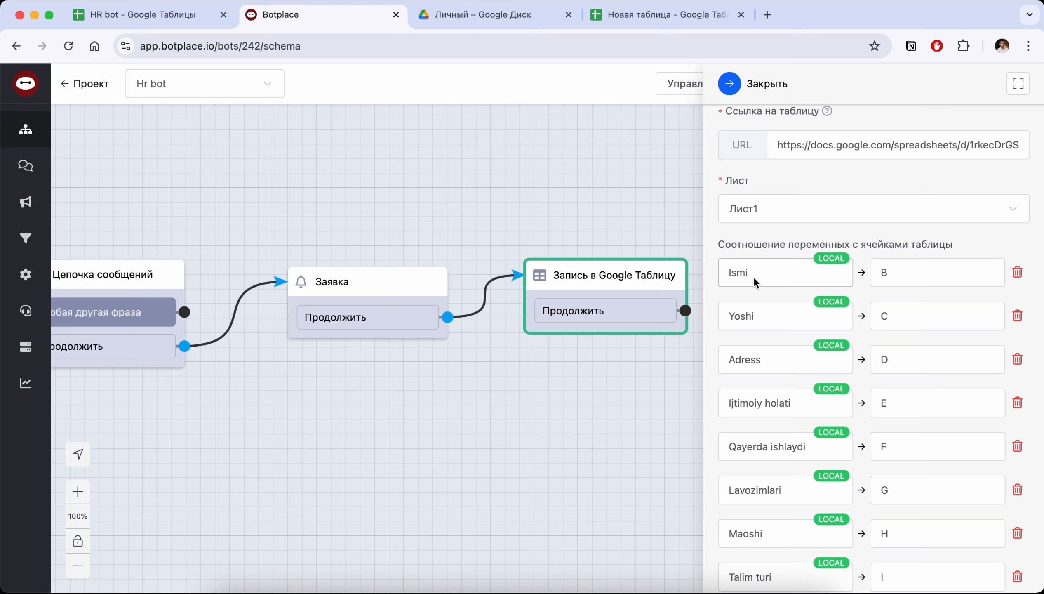
Close the new spreadsheet's sharing dialog and compare its column B with the variable-to-column mapping in Botplace
click(649, 16)
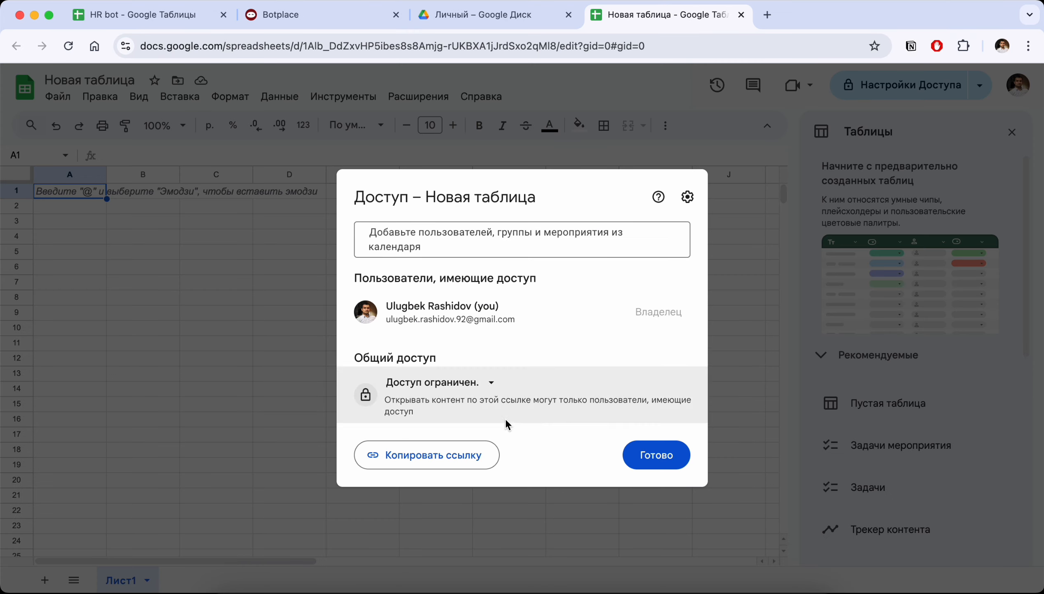
click(640, 455)
click(144, 174)
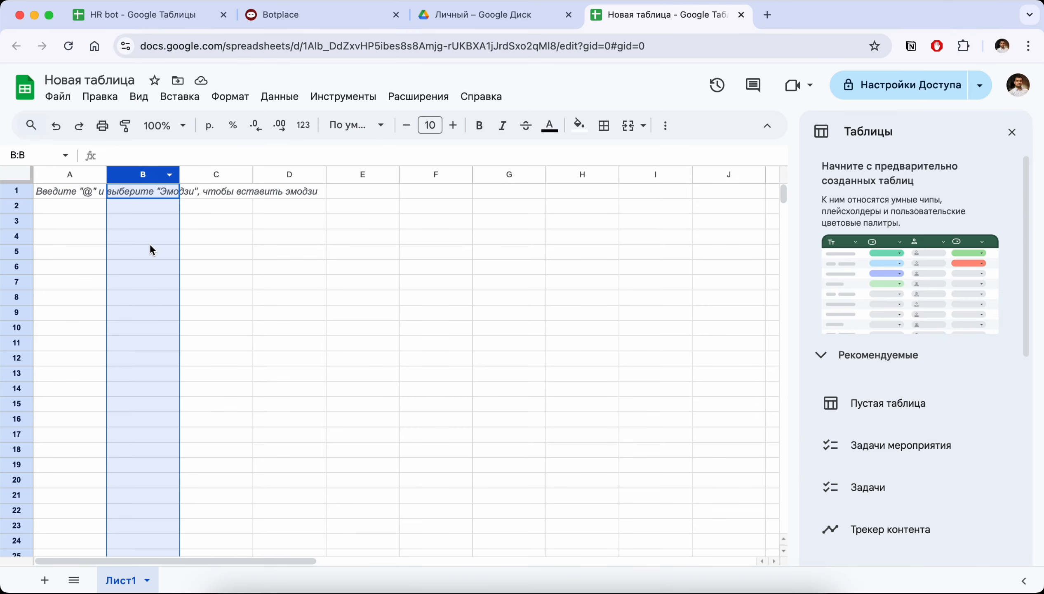
click(307, 15)
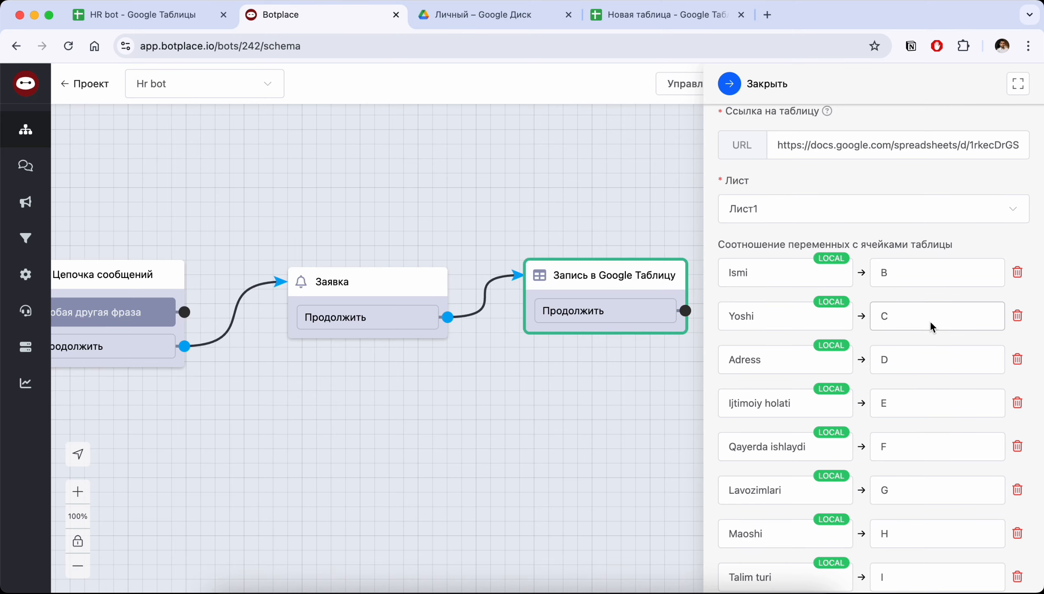
click(640, 15)
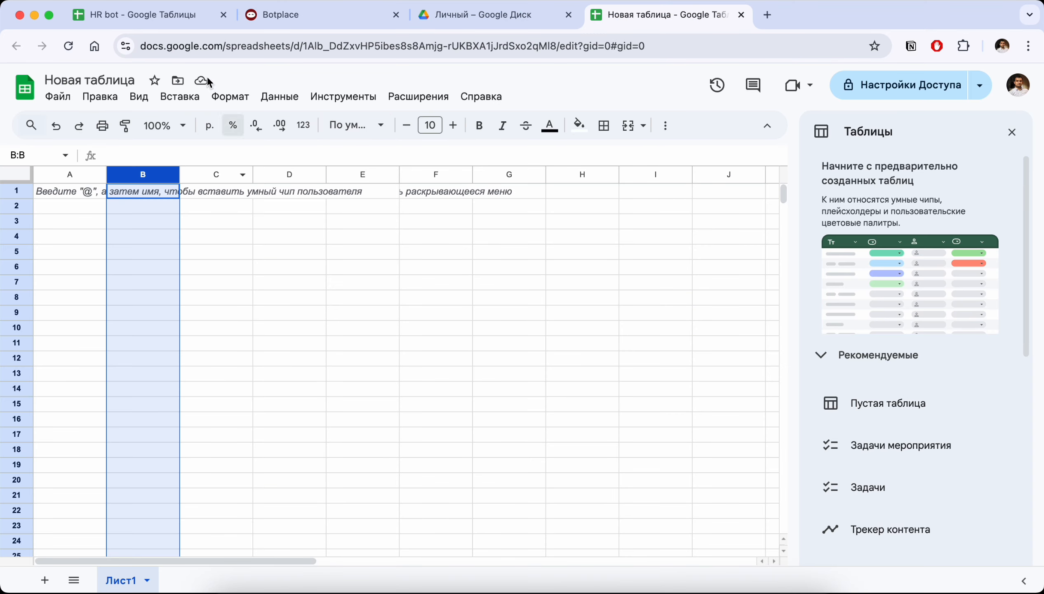
Open the HR bot spreadsheet and examine its header row and the recorded answers in row 2
click(167, 25)
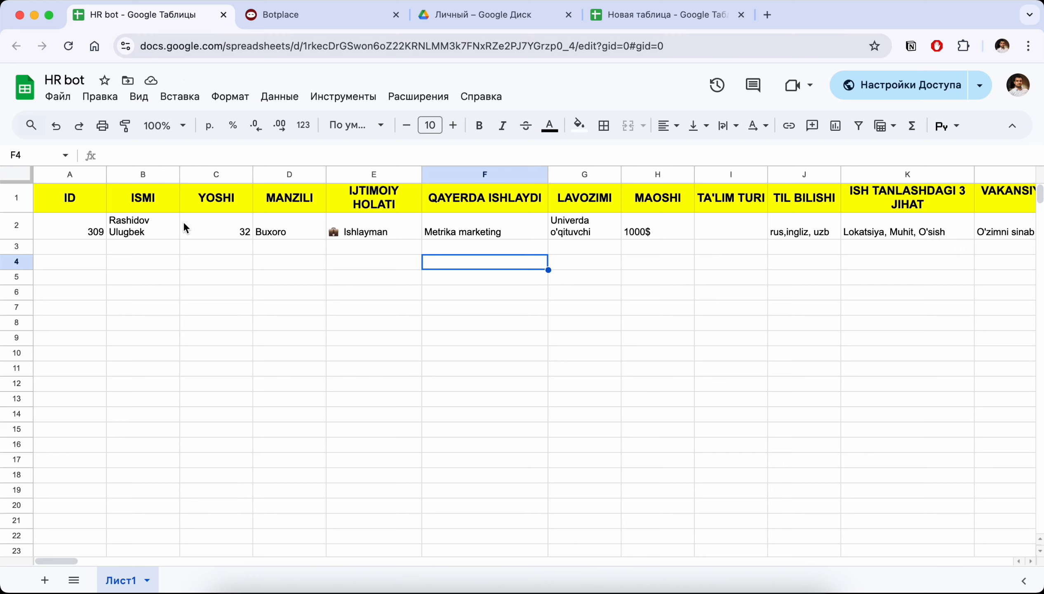
click(8, 207)
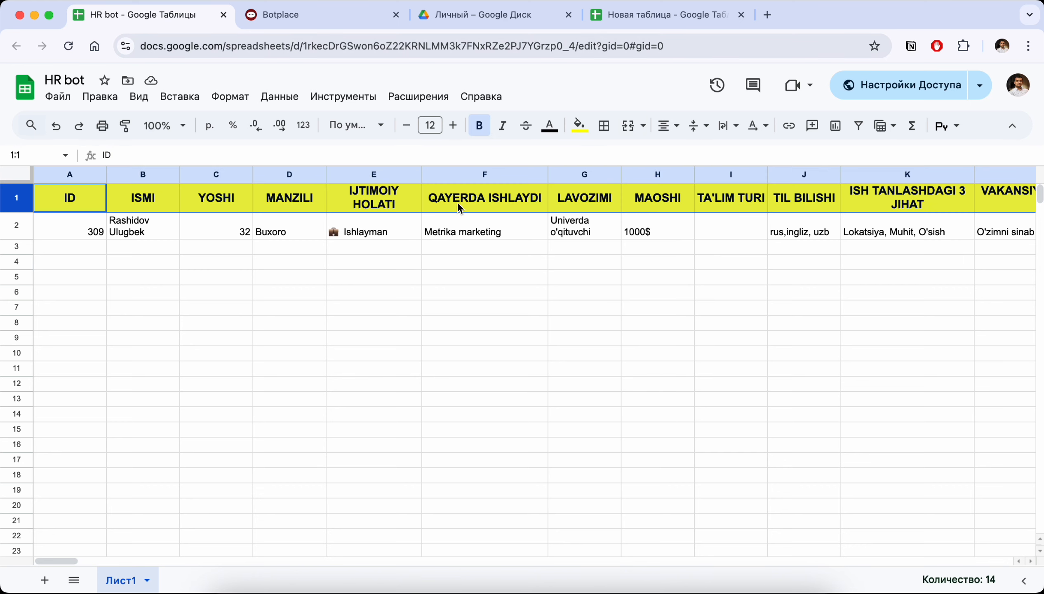
click(17, 230)
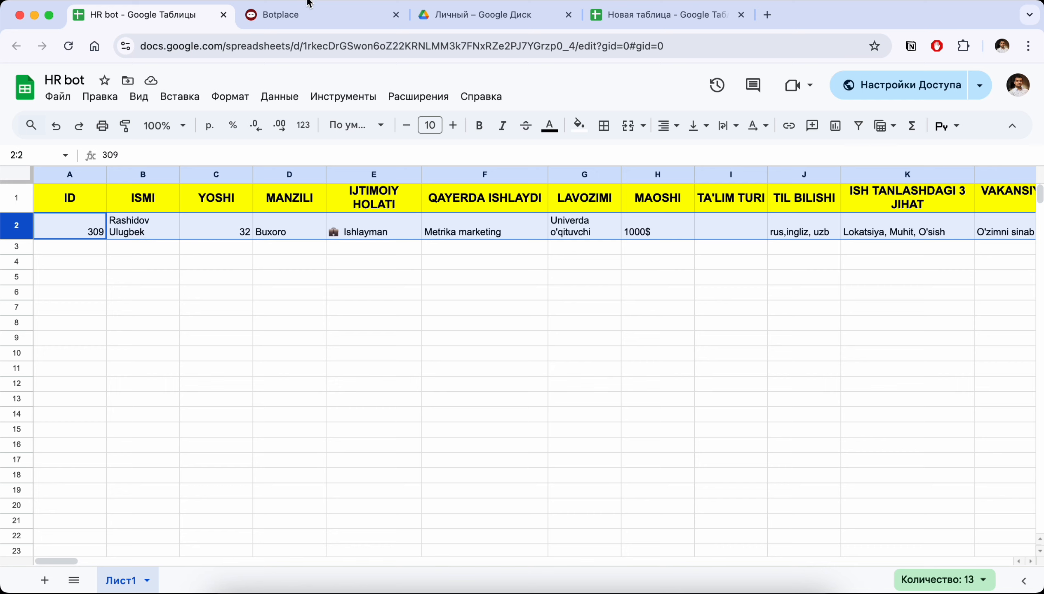
In Botplace, add a Maoshi variable to the Запись в Google Таблицу mapping, look through its column choices, and delete the entry
click(332, 16)
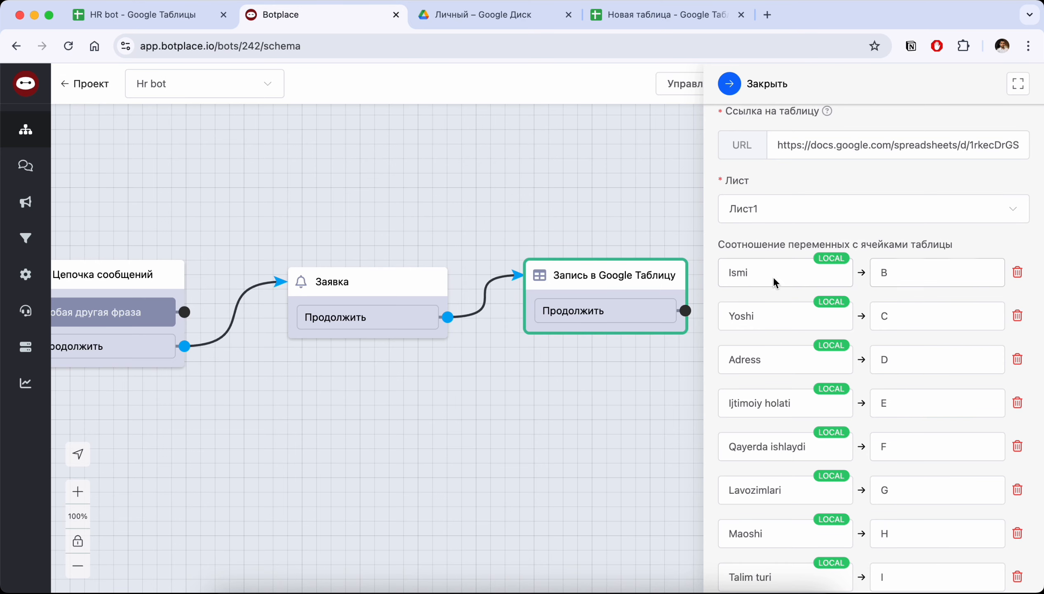
scroll(853, 331, down, 10)
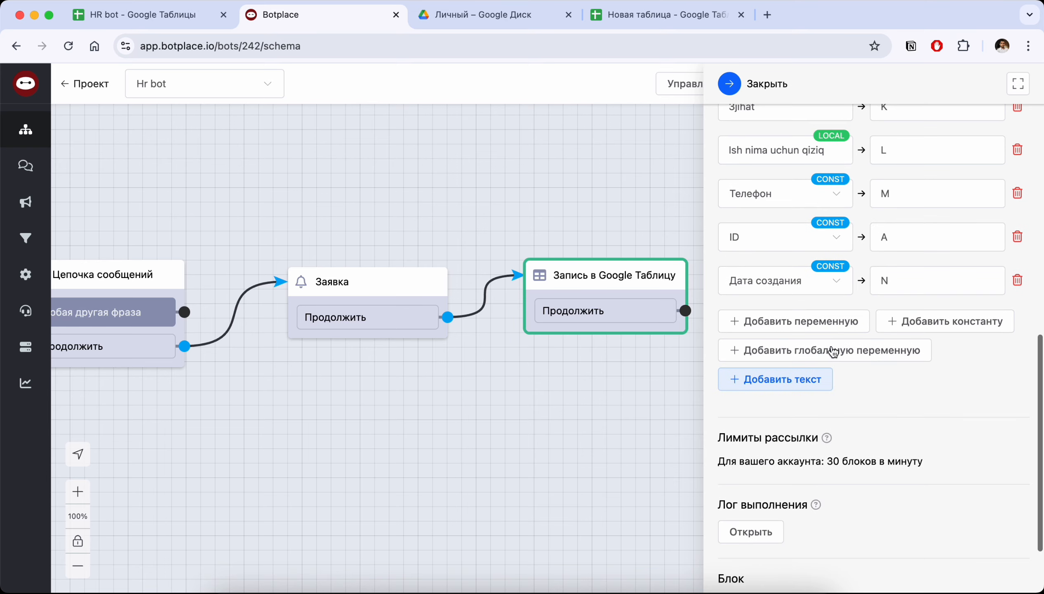
click(827, 319)
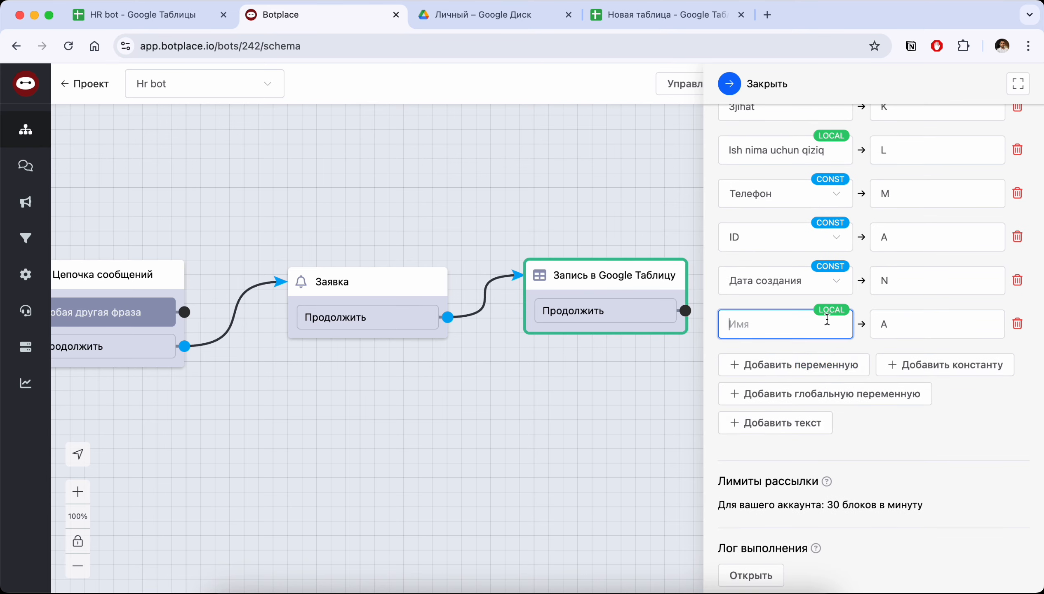
click(824, 322)
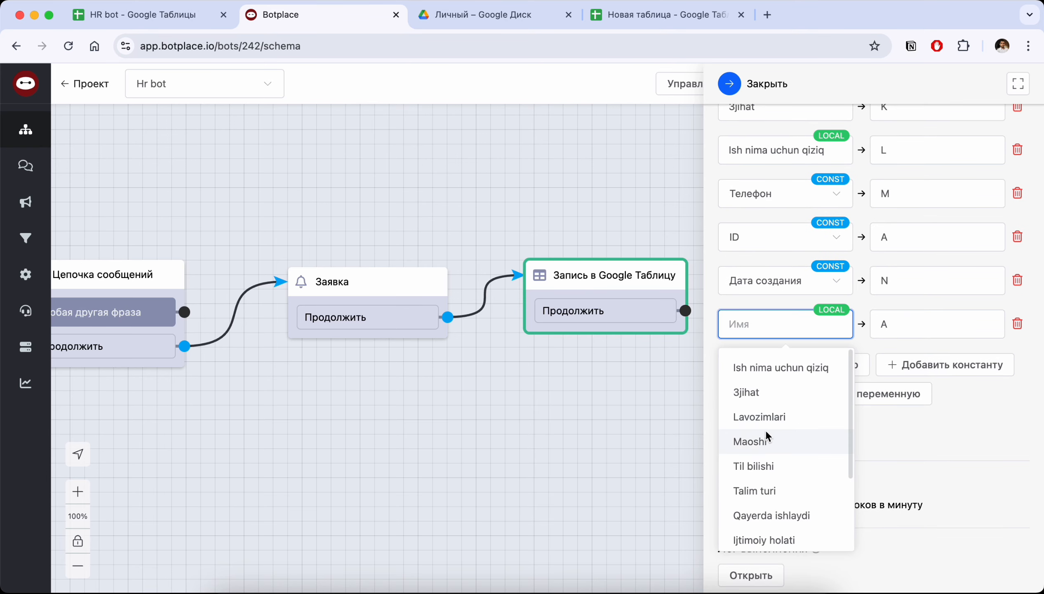
click(742, 441)
click(920, 320)
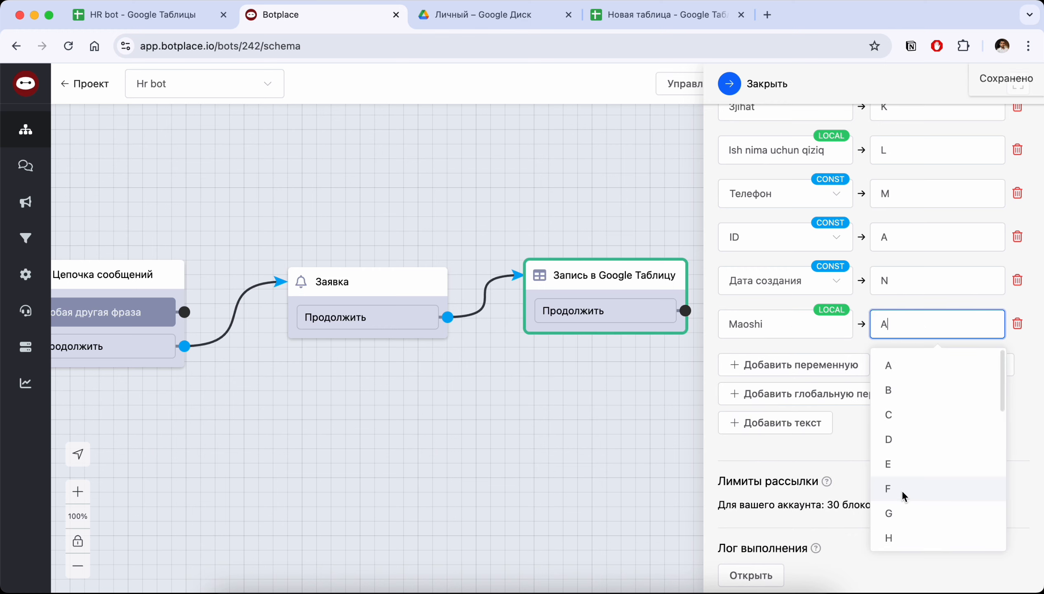
scroll(901, 476, down, 10)
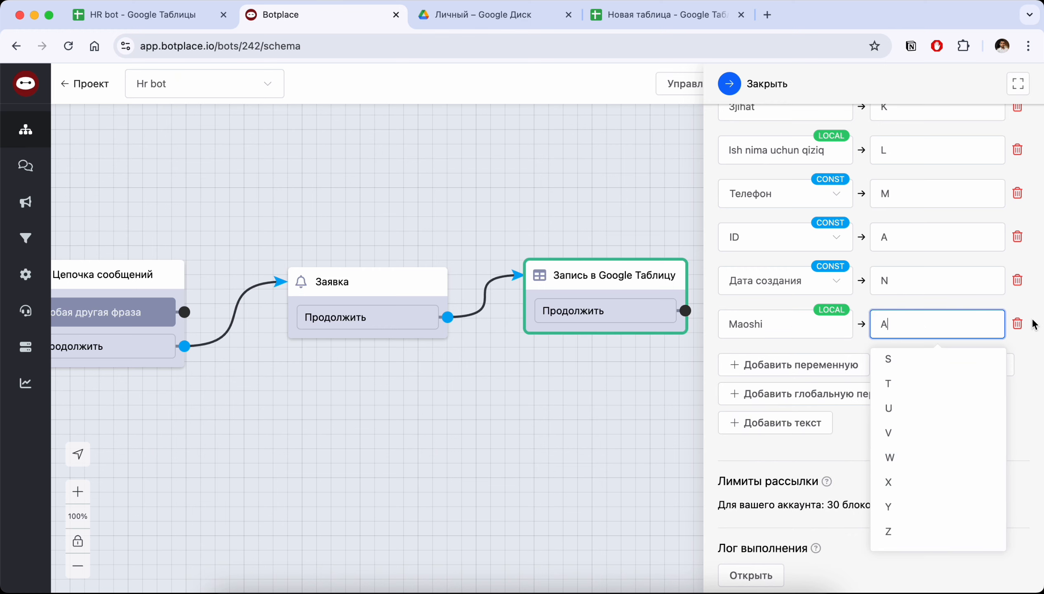
click(1017, 324)
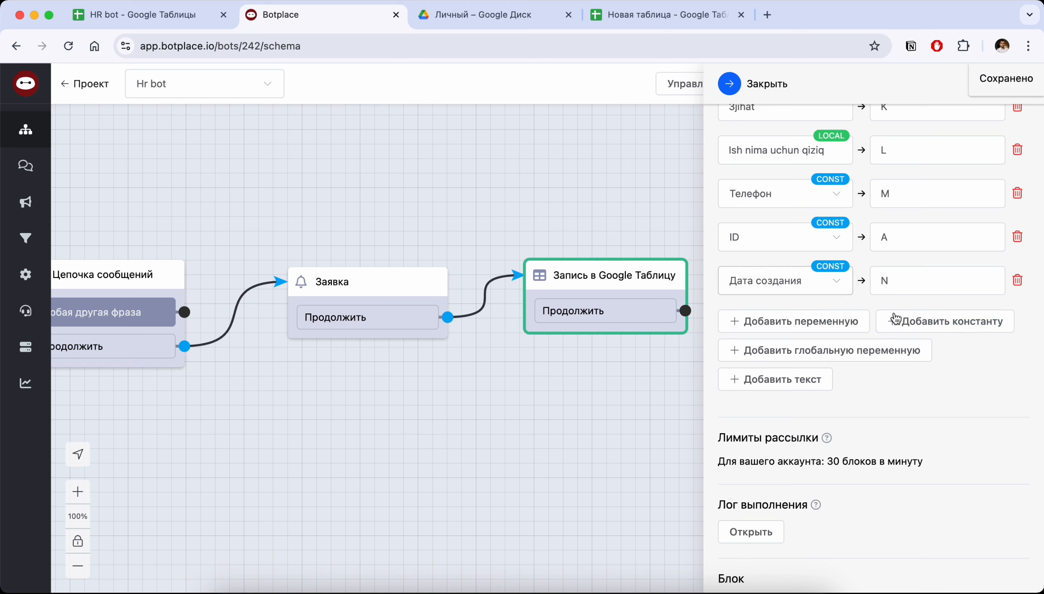
Add an empty constant to the mapping, look through the available constant types, and delete the entry
click(928, 322)
click(813, 323)
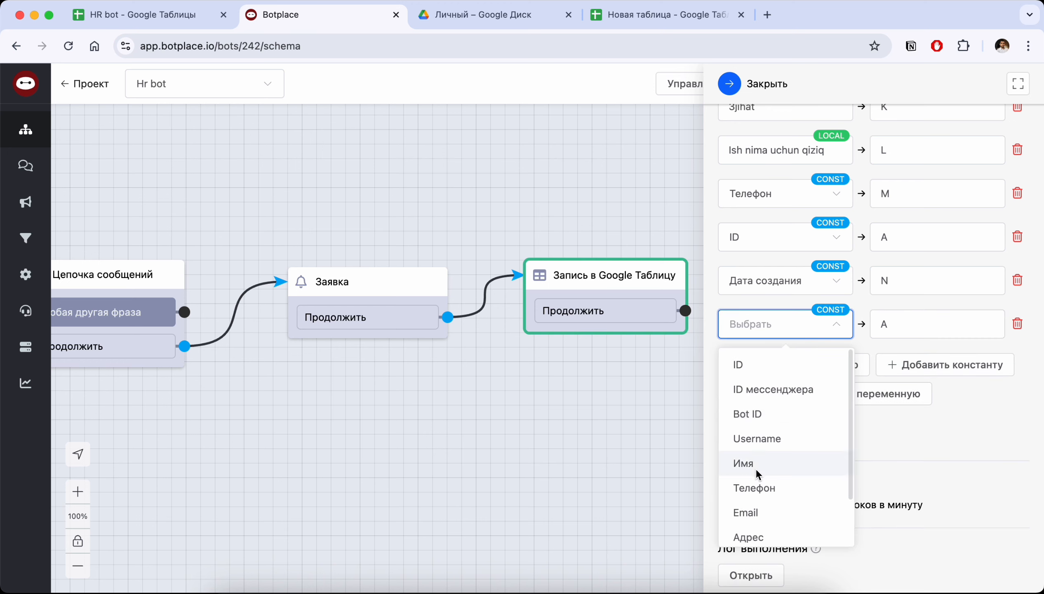
scroll(761, 490, down, 1)
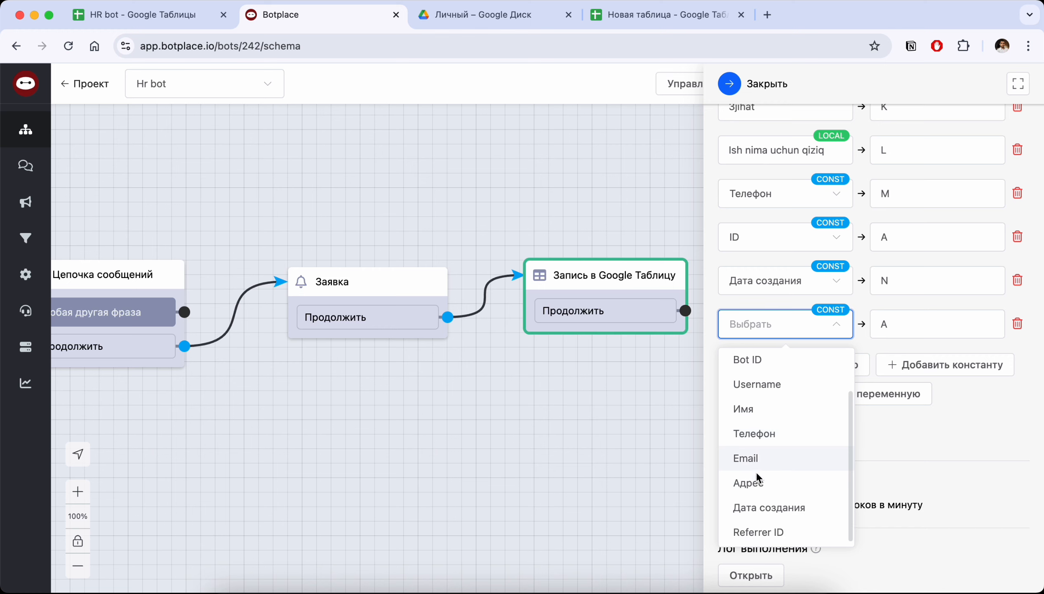
scroll(760, 414, up, 1)
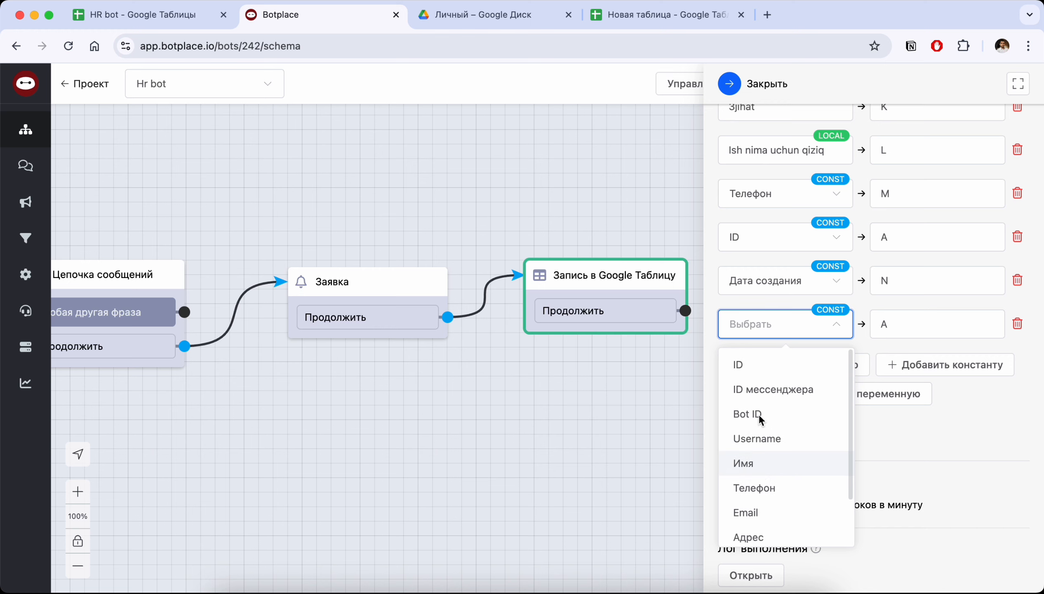
click(926, 418)
click(1017, 323)
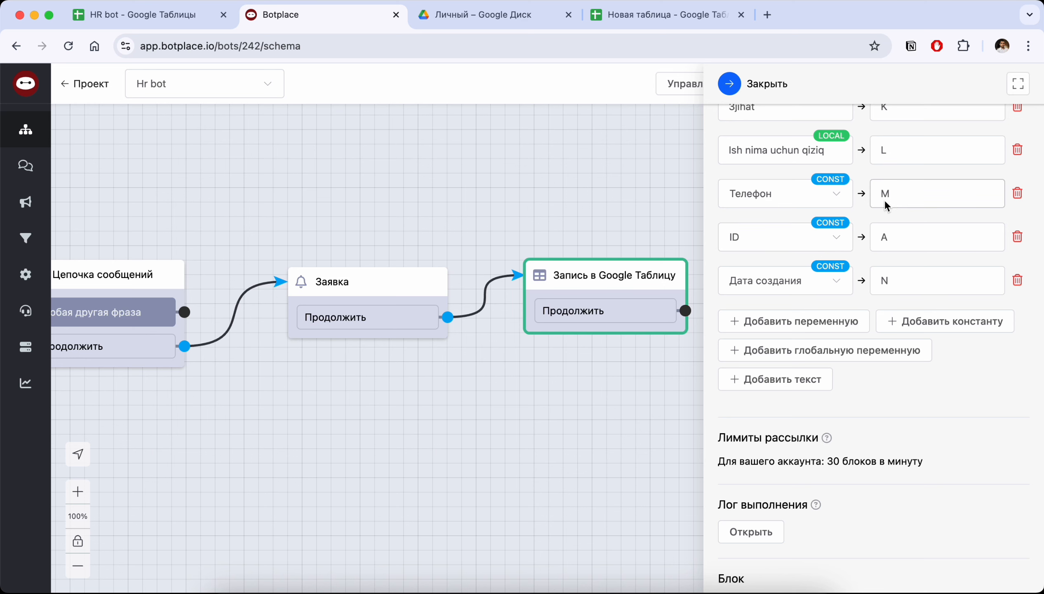
Open the bot's settings and view the Интеграции section
scroll(799, 228, up, 15)
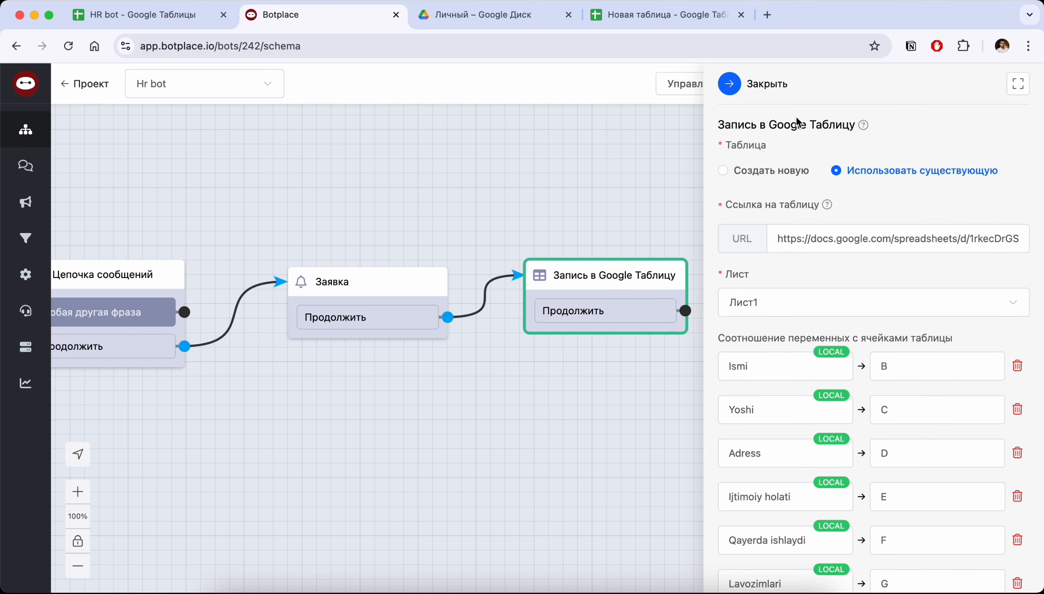
click(29, 276)
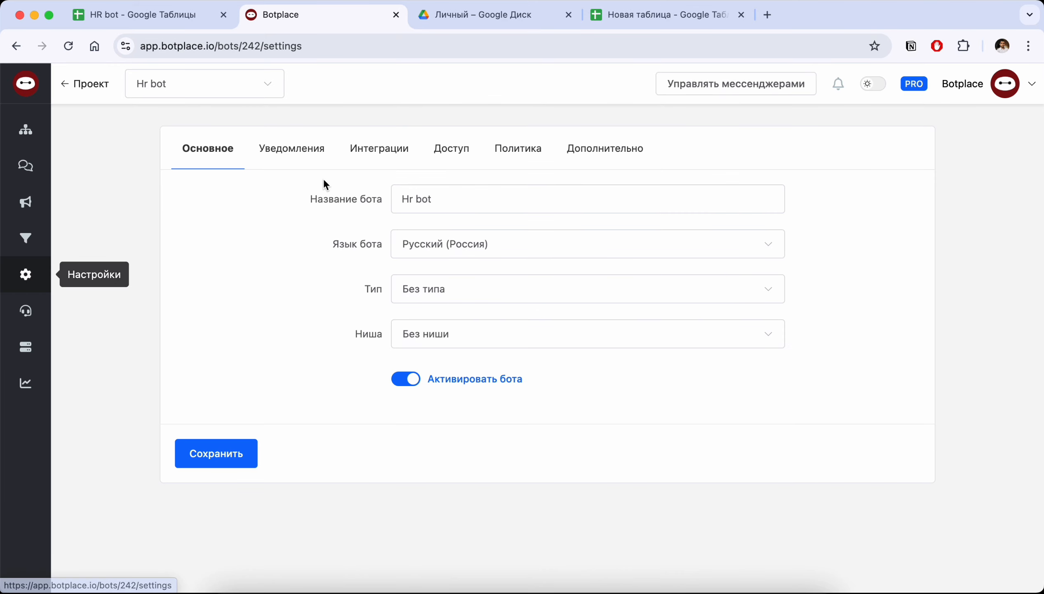
click(377, 155)
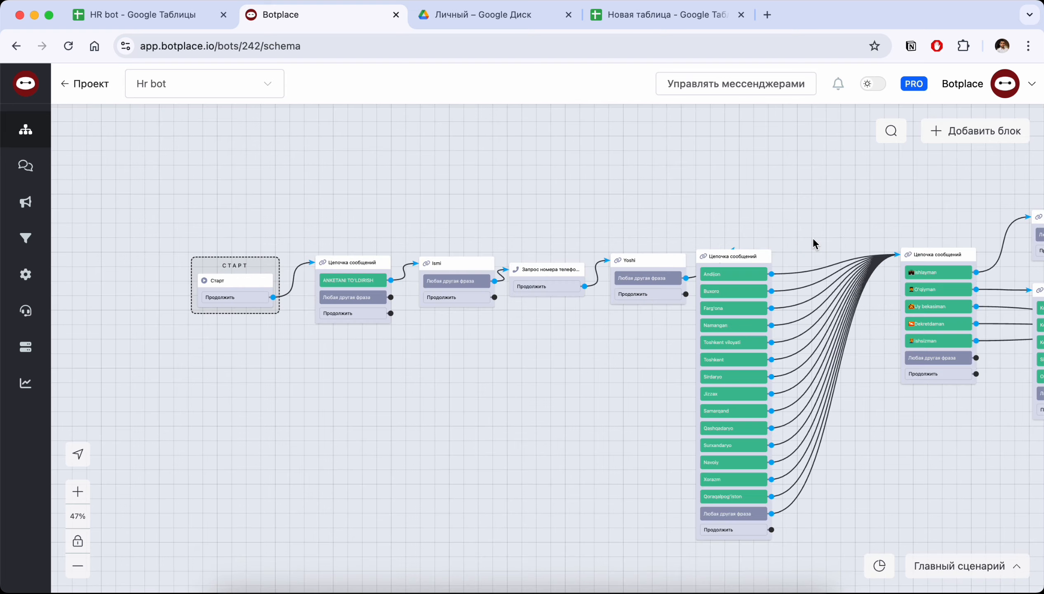
Switch to Telegram, start the Botplace | HR bot, and begin its questionnaire with ANKETANI TO'LDIRISH
click(373, 579)
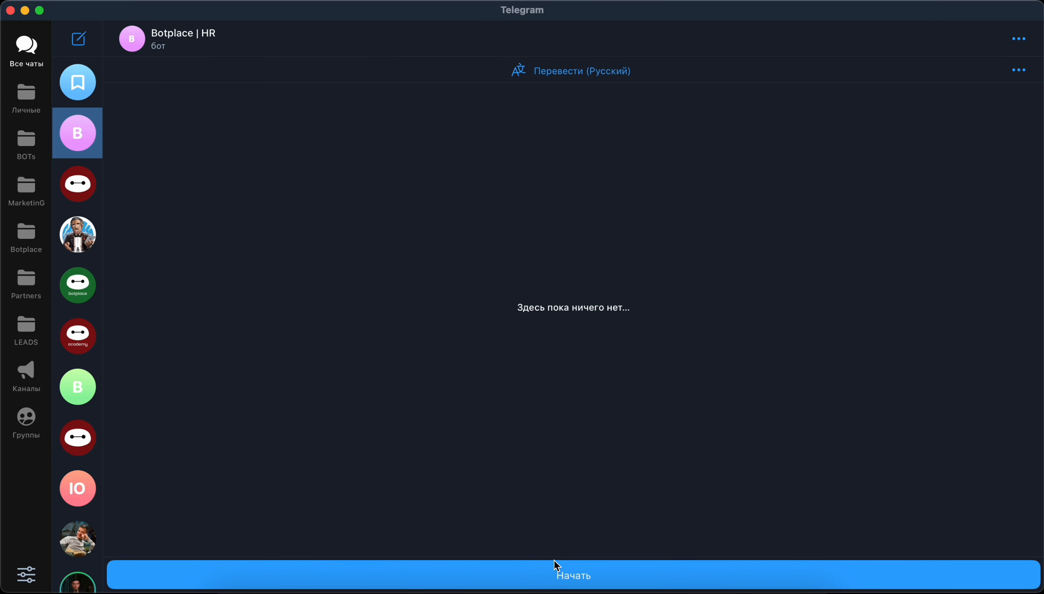
click(566, 575)
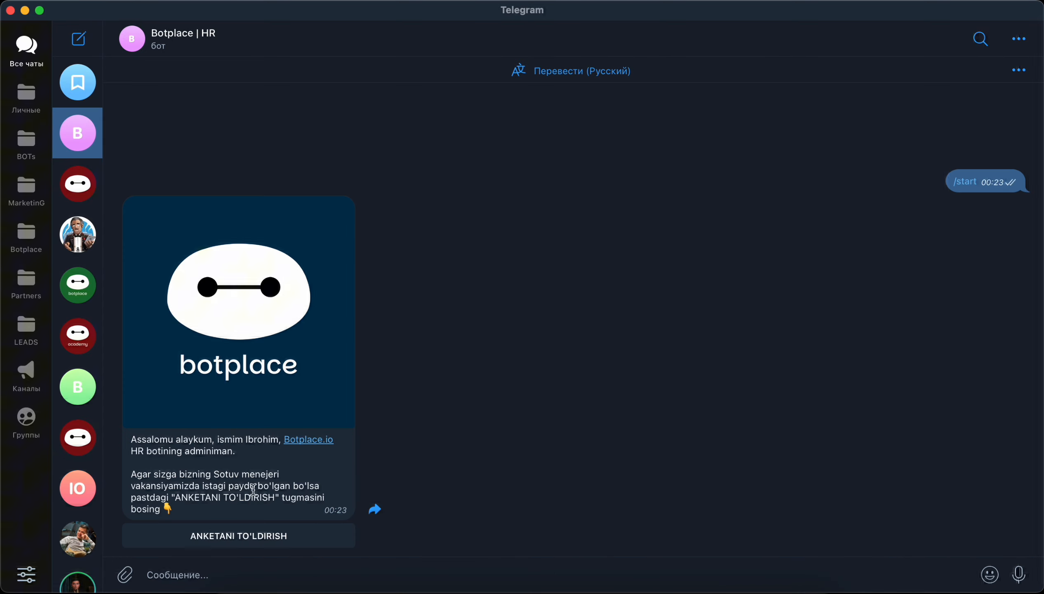
click(270, 539)
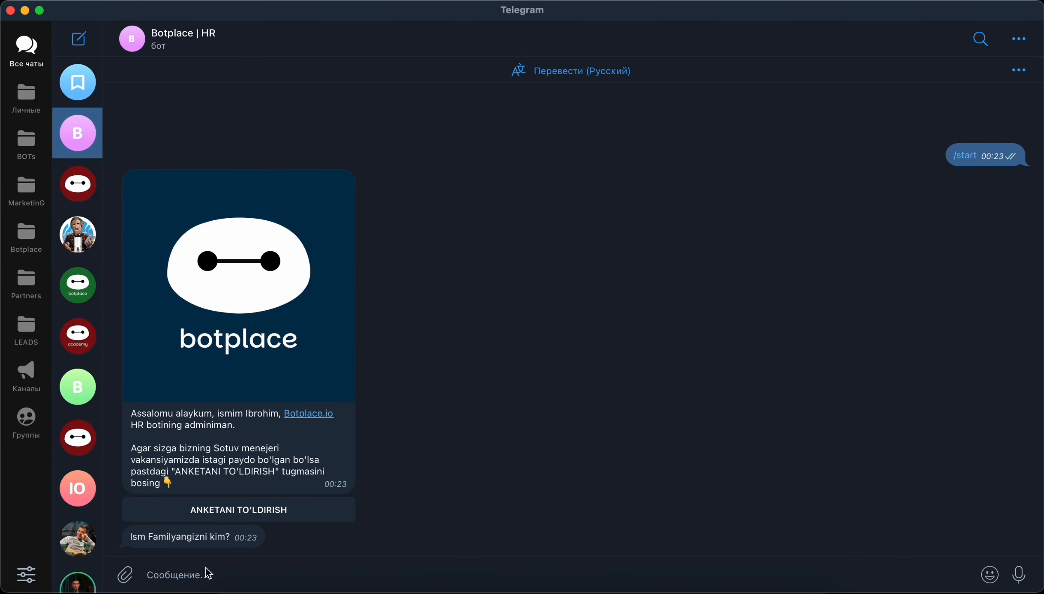
Answer the bot's first two questions with the candidate's name and the age 28
text(B)
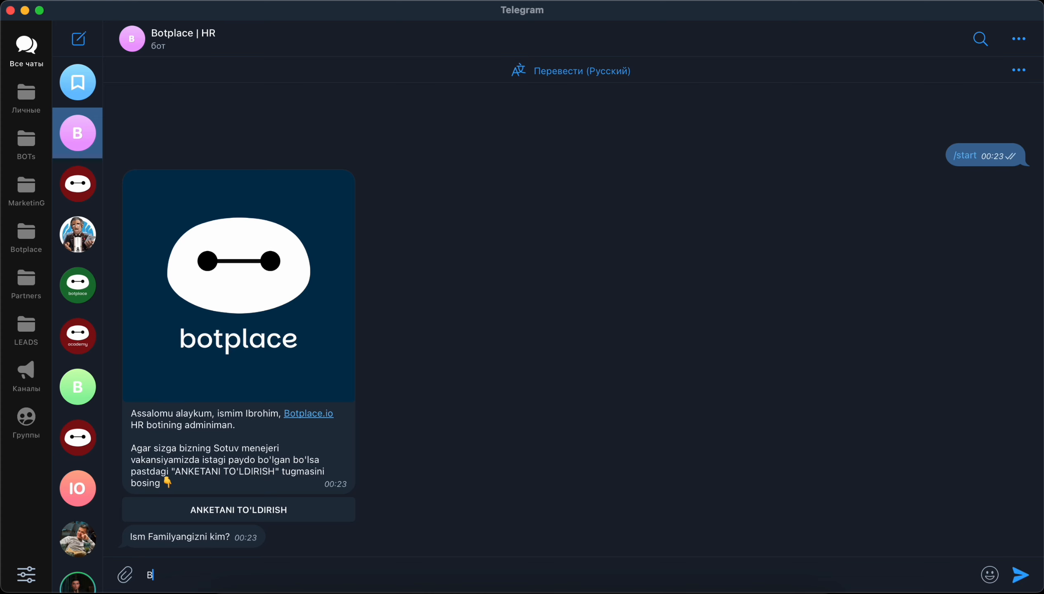
text(obur)
key(Return)
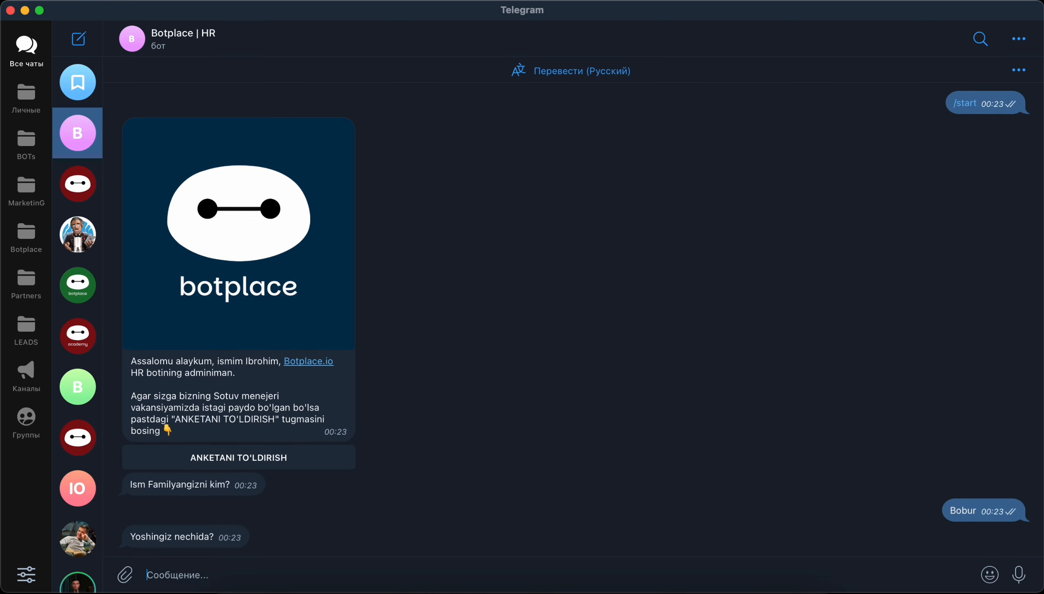
text(28)
key(Return)
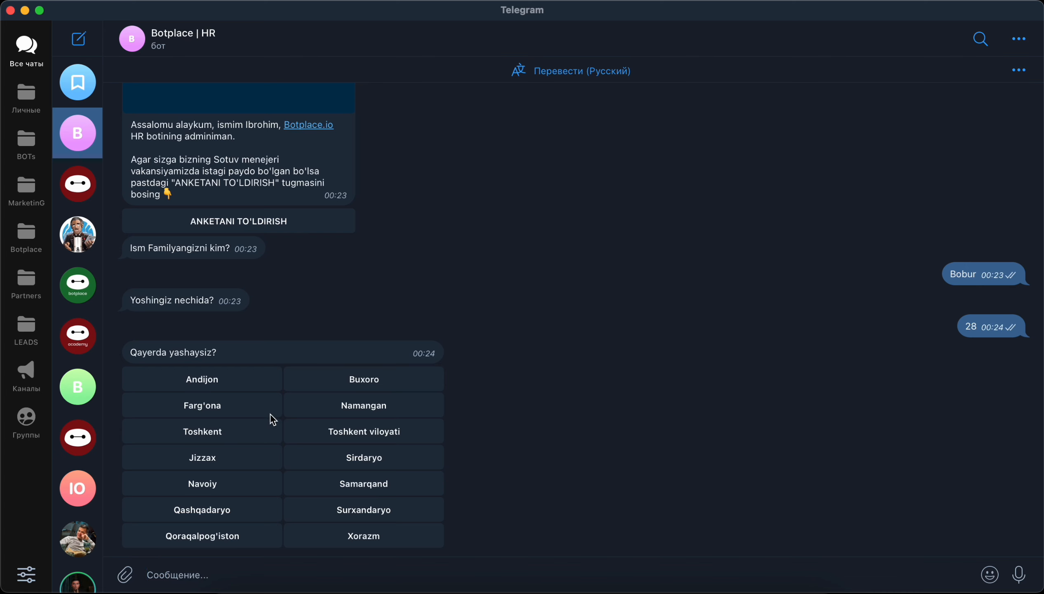
Choose Andijon as the residence, O'qiyman as the social status, and Kechgi (18:00-21:00) as the education type
click(214, 382)
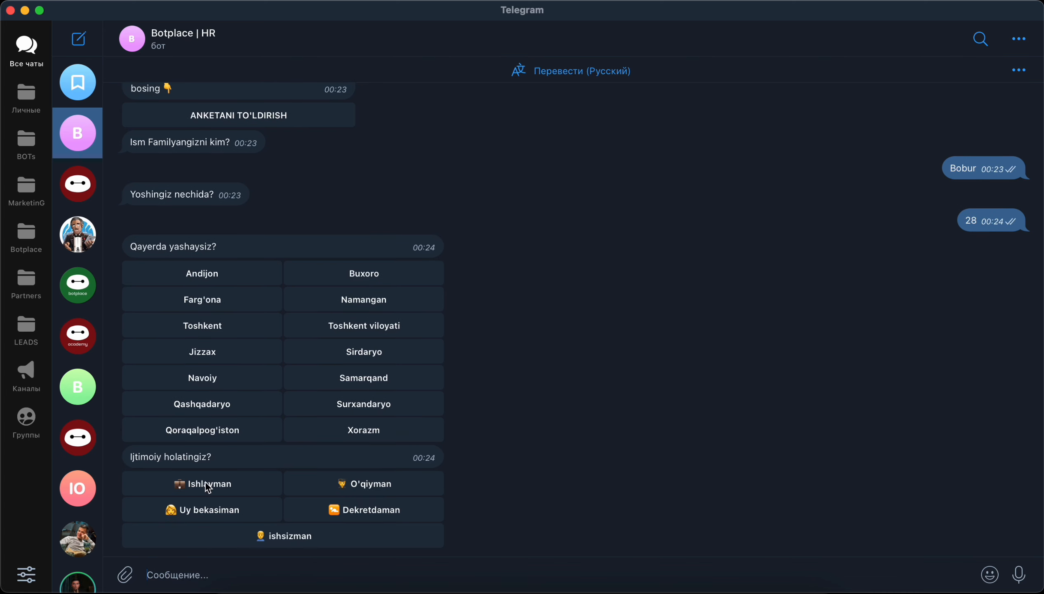
click(367, 484)
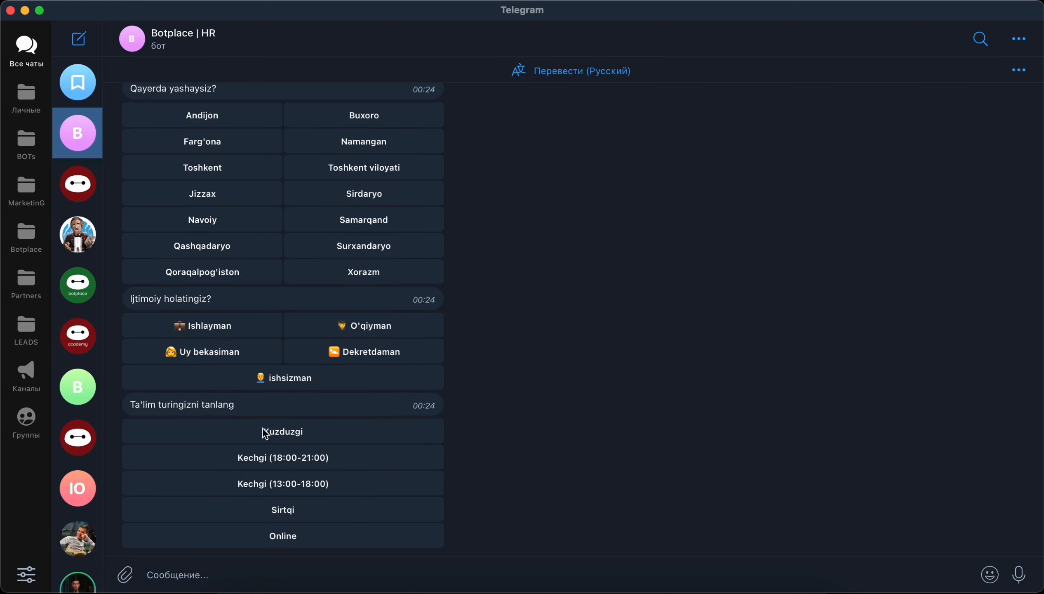
click(289, 467)
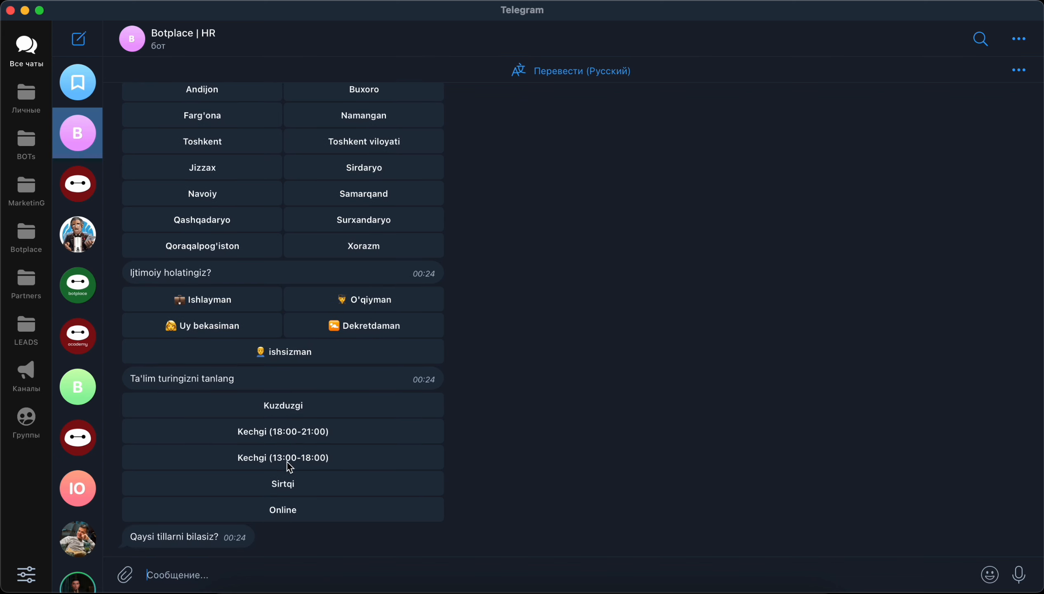
Answer "rus tili" to the languages question and "hech qayerda" to the question about previous workplaces
text(rus tili)
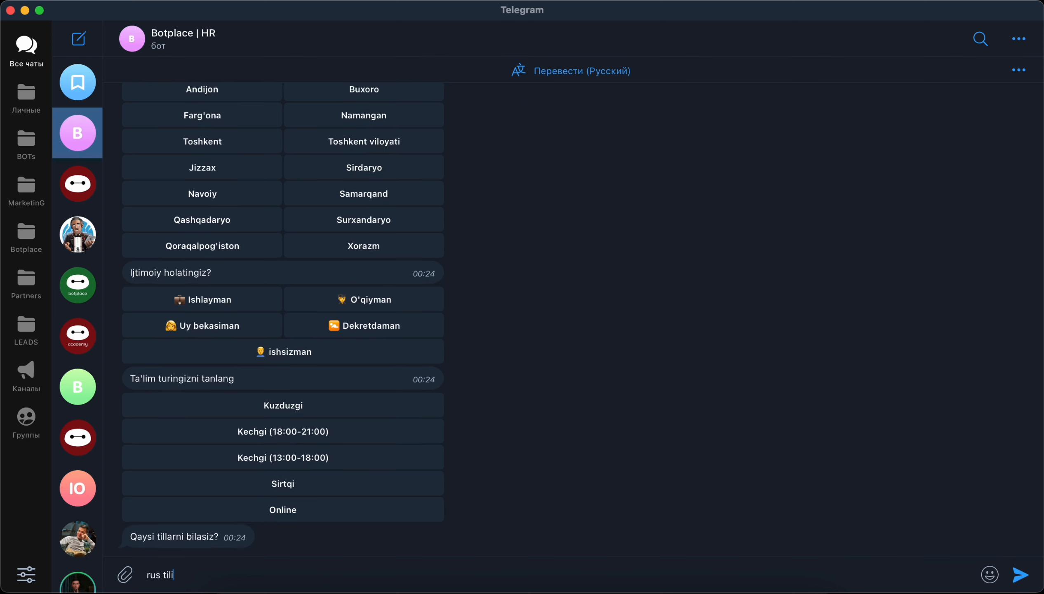
key(Return)
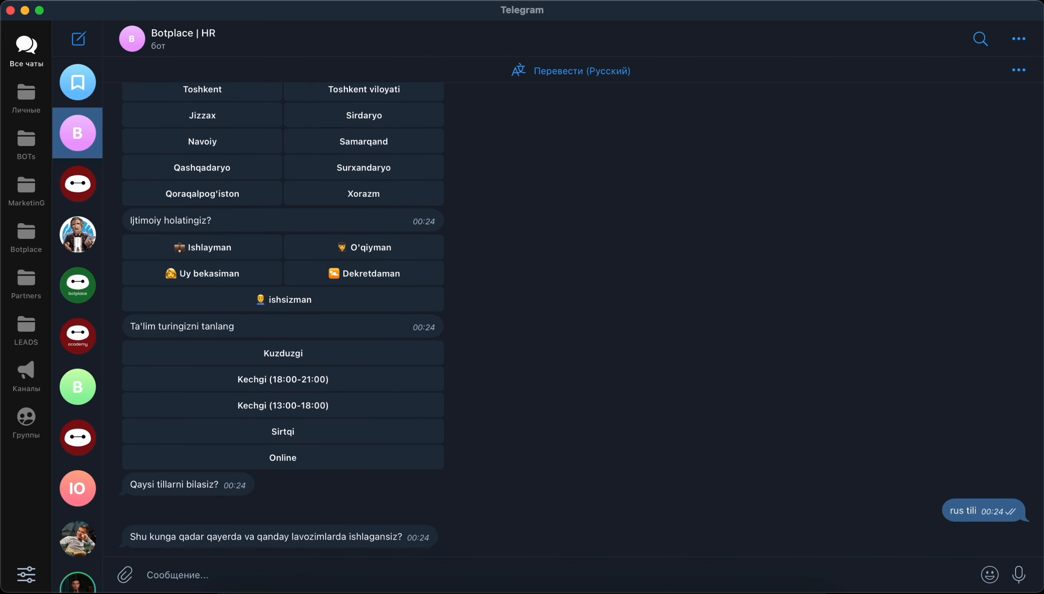
text(hech qayerda)
key(Return)
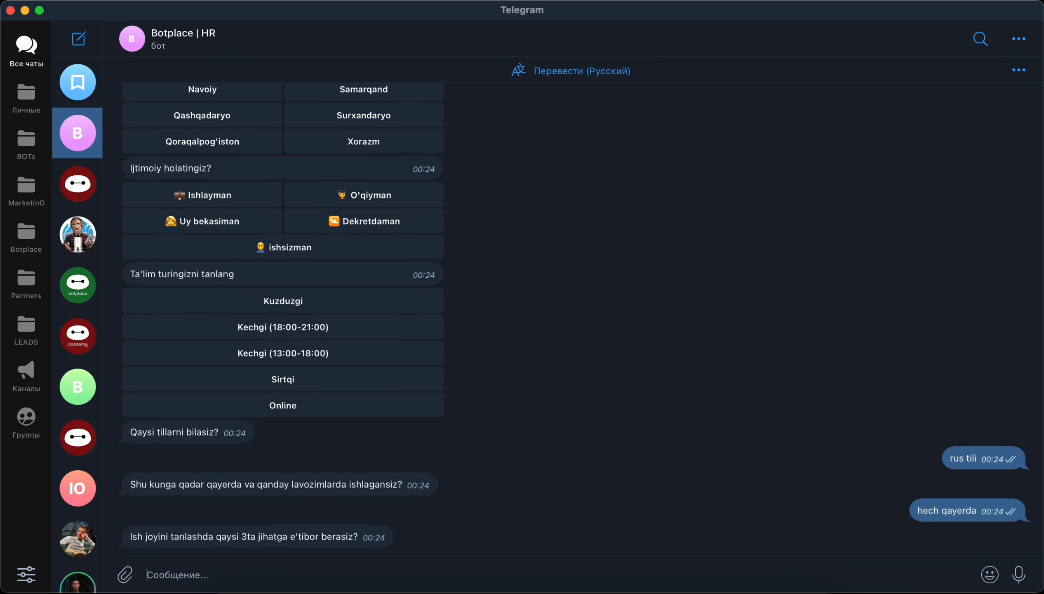
Answer "tozalik, ahillik tichlik" for the three workplace criteria and "pul uchun" for the interest in the vacancy
text(tozalik, ahillik tichlik)
key(Return)
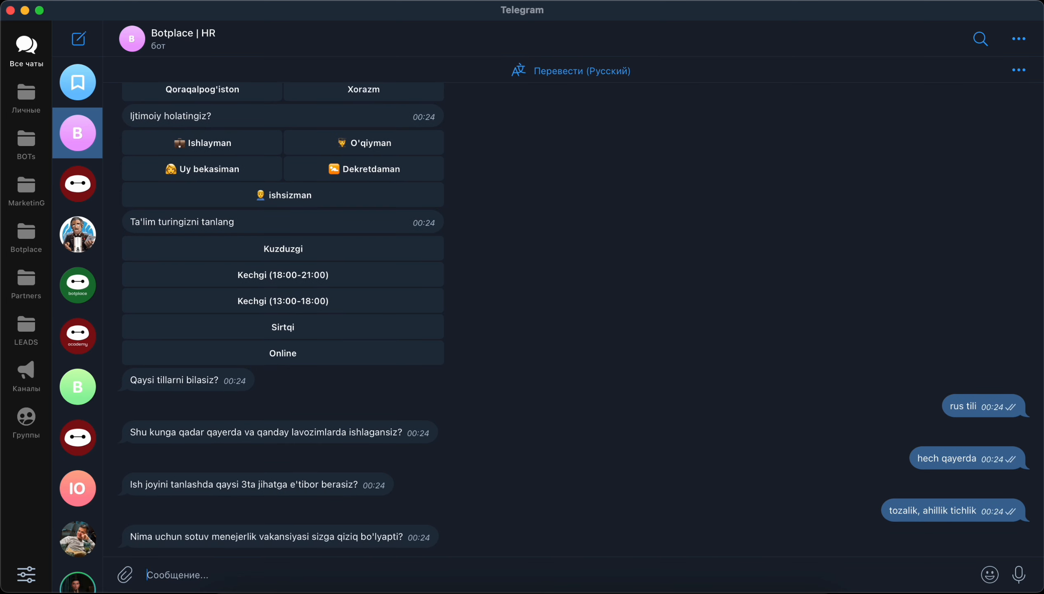
text(pul uchun)
key(Return)
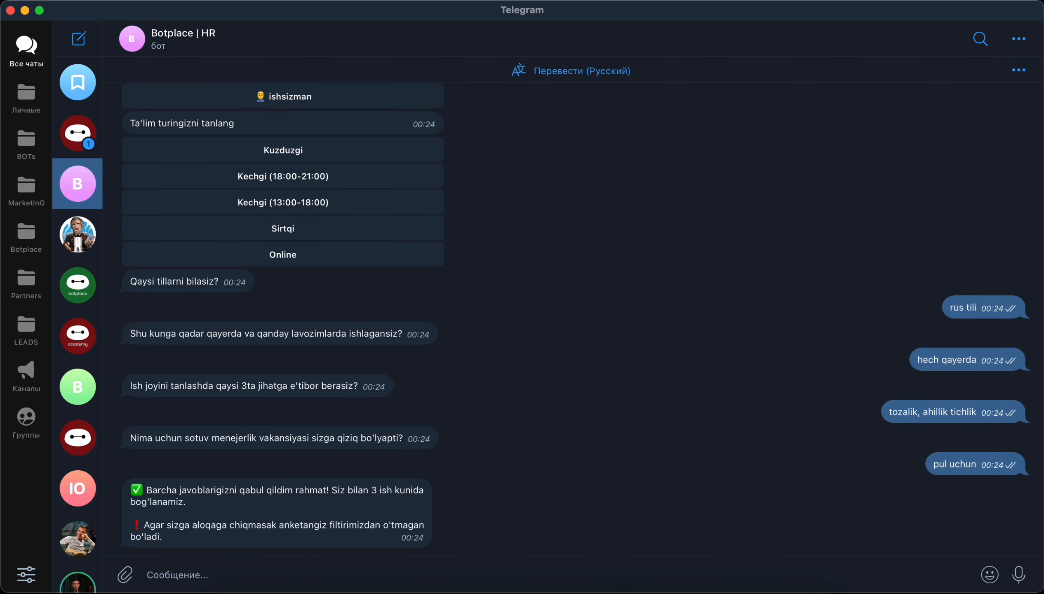
Open the ЗАЯВКА bot chat in Telegram and examine the notification text of the Заявка block in the Botplace schema
click(79, 131)
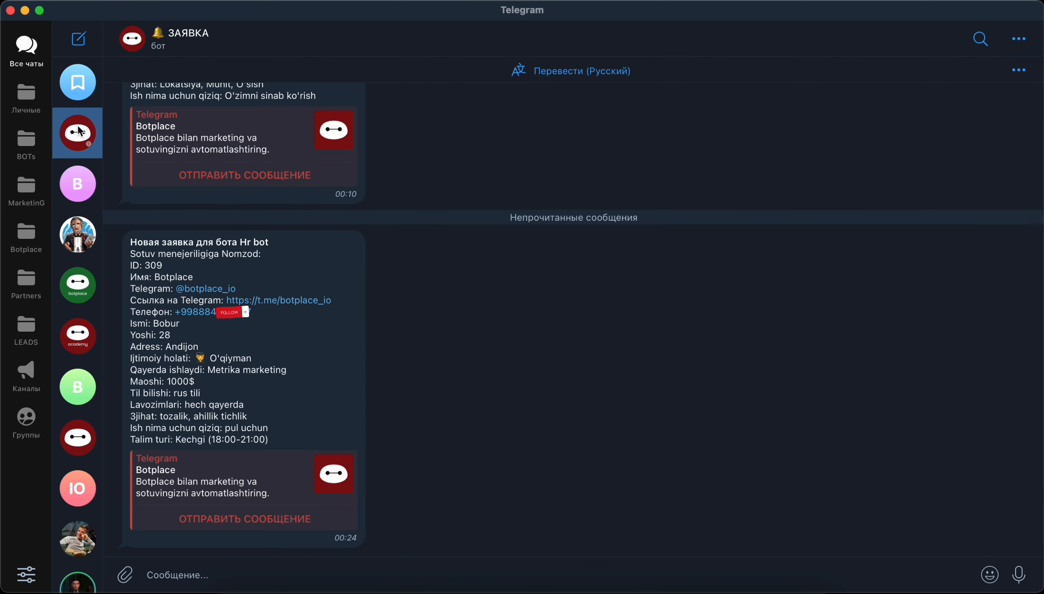
click(195, 41)
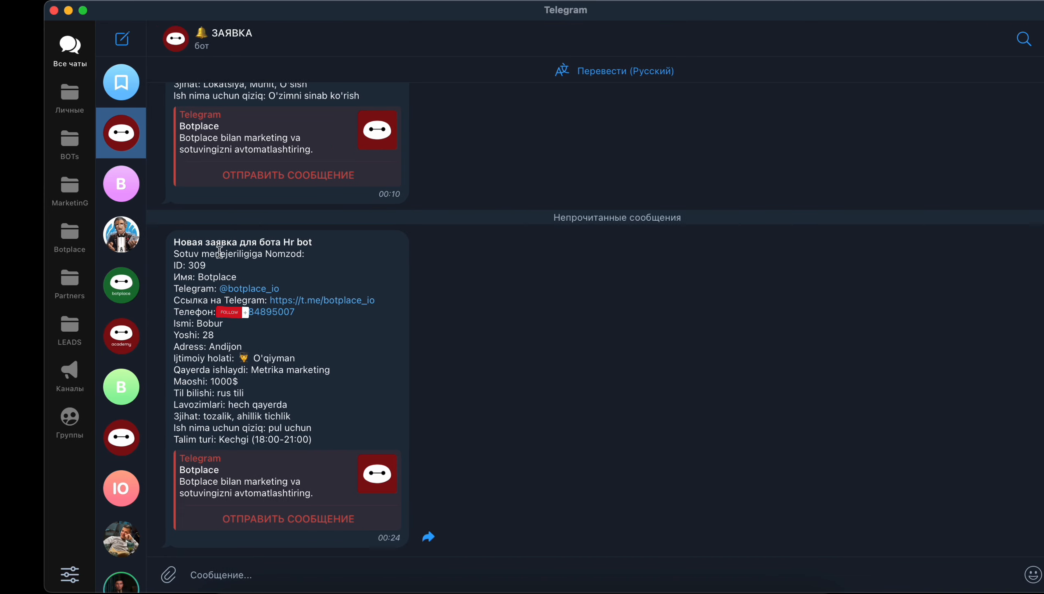
key(ctrl+Right)
click(708, 300)
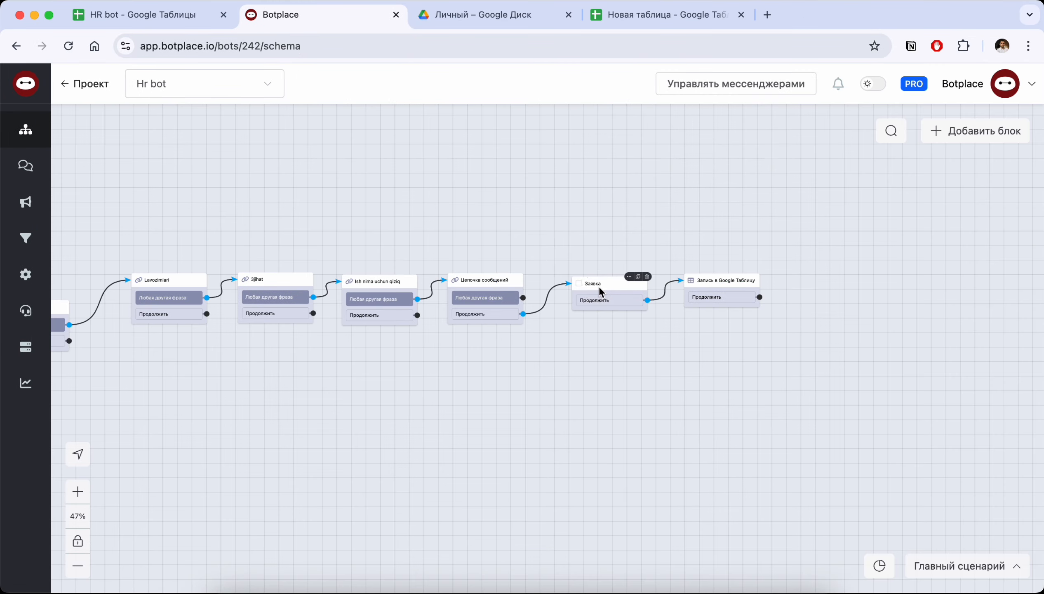
click(600, 291)
scroll(856, 410, down, 4)
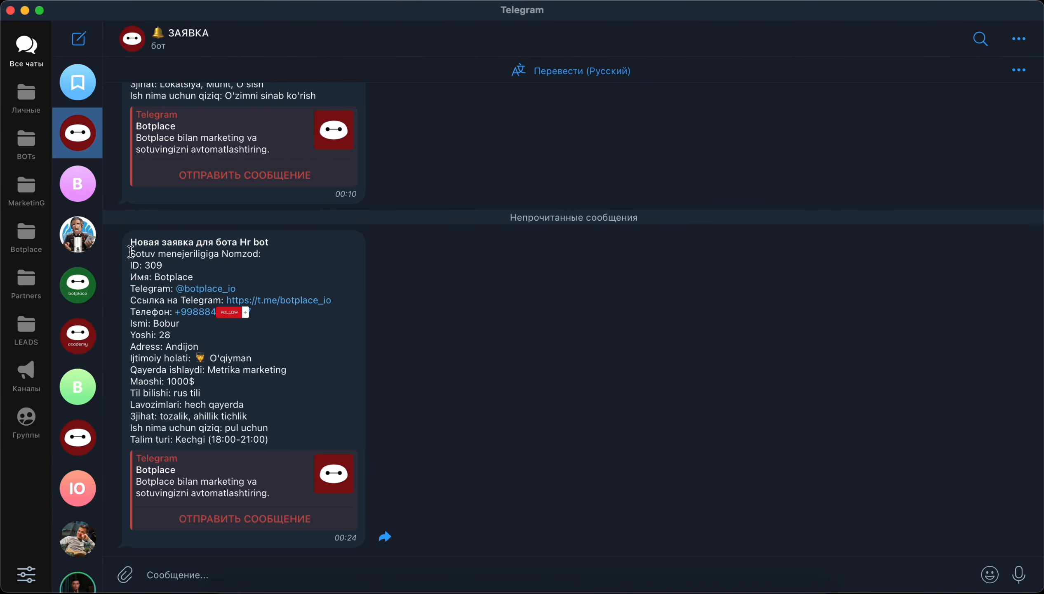
Switch back to Telegram and review the fields of the newest Hr bot application, from the heading line to the languages
drag(130, 251, 278, 250)
mouse_move(132, 264)
mouse_down()
mouse_move(171, 266)
mouse_move(142, 276)
mouse_up()
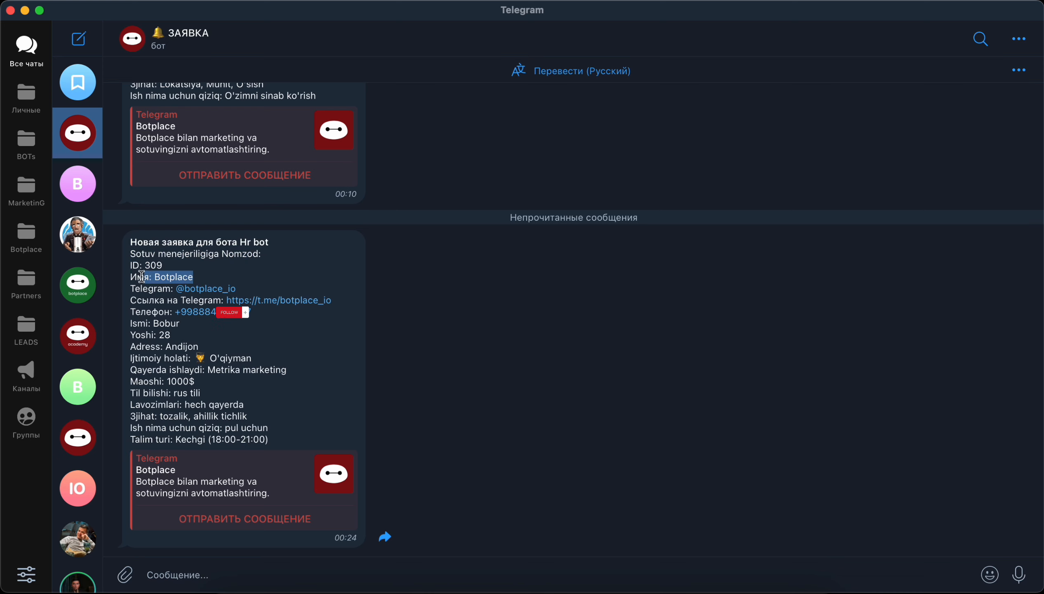
click(159, 275)
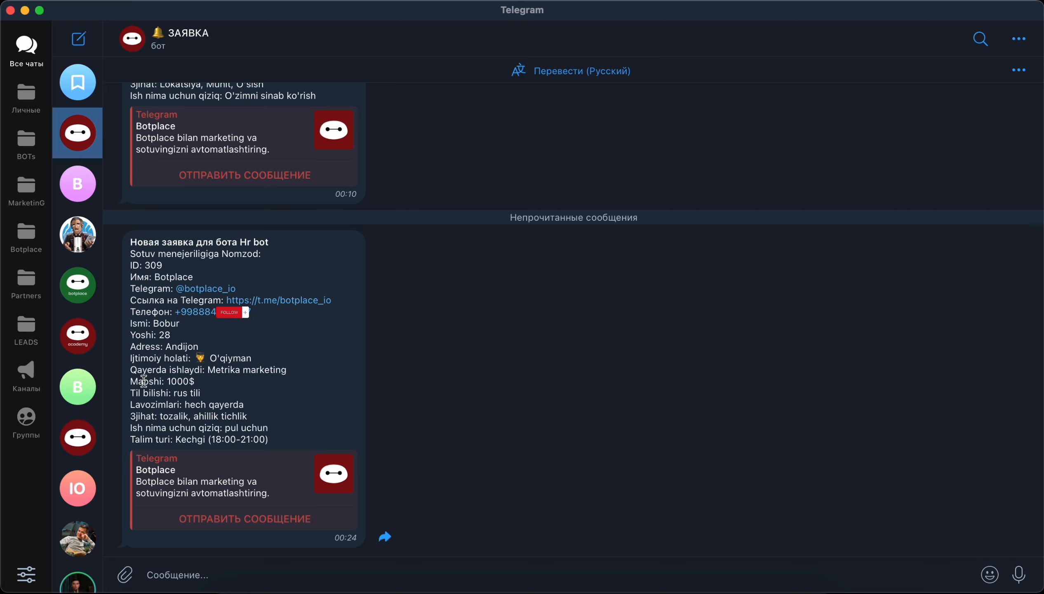
mouse_move(196, 381)
mouse_down()
mouse_move(168, 381)
mouse_move(205, 386)
mouse_move(137, 395)
mouse_move(206, 395)
mouse_up()
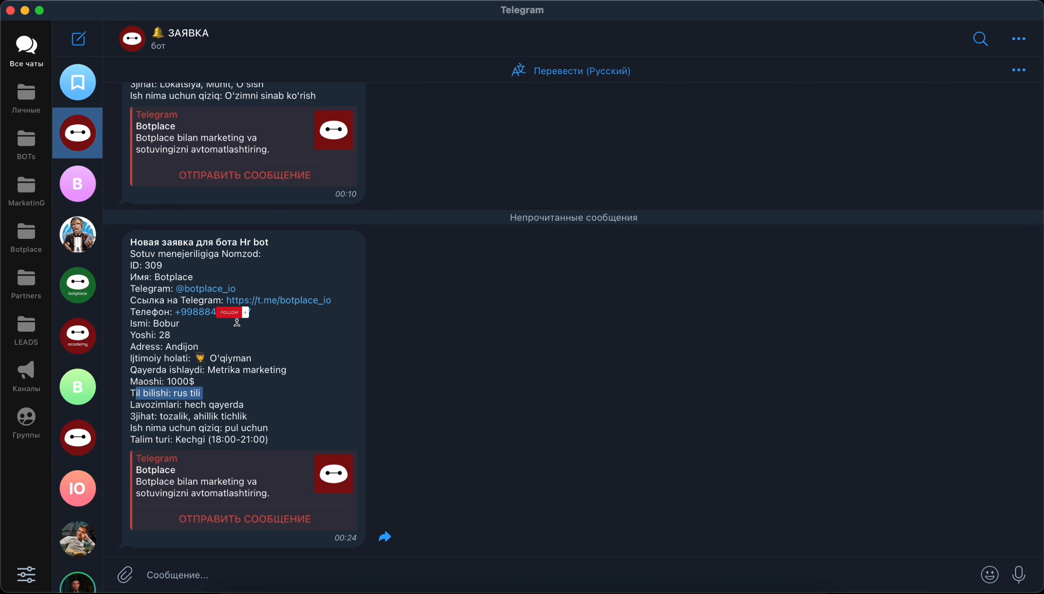
Switch to the HR bot spreadsheet in the browser and review the new candidate's row 3 across all columns
key(ctrl+Right)
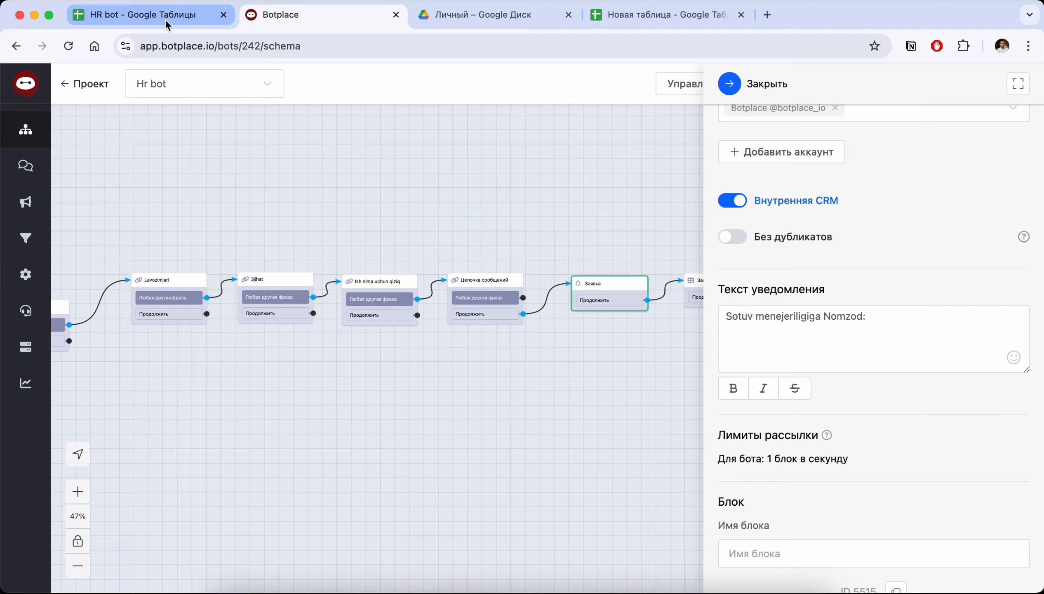
click(165, 21)
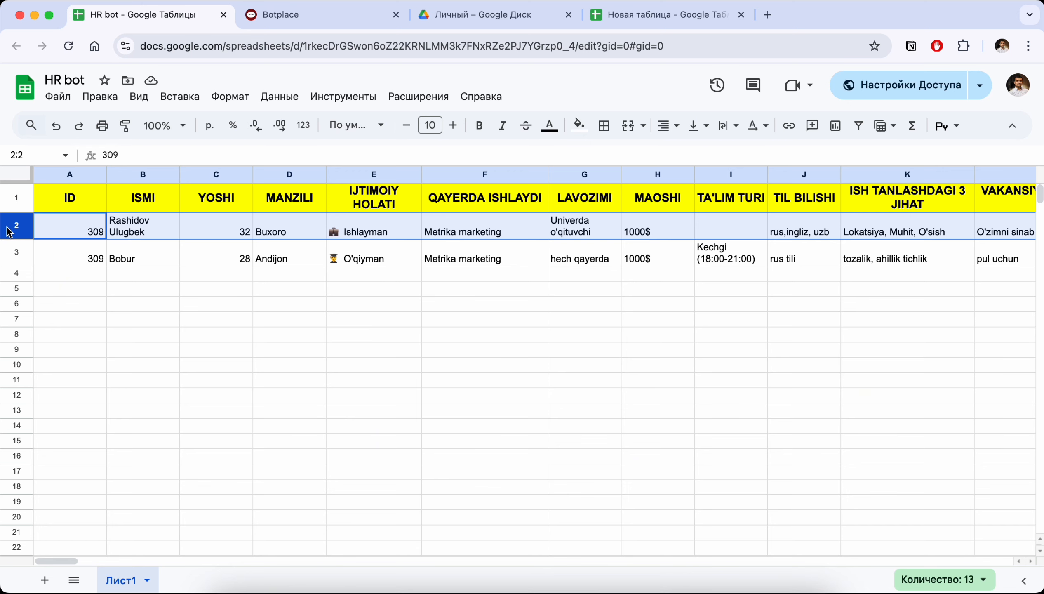
click(17, 252)
scroll(158, 259, right, 1)
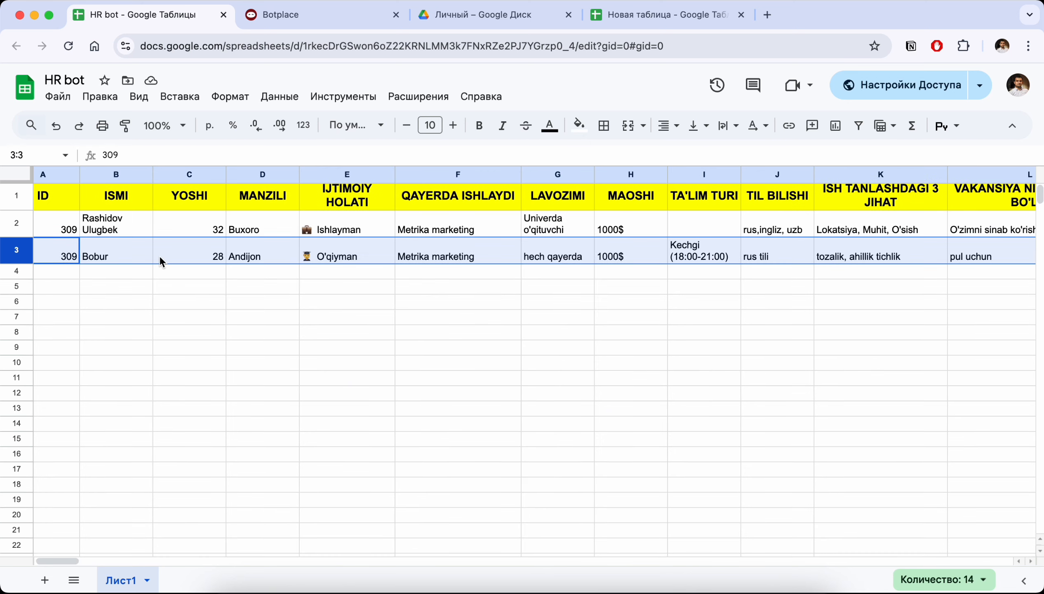
scroll(158, 257, left, 1)
scroll(204, 271, right, 10)
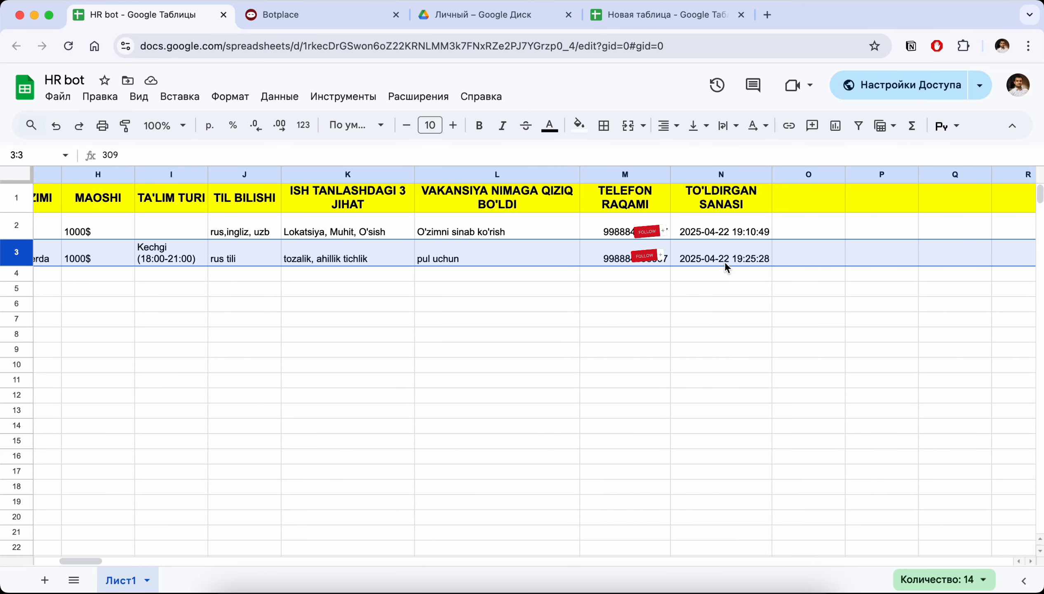
scroll(479, 252, left, 10)
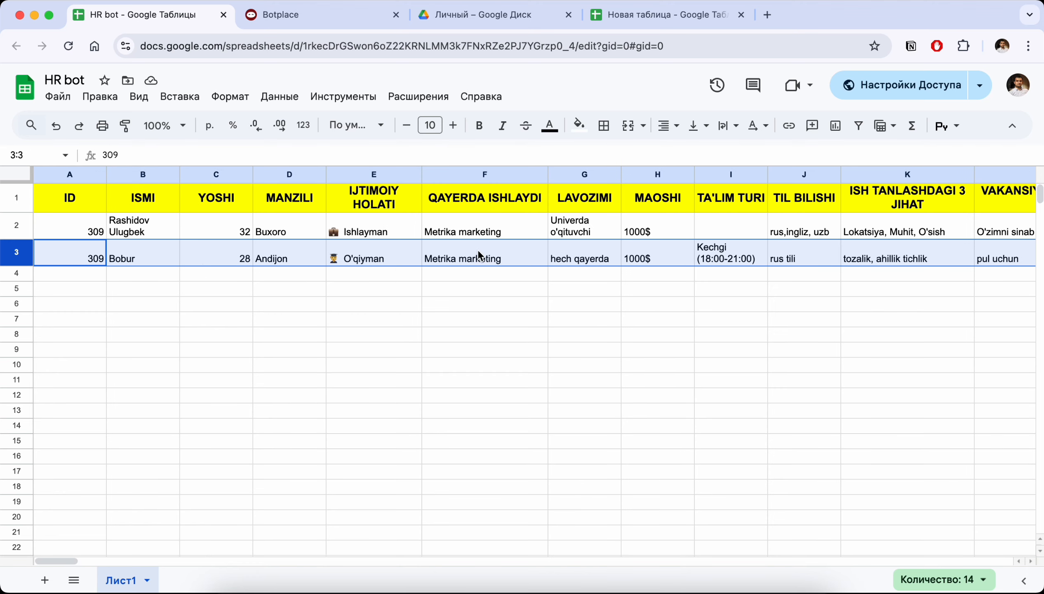
Return to the Hr bot schema in Botplace and close the settings of the Заявка block
click(297, 18)
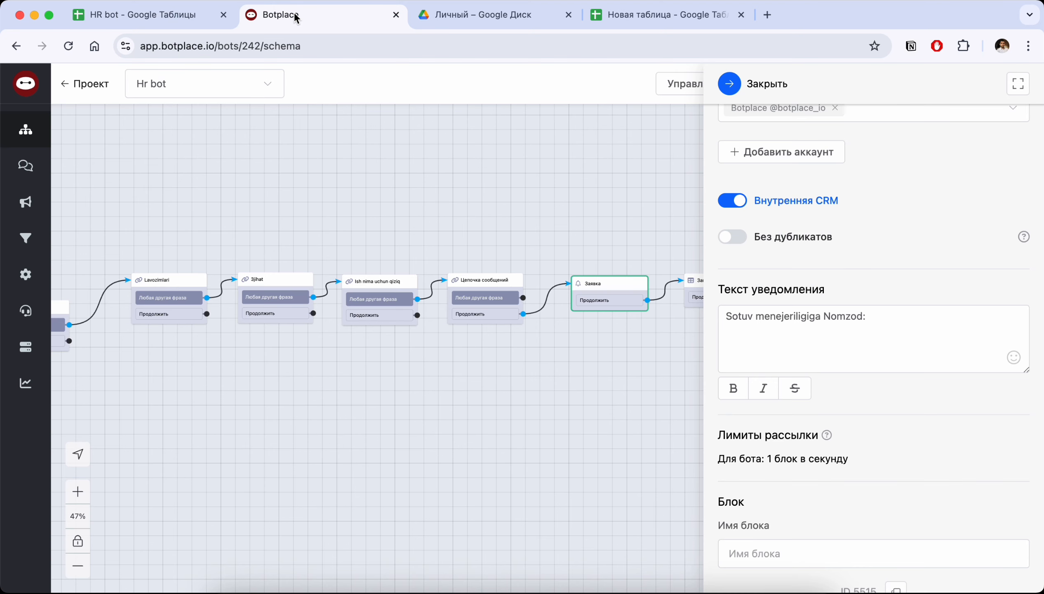
click(730, 86)
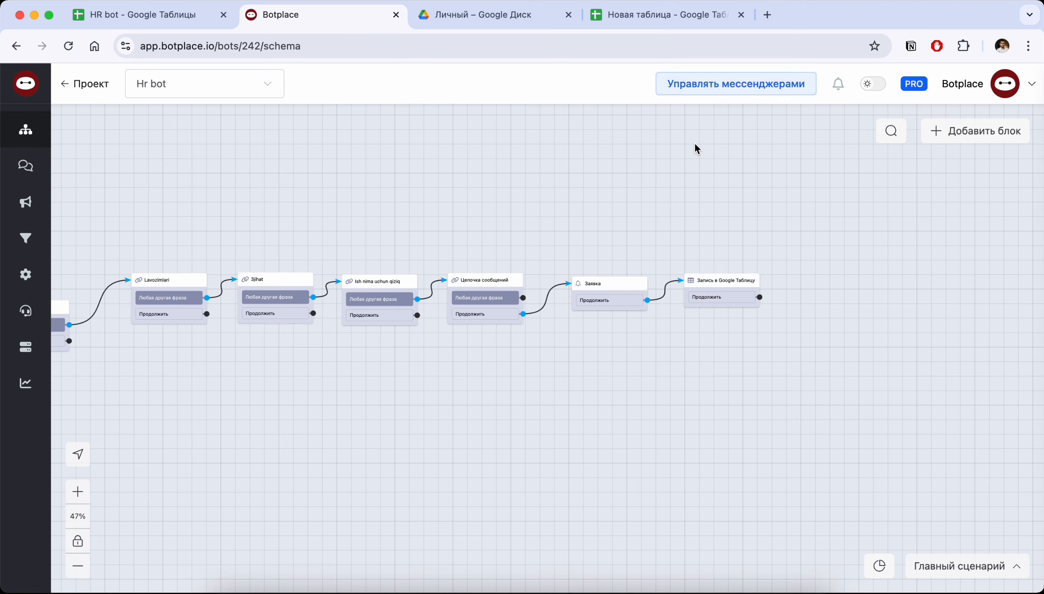
drag(461, 212, 605, 228)
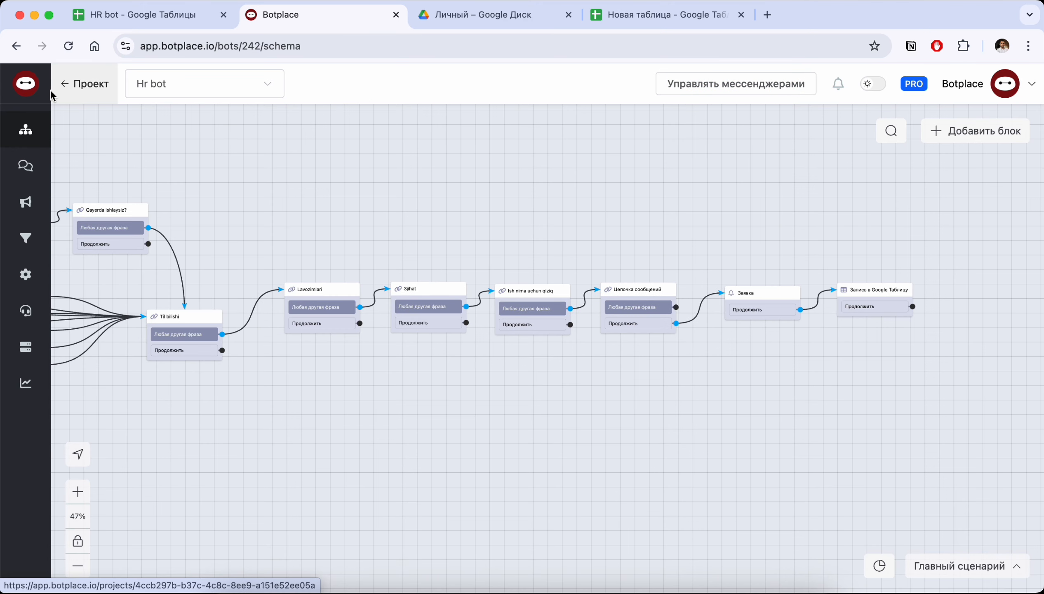
Leave the Hr bot schema, open the Botplace template catalog and look through all the templates
click(79, 86)
scroll(70, 459, down, 2)
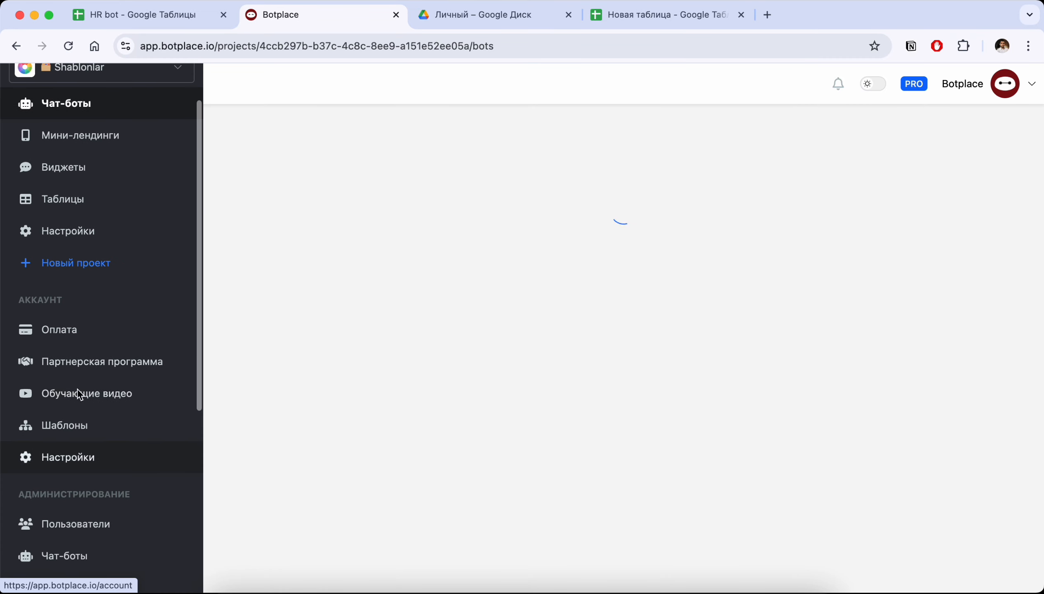
click(67, 427)
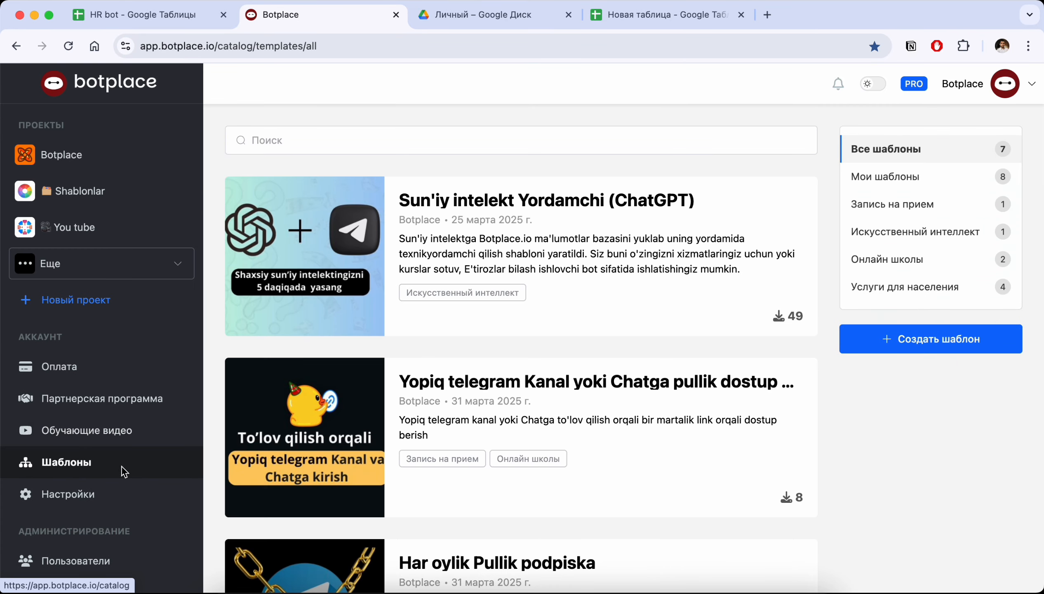
scroll(282, 419, down, 3)
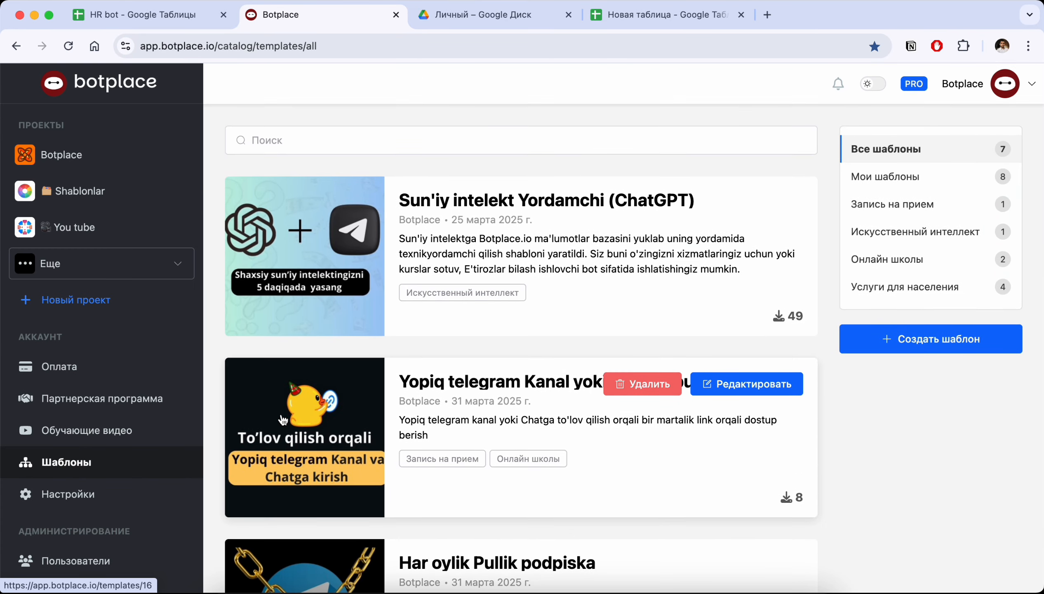
scroll(283, 419, down, 5)
scroll(283, 419, down, 3)
scroll(283, 420, up, 5)
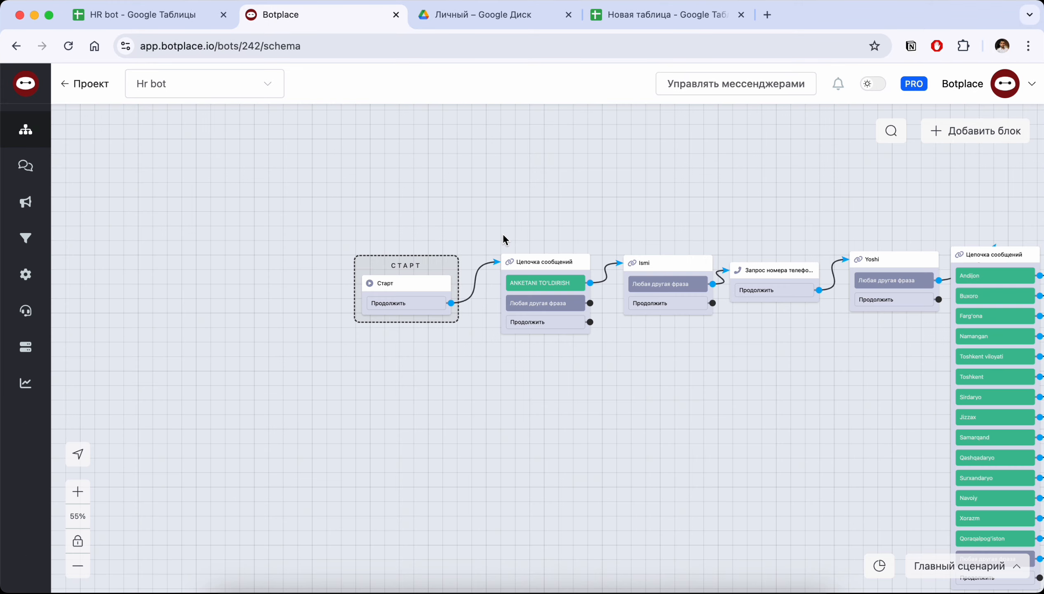
scroll(503, 239, down, 5)
scroll(502, 240, right, 5)
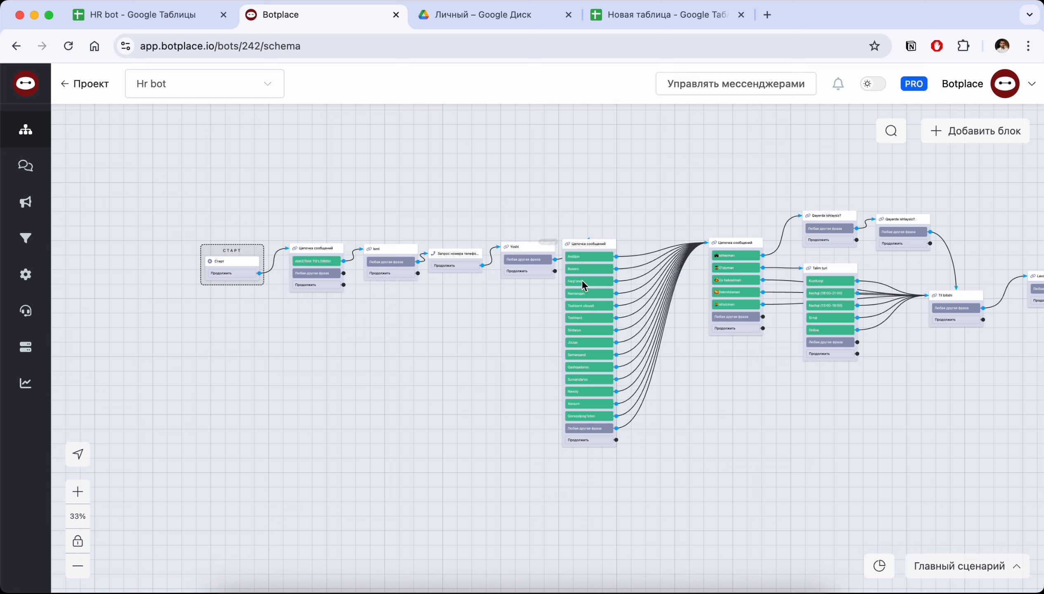
Duplicate the main scenario Главный сценарий in the scenario list of Hr bot
click(942, 566)
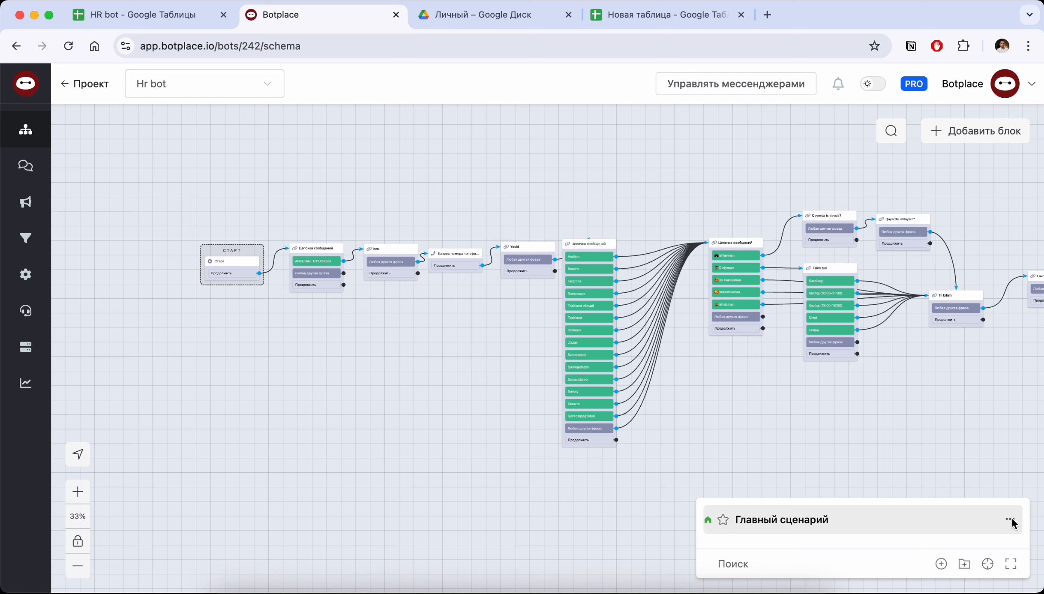
click(991, 567)
click(1010, 521)
click(969, 550)
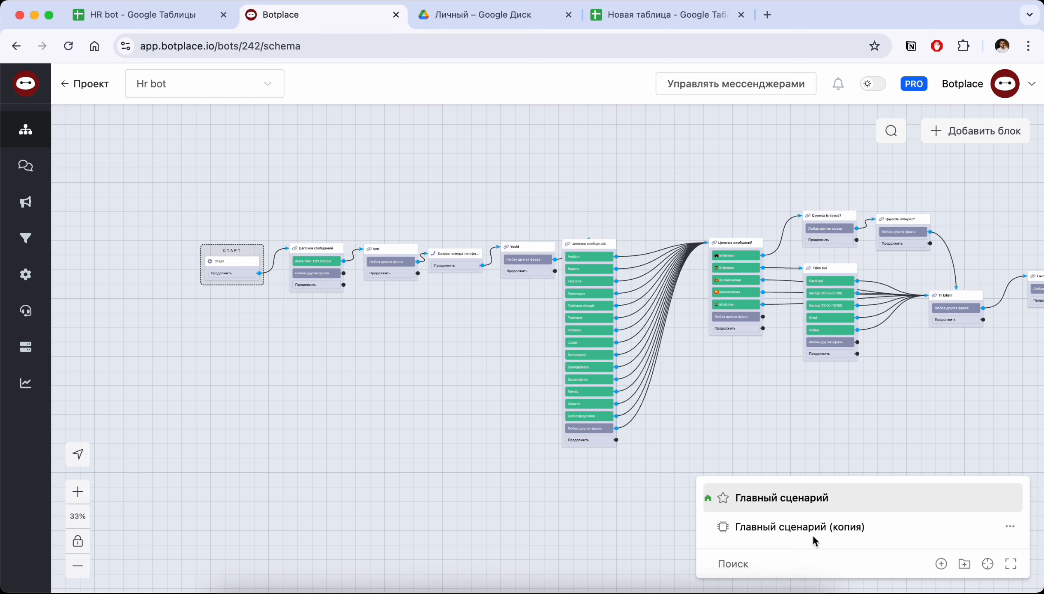
Rename the copied scenario as Videomontaj
click(1011, 526)
click(986, 419)
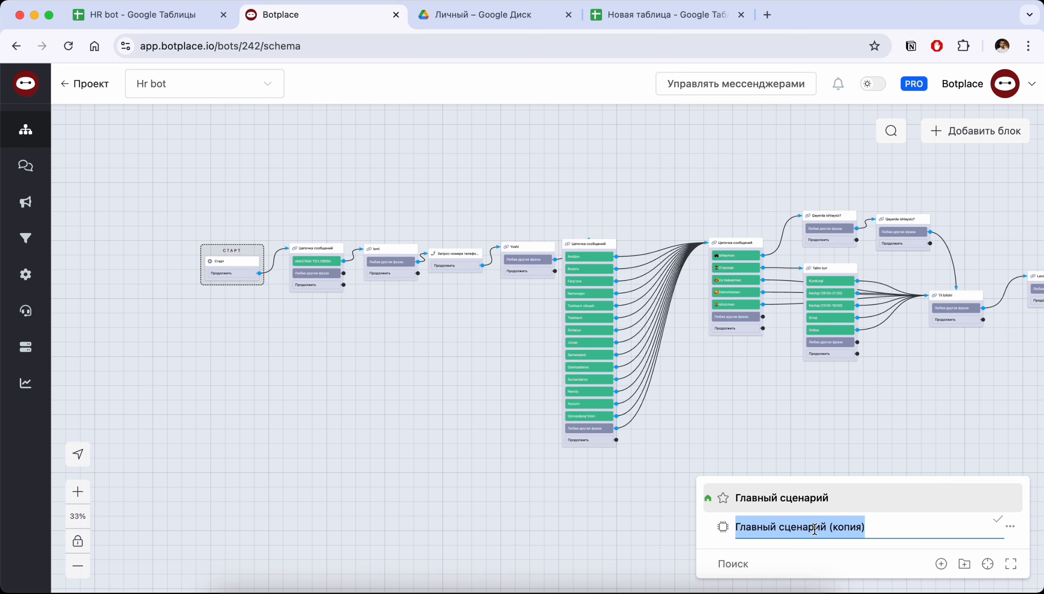
text(Videomo)
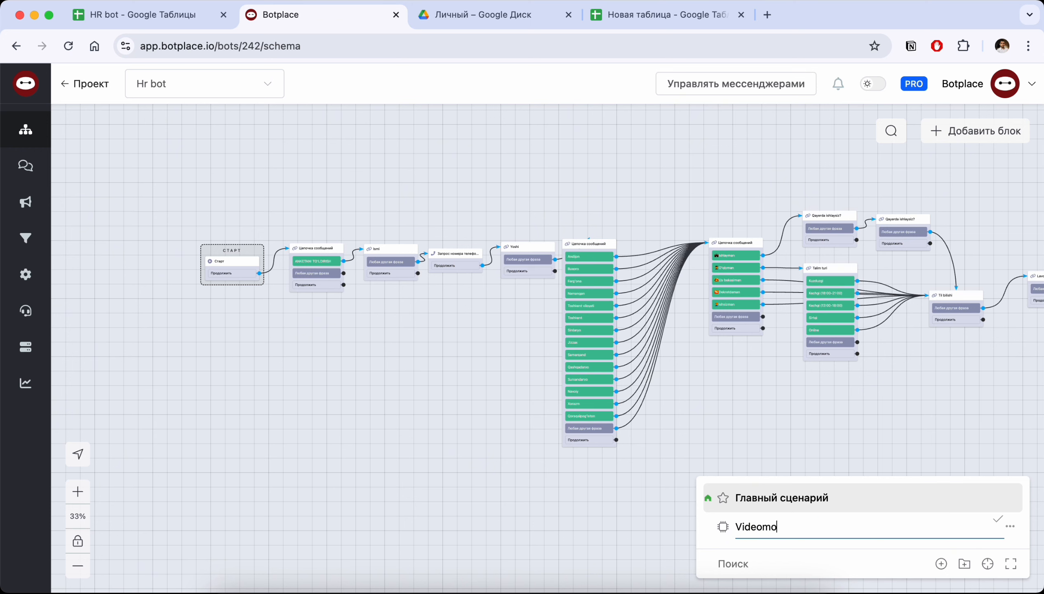
text(ntaj)
click(997, 519)
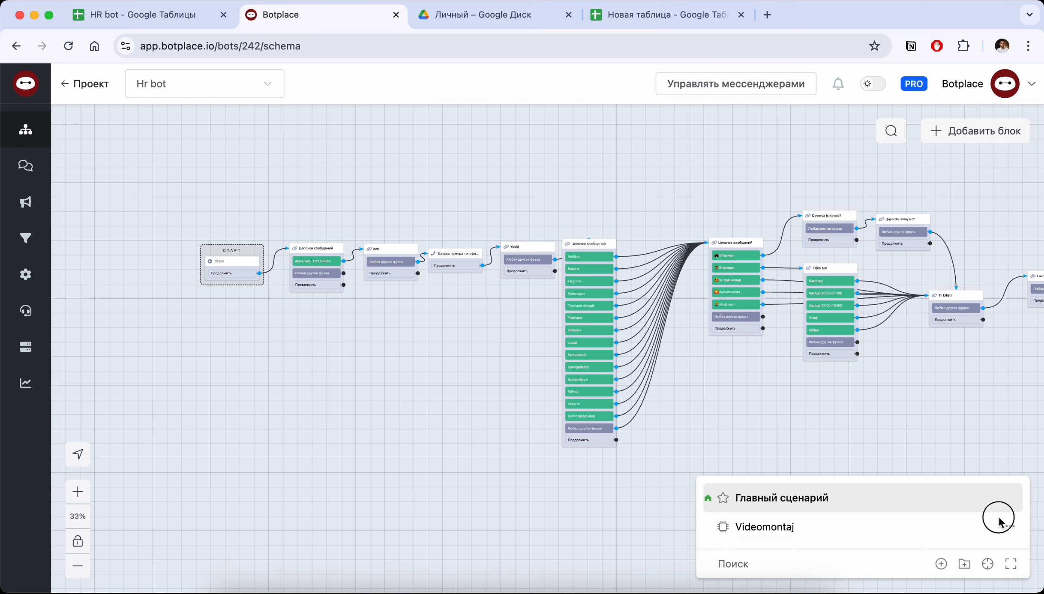
Compare the Videomontaj scenario with Главный сценарий by switching between their schemas, ending on Videomontaj
scroll(759, 348, right, 10)
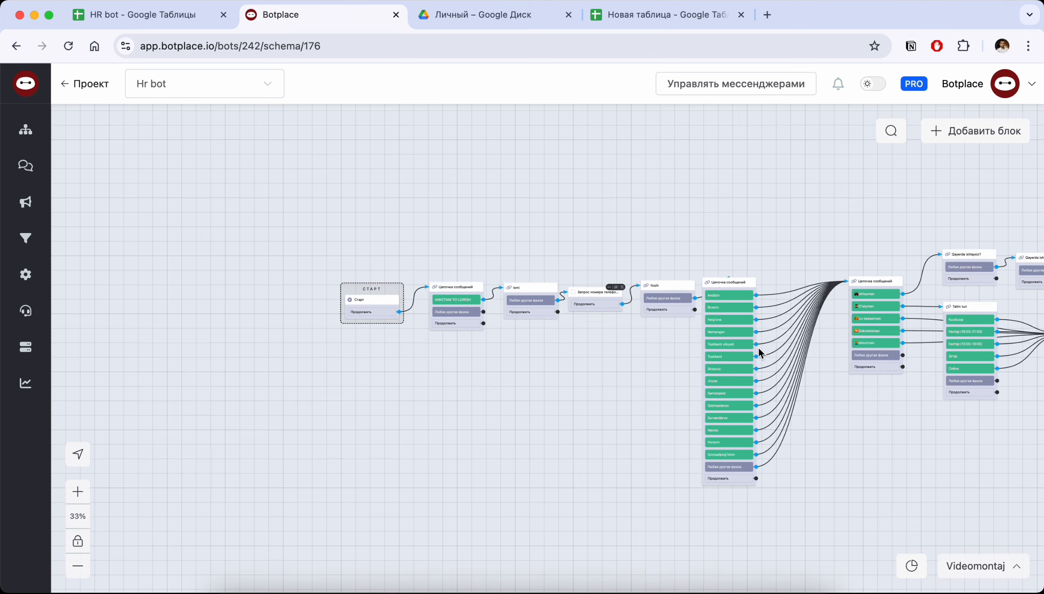
scroll(759, 348, left, 5)
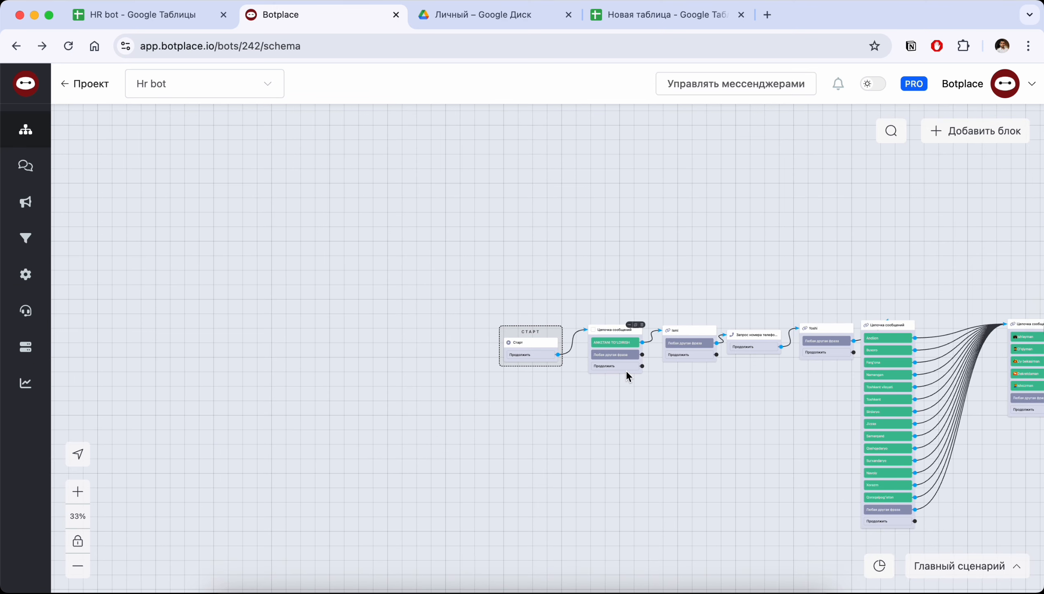
scroll(626, 370, right, 5)
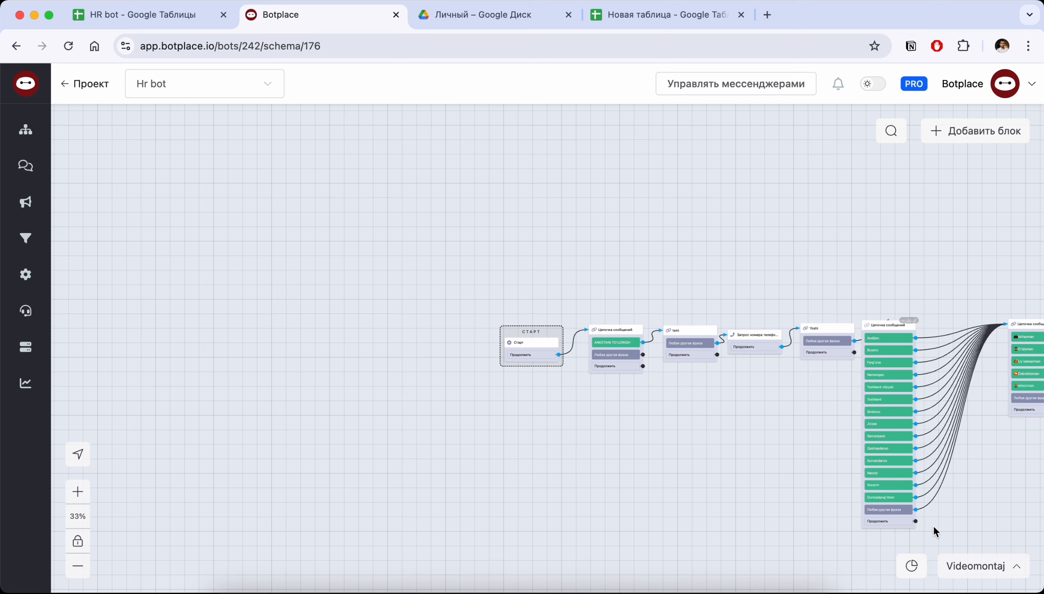
click(978, 565)
drag(745, 431, 475, 395)
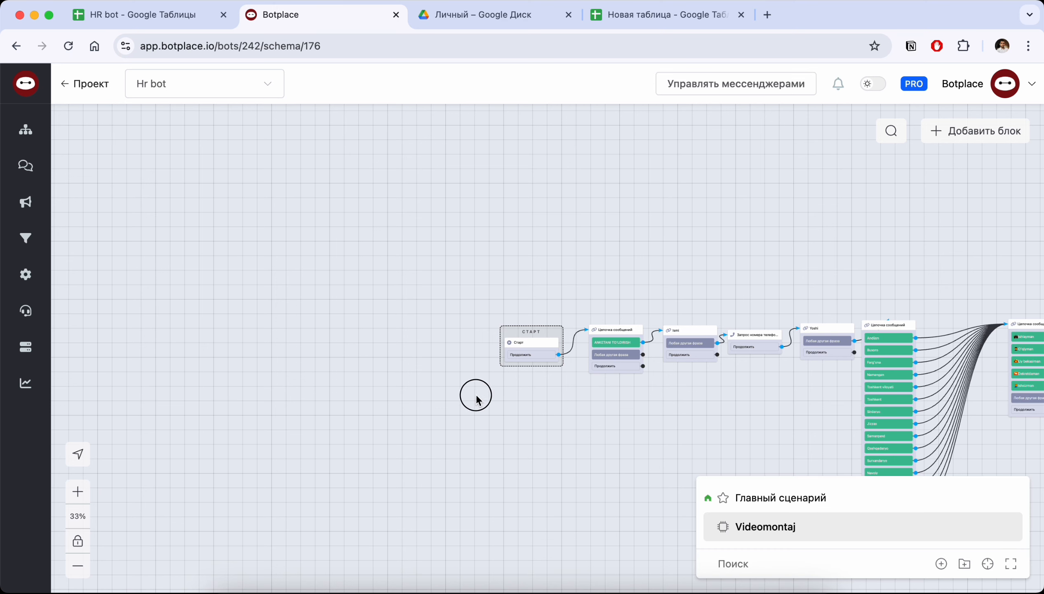
scroll(678, 407, right, 4)
Inspect the greeting message block after the start of the Videomontaj scenario and close its settings
click(480, 317)
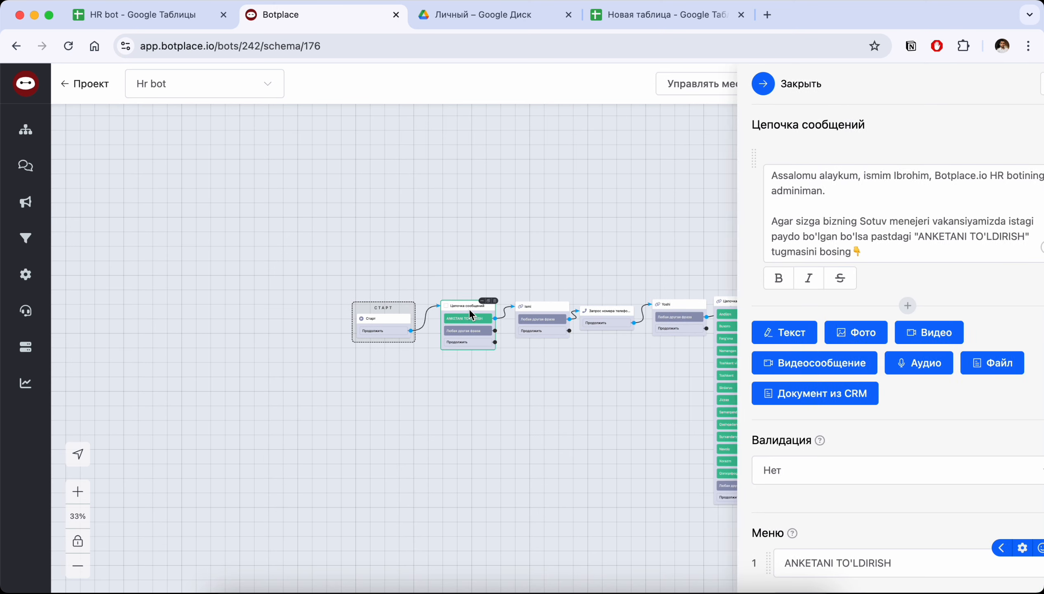
scroll(574, 382, right, 3)
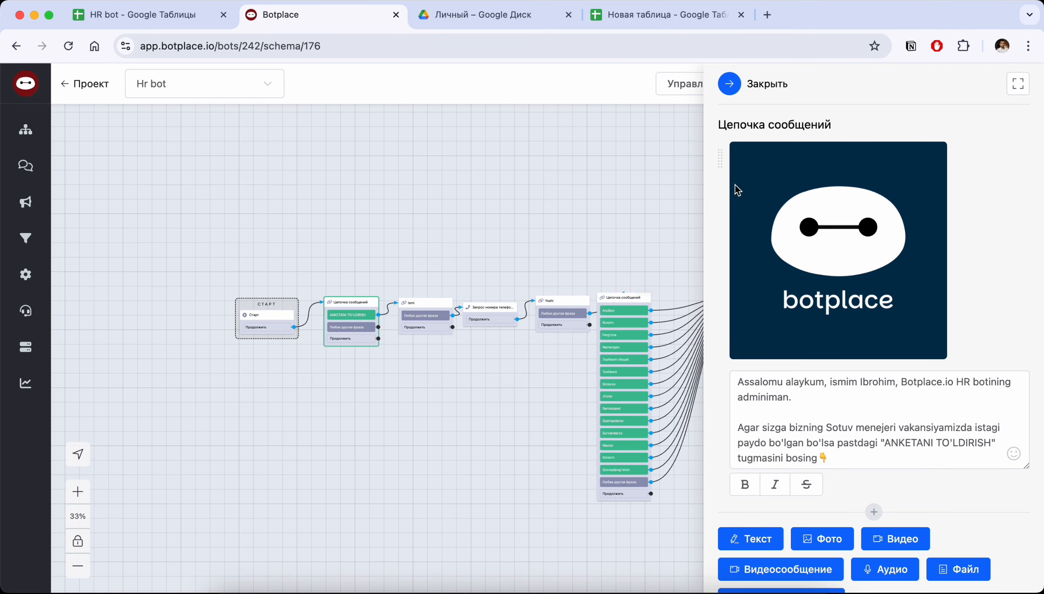
click(729, 84)
Open the Запись в Google Таблицу block of Videomontaj and check its available sheets, keeping Лист1 selected
scroll(762, 249, right, 10)
scroll(771, 257, up, 2)
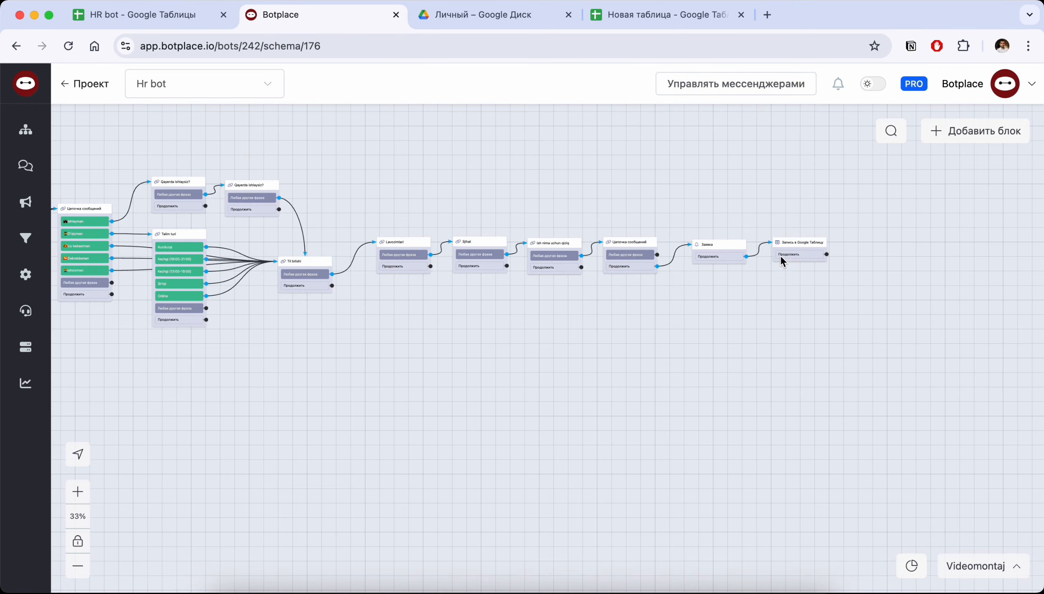
click(782, 254)
click(788, 304)
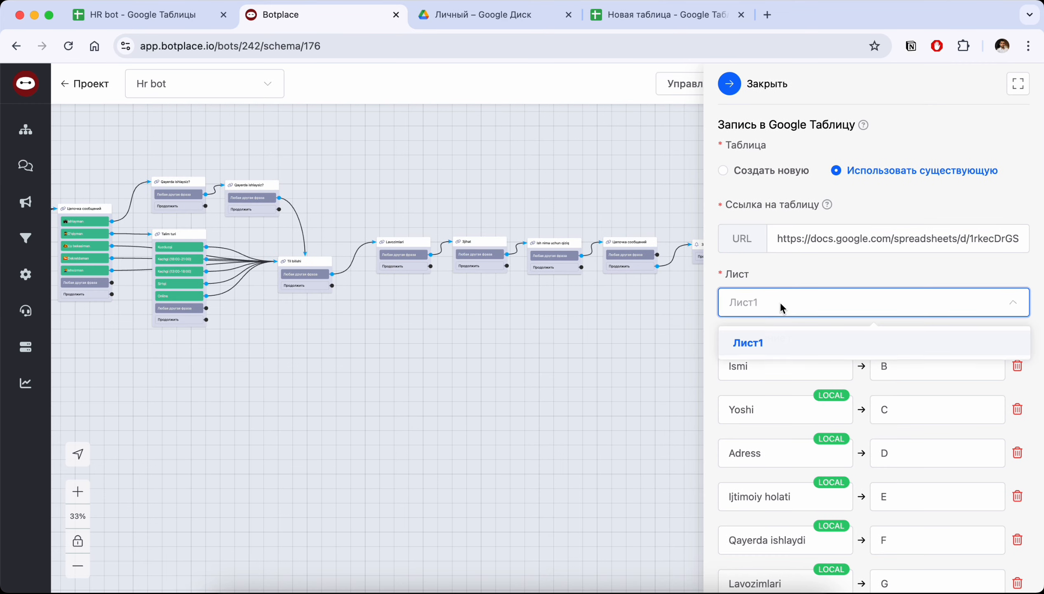
click(753, 342)
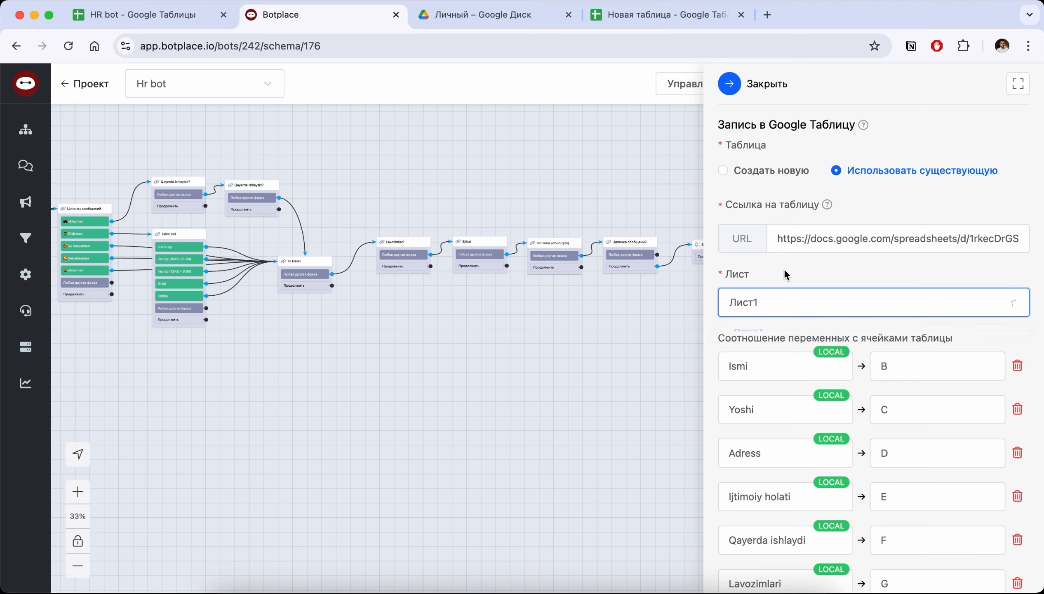
Add a new sheet to the HR bot spreadsheet in Google Sheets
click(149, 14)
click(45, 580)
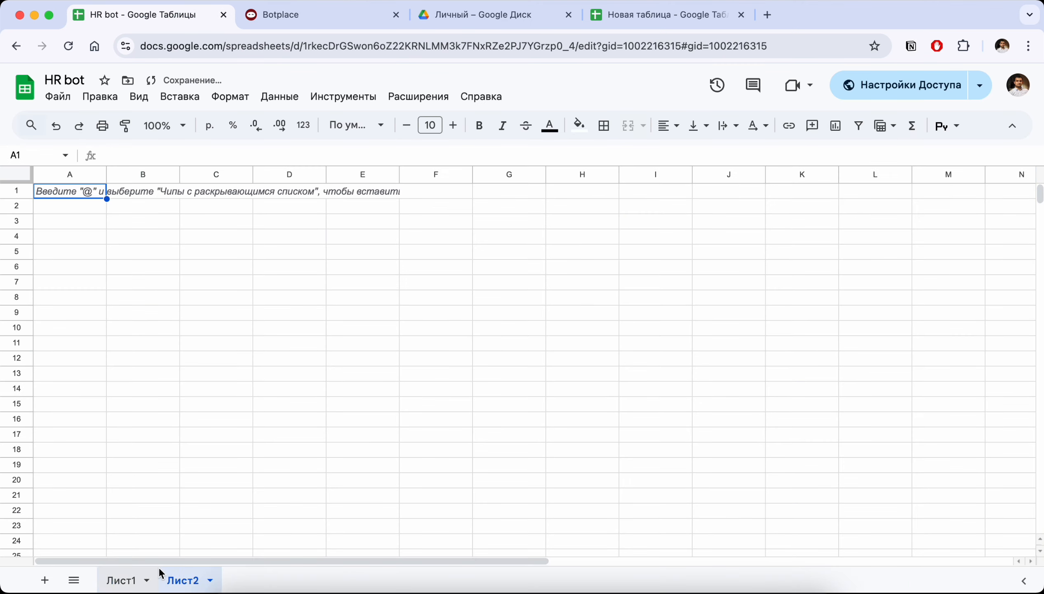
Rename the newly added sheet Лист2 as Mantaj
double_click(186, 580)
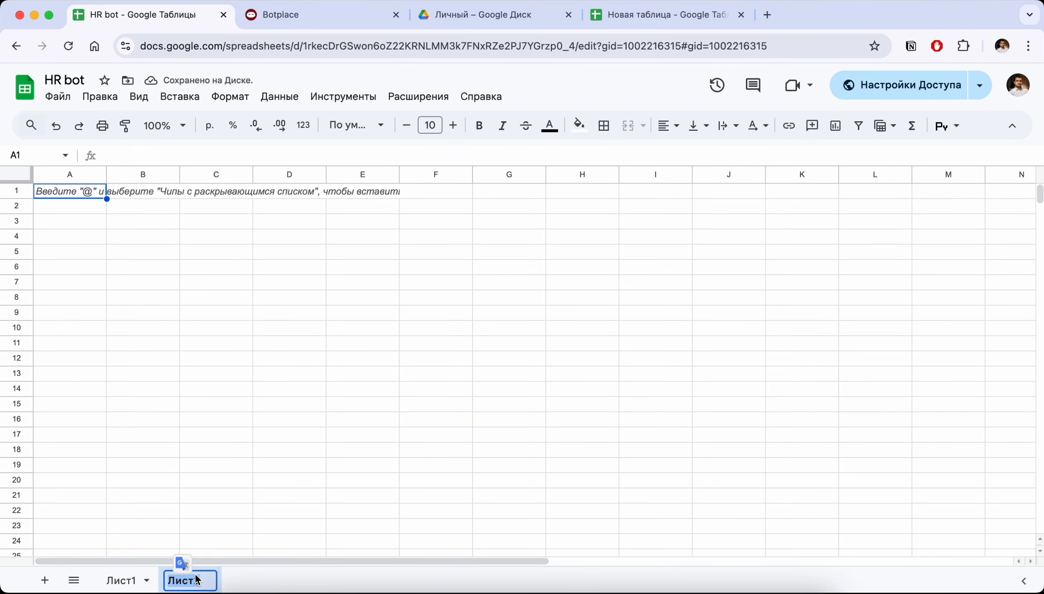
text(Mantaj)
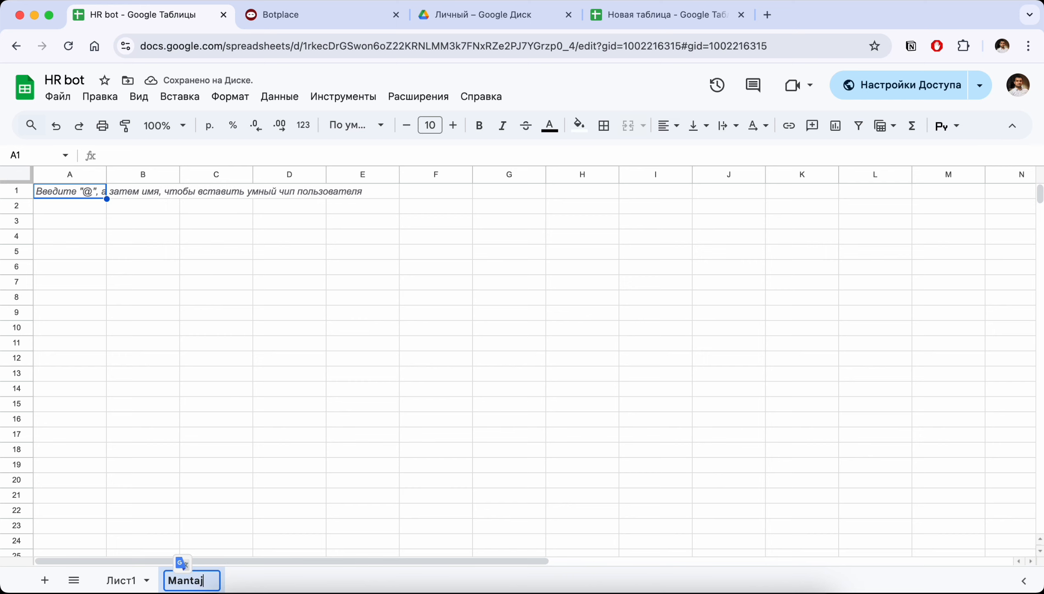
click(269, 511)
Switch to Botplace and set the target sheet of Videomontaj's Запись в Google Таблицу block to Mantaj, closing the block's settings
click(341, 19)
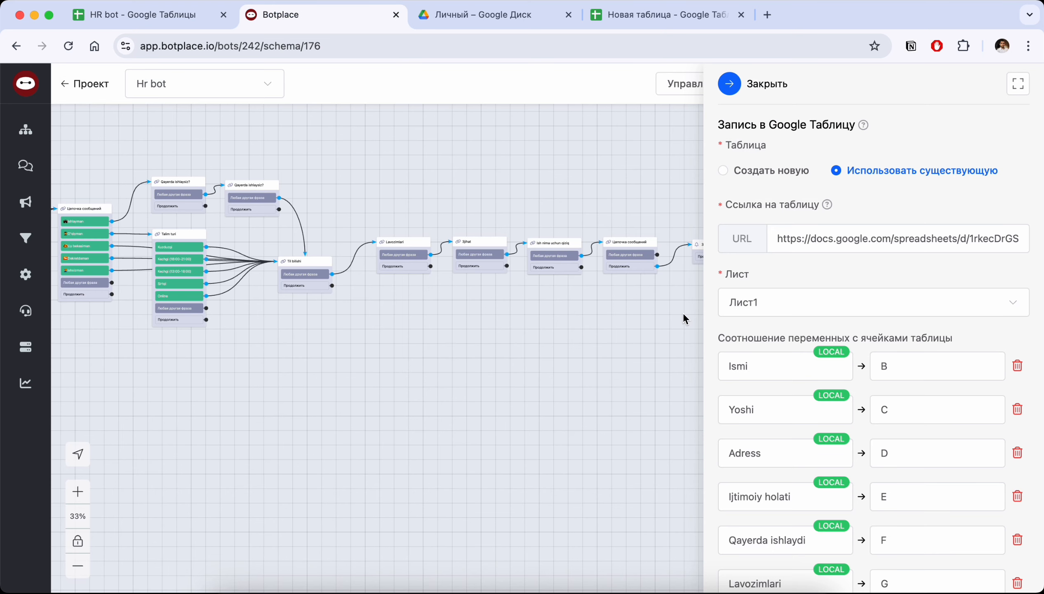
click(814, 309)
click(627, 373)
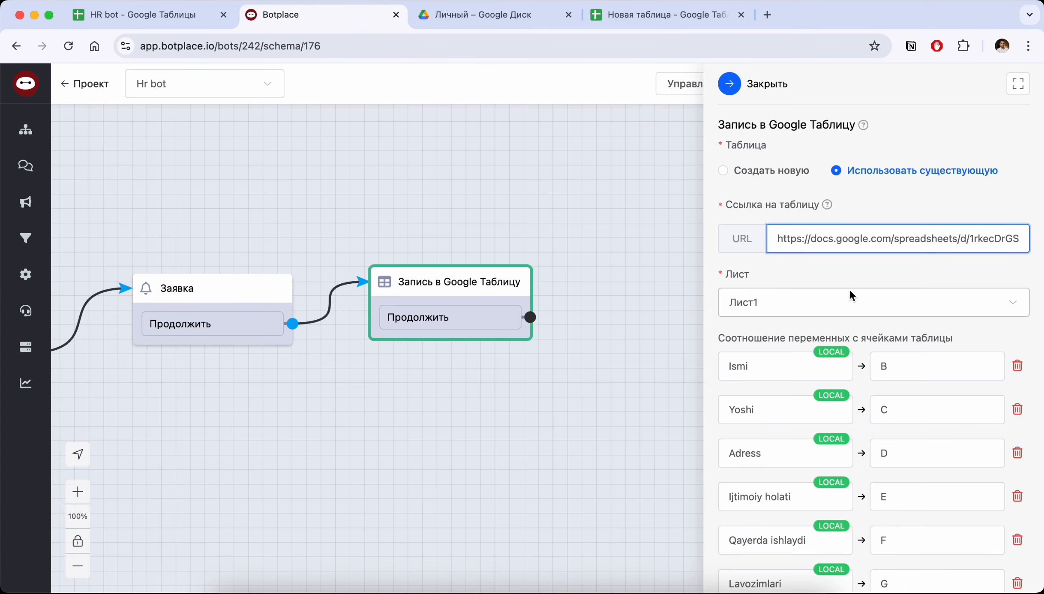
click(842, 295)
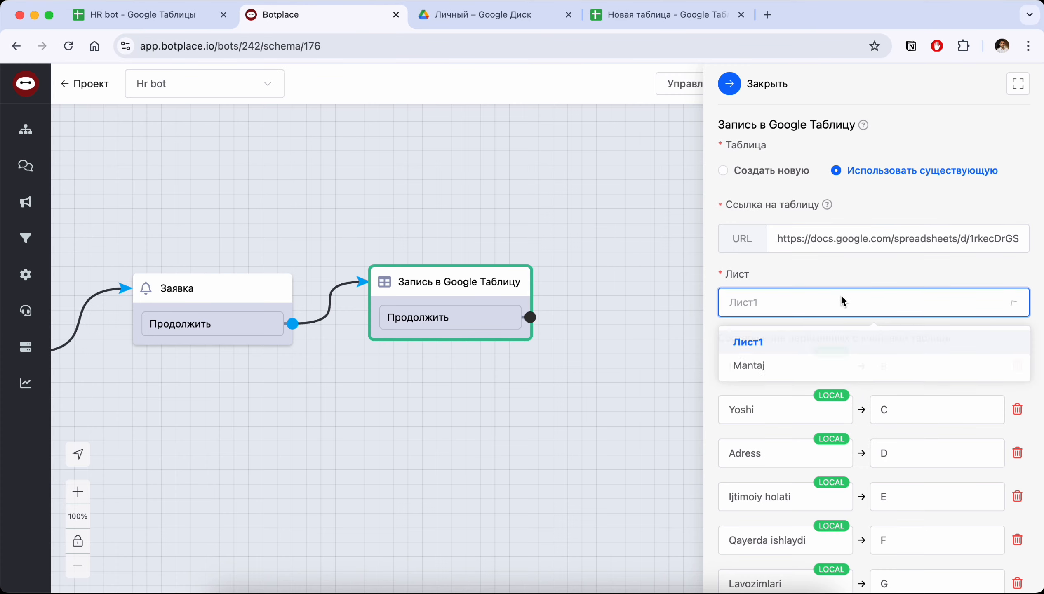
click(750, 368)
click(729, 84)
click(432, 281)
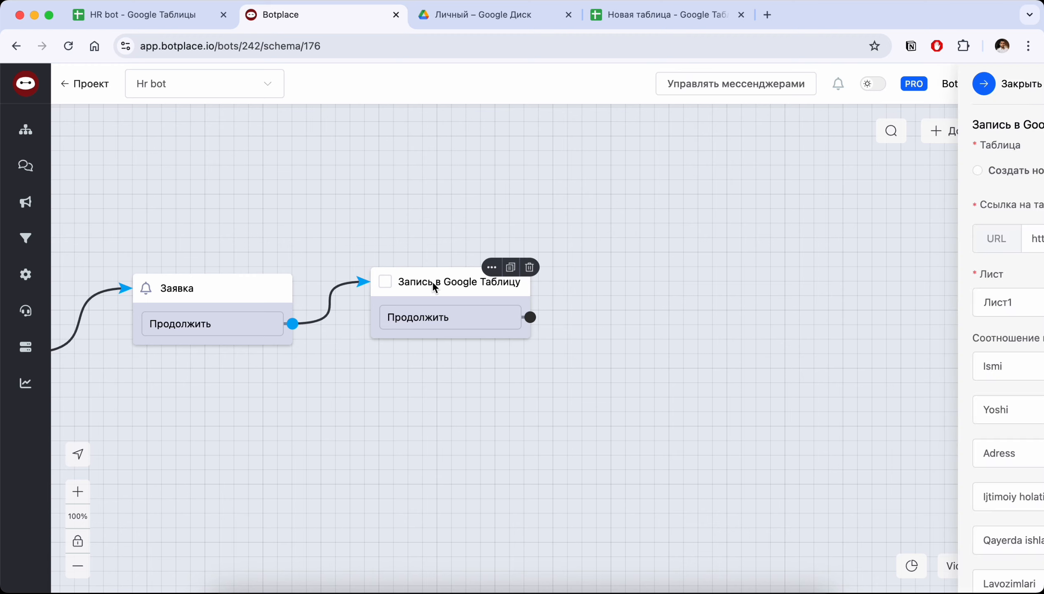
click(775, 304)
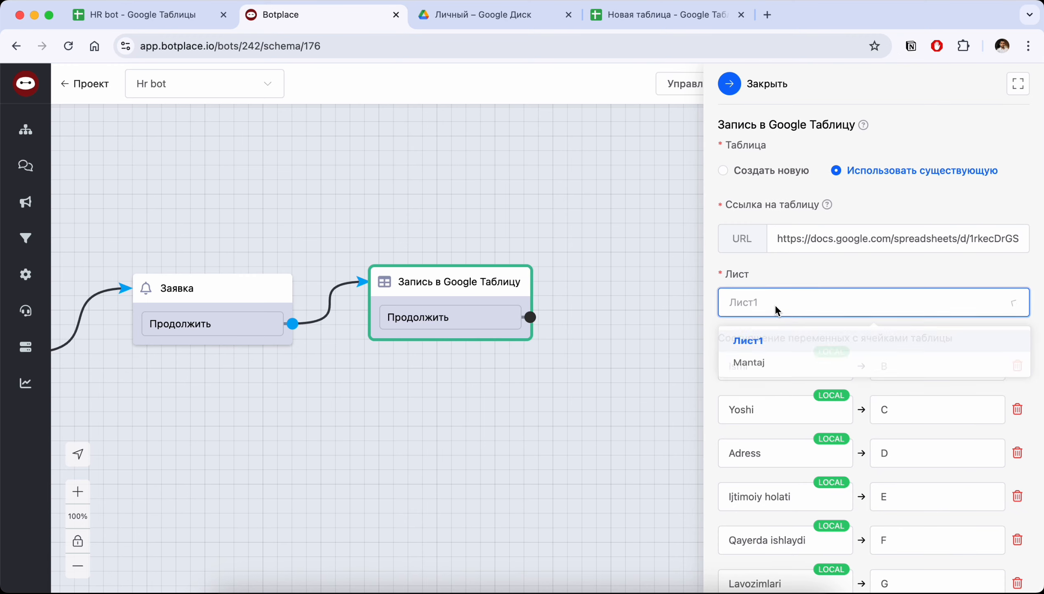
click(763, 366)
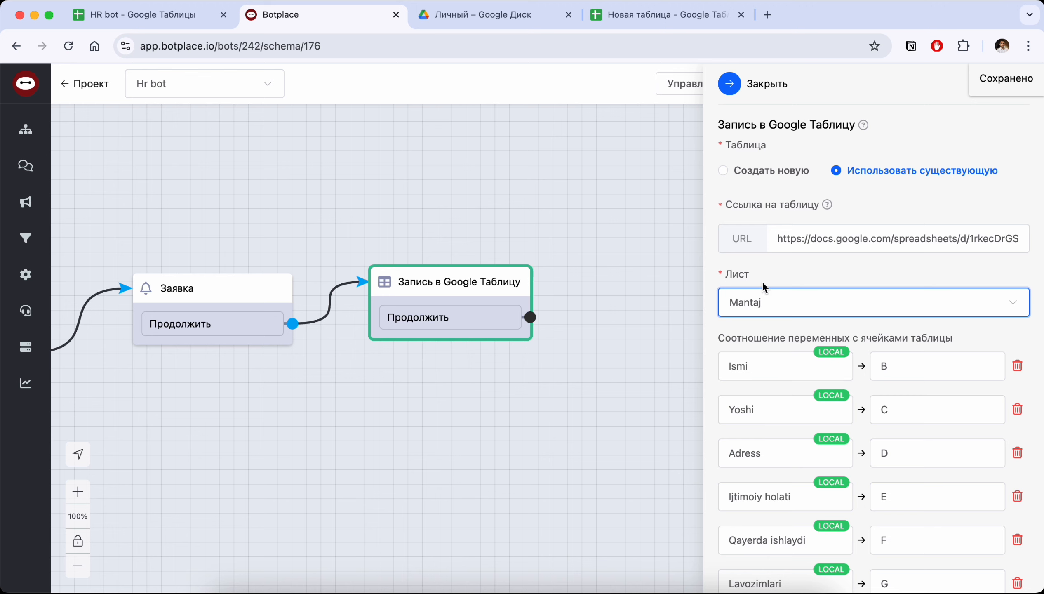
click(739, 83)
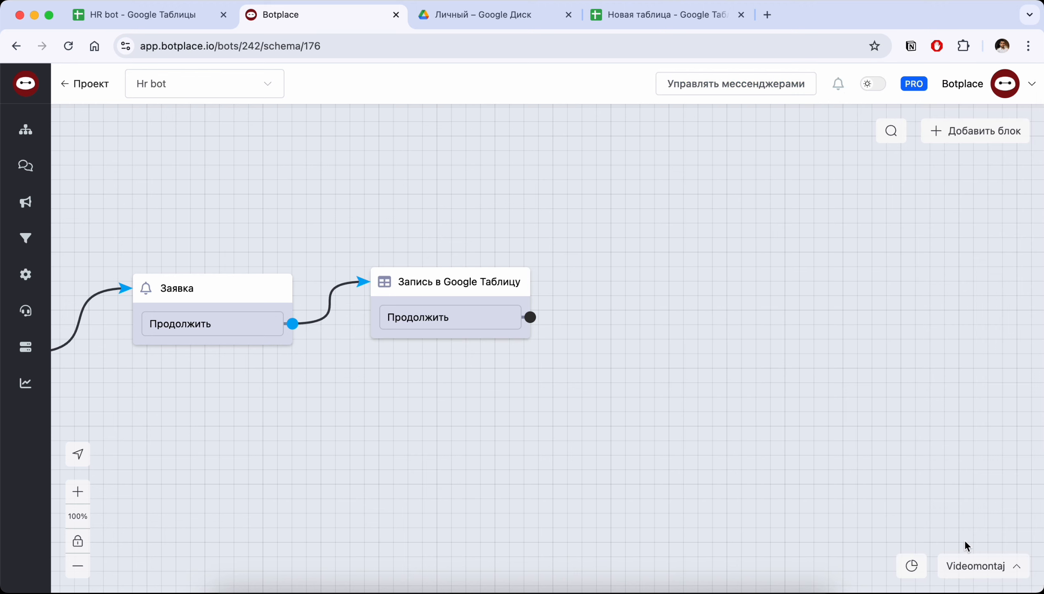
Check the sheet setting in Videomontaj's Запись в Google Таблицу block and look over the Videomontaj and Главный сценарий schemas
click(962, 570)
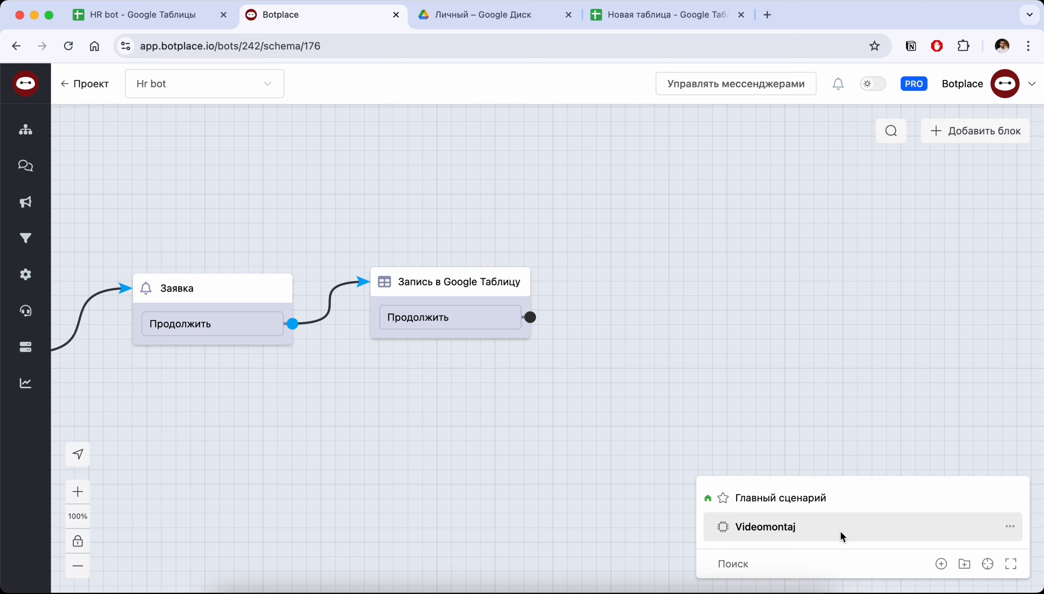
click(450, 283)
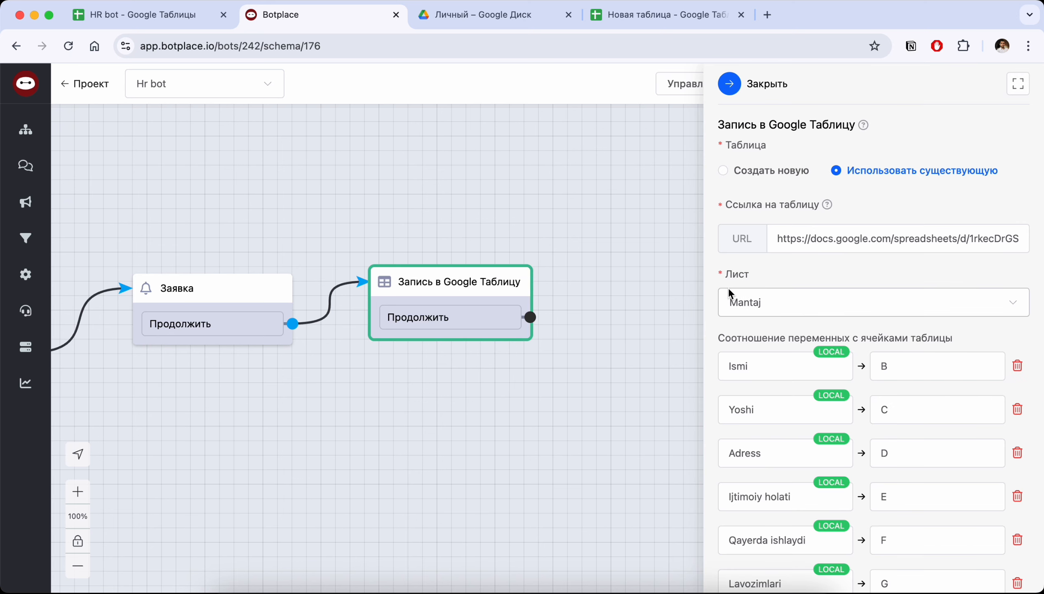
click(549, 170)
drag(452, 180, 890, 194)
scroll(473, 194, down, 5)
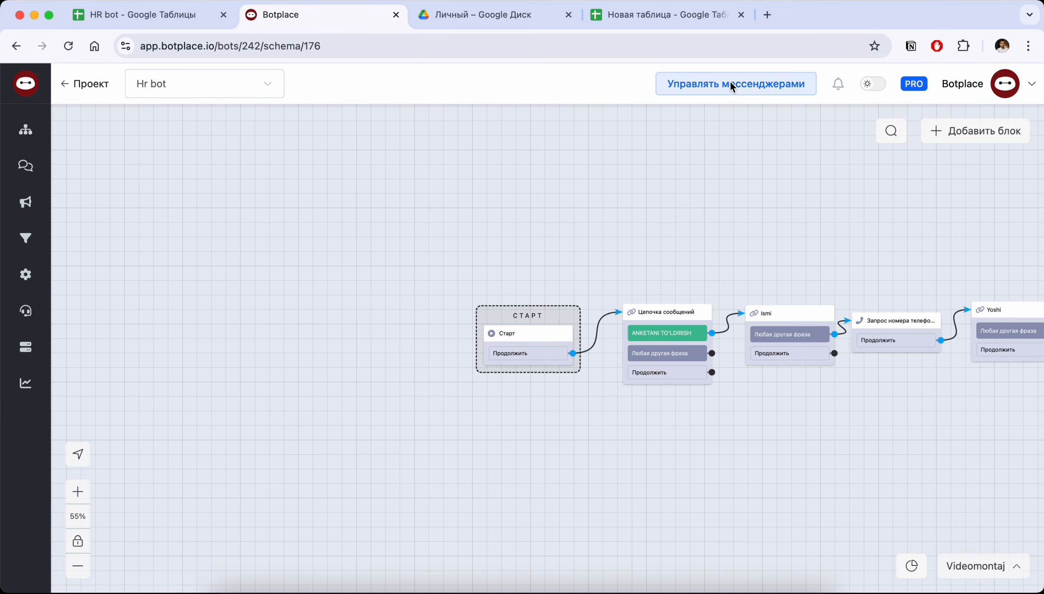
Open the link management page for the bot's Telegram channel
click(730, 85)
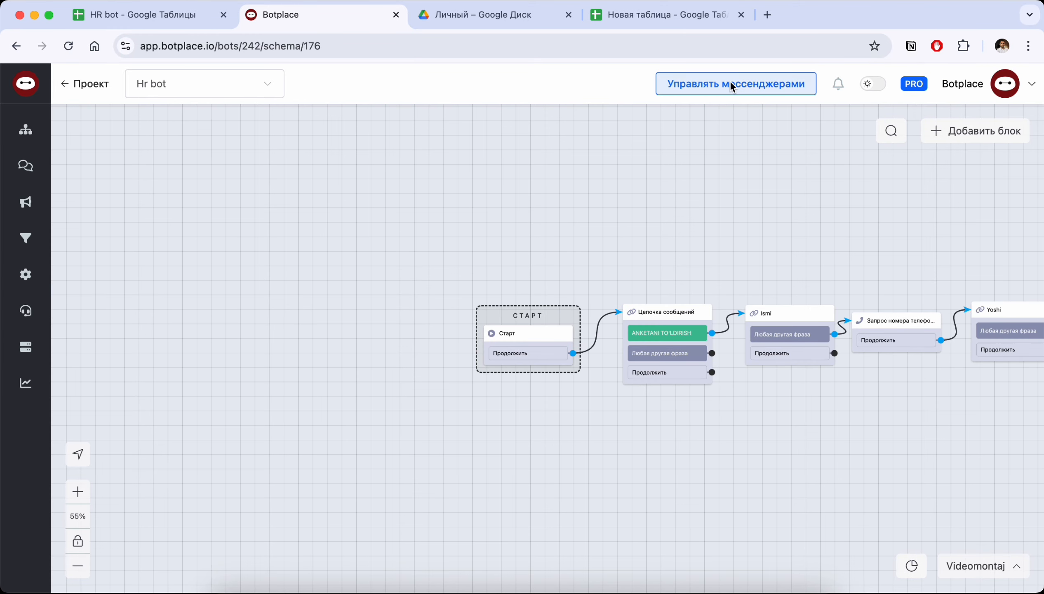
click(371, 219)
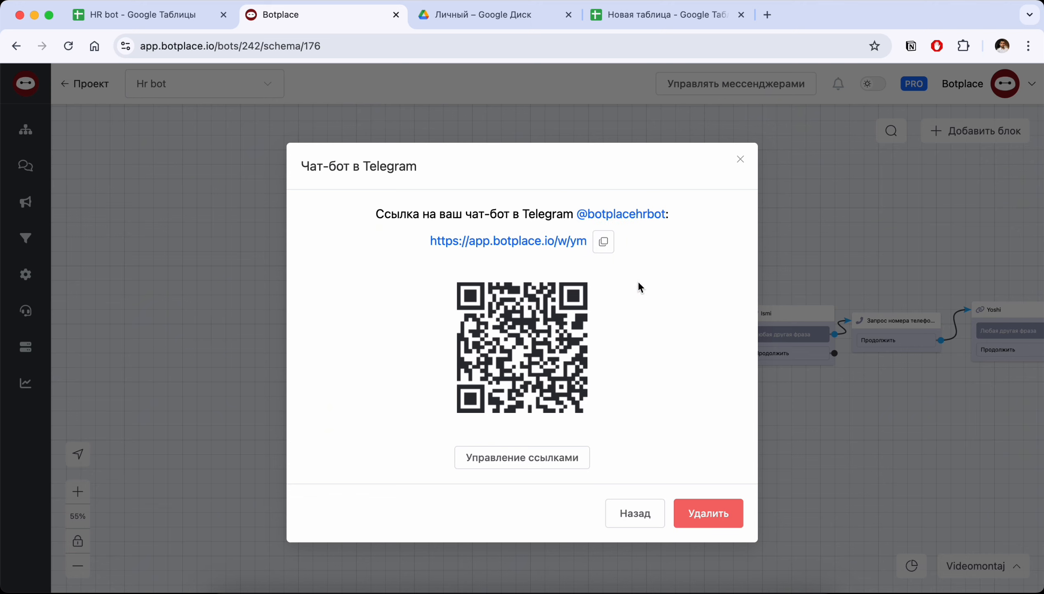
click(509, 463)
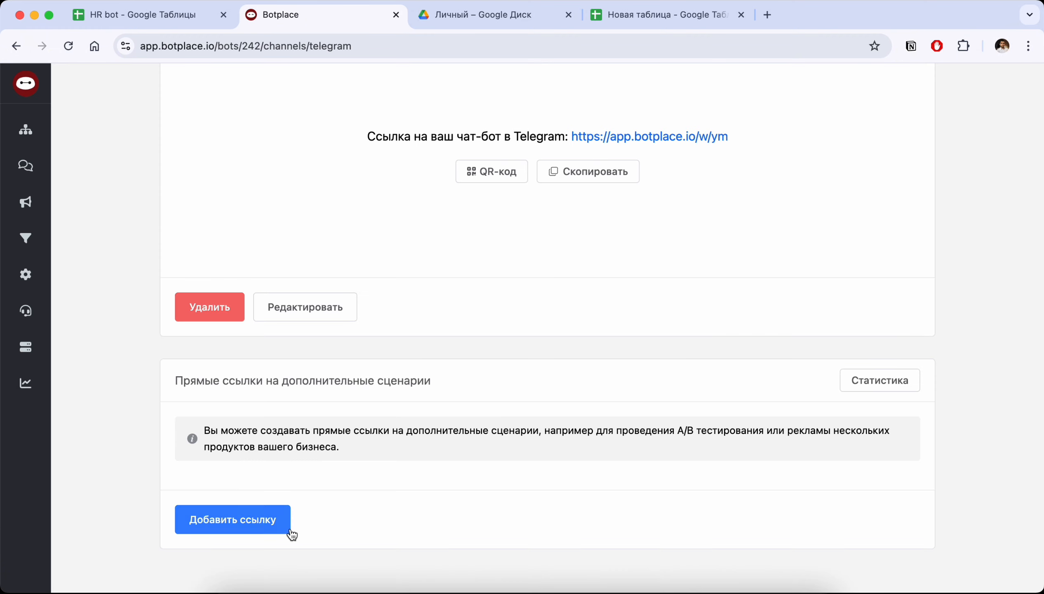
Create a direct link to the Videomontaj scenario with the note Videomantaj and save it
click(234, 519)
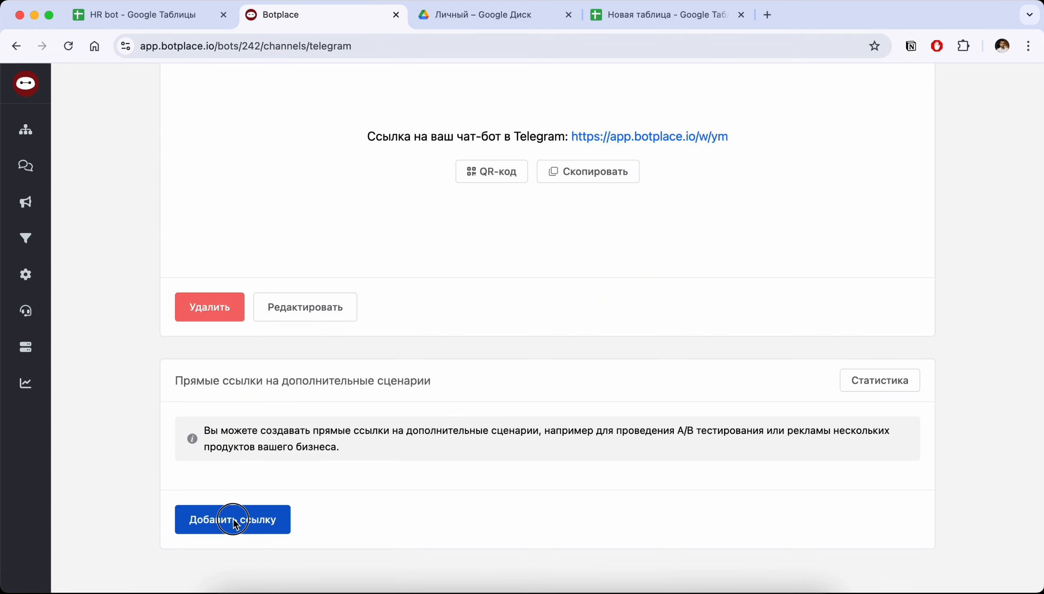
click(450, 240)
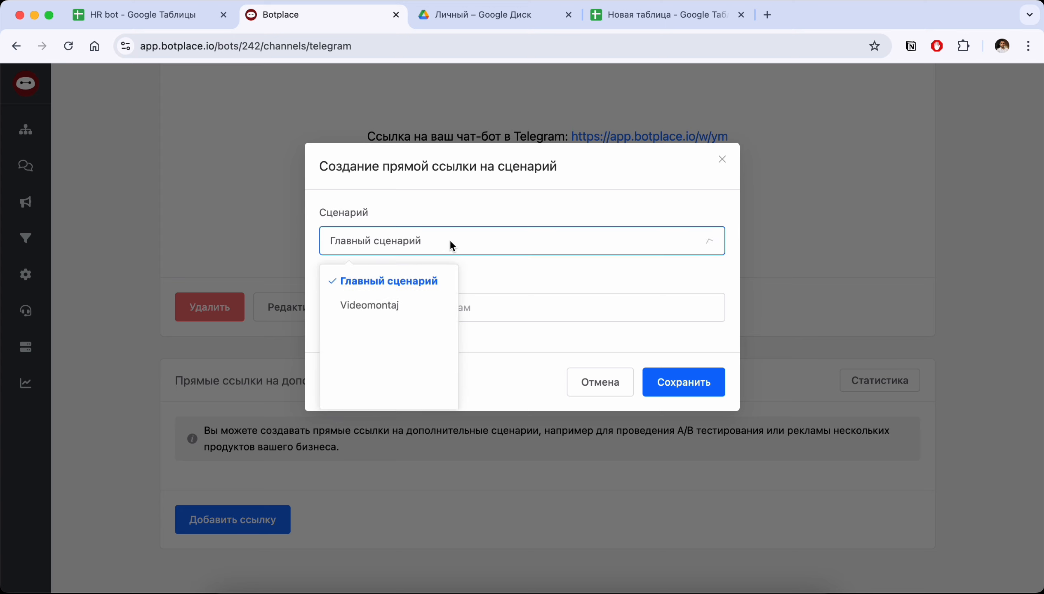
click(369, 308)
click(416, 309)
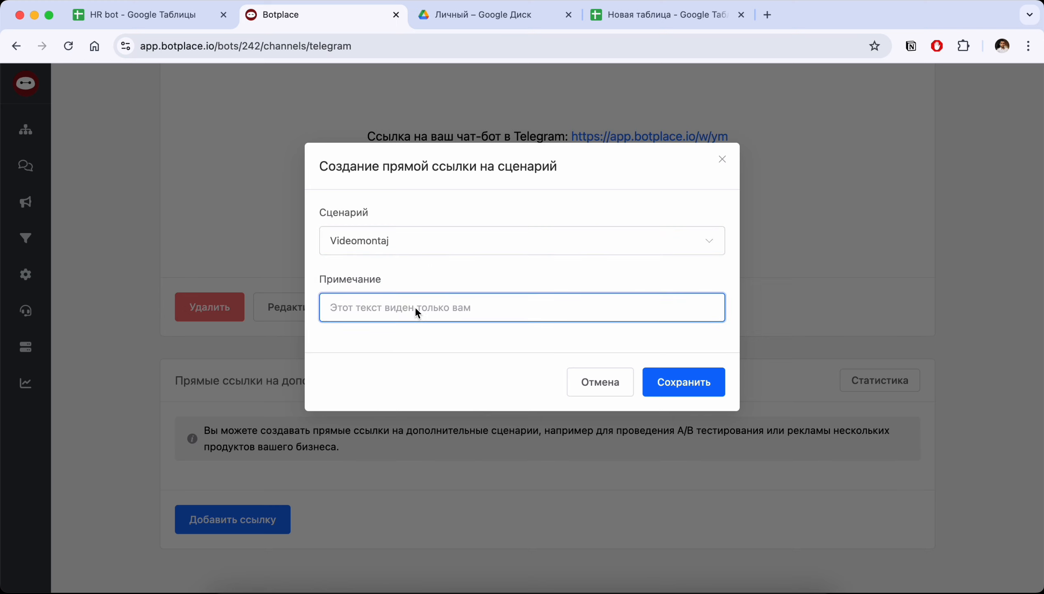
text(Video)
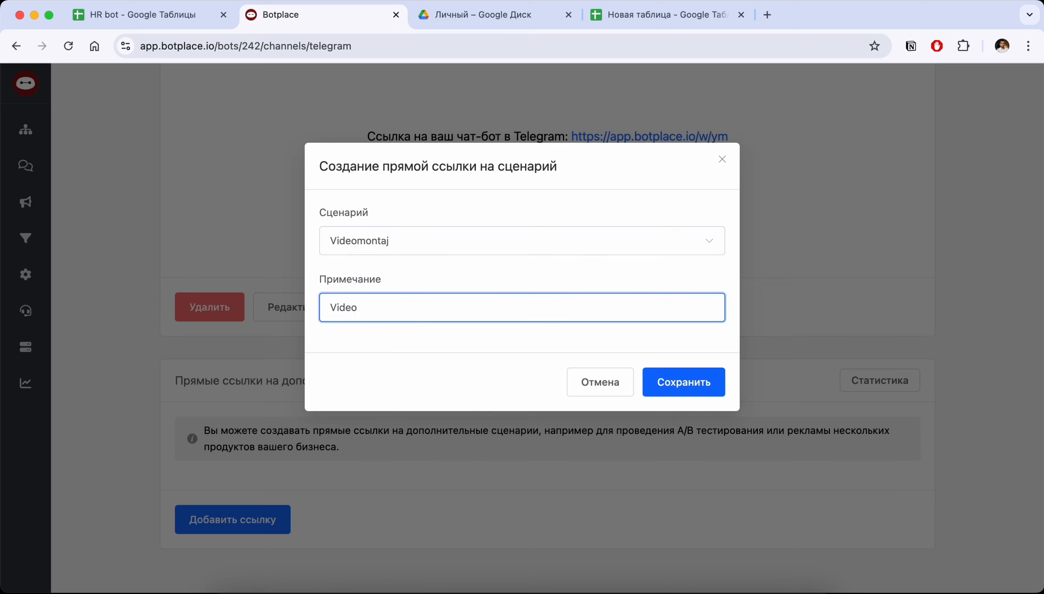
text(mantaj)
click(695, 386)
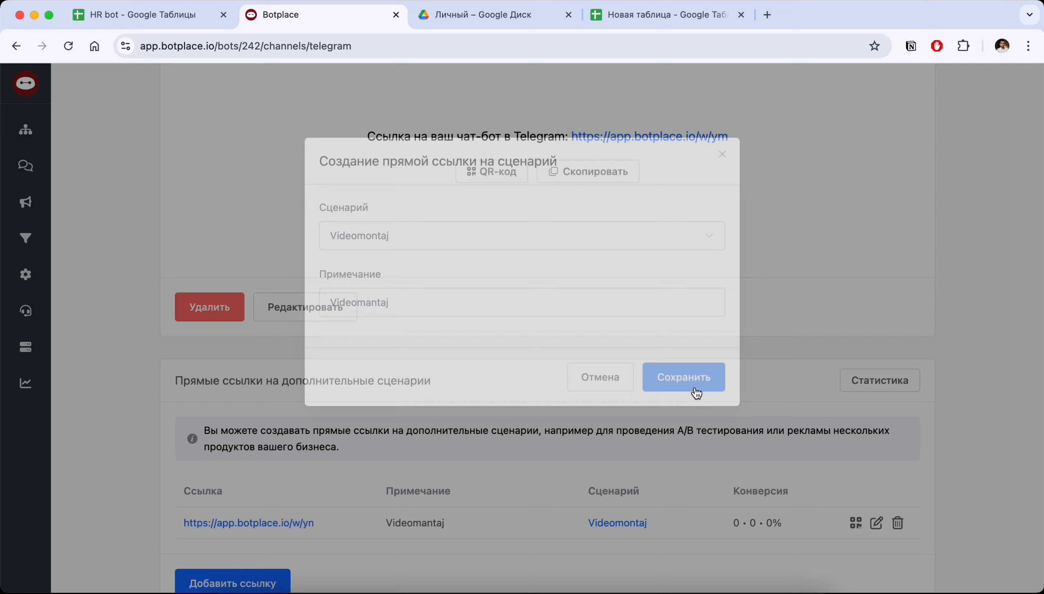
Examine the new Videomontaj direct link and its note, then compare it with the chatbot's main Telegram link
scroll(523, 367, down, 3)
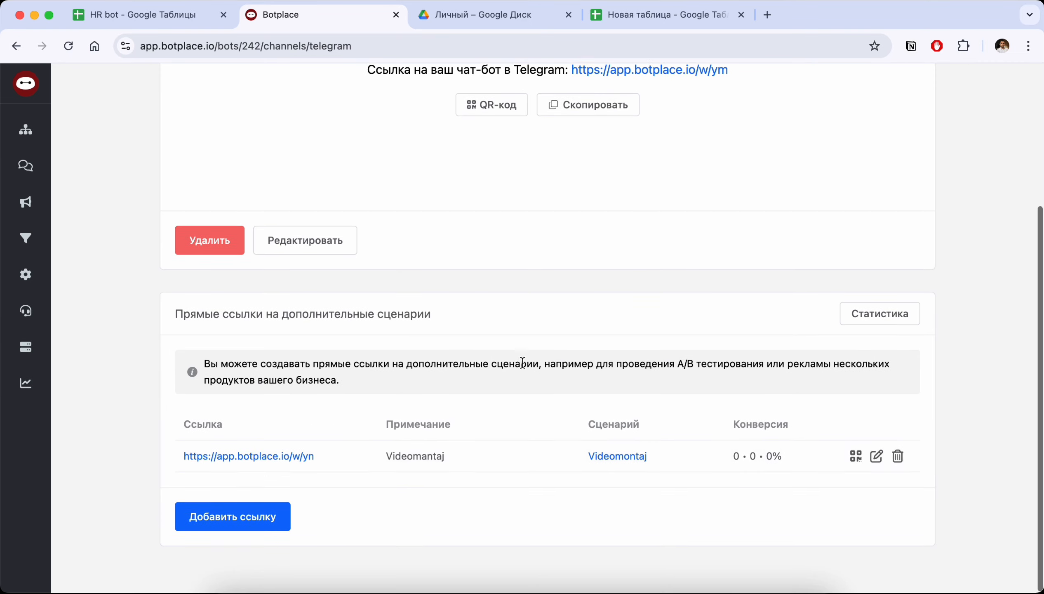
click(342, 468)
drag(342, 468, 182, 460)
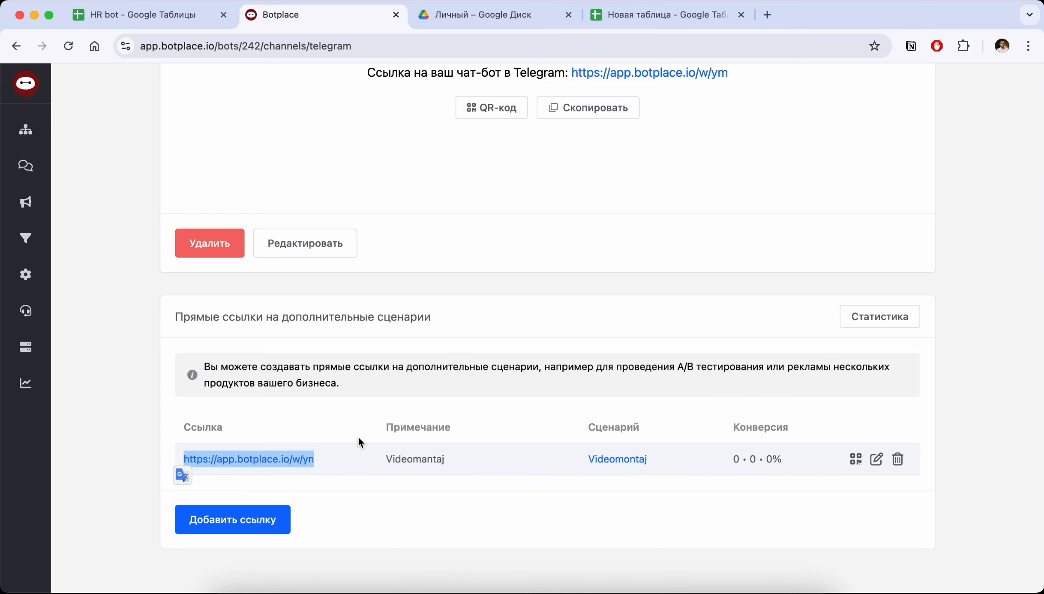
click(419, 463)
scroll(419, 463, up, 1)
scroll(419, 463, up, 2)
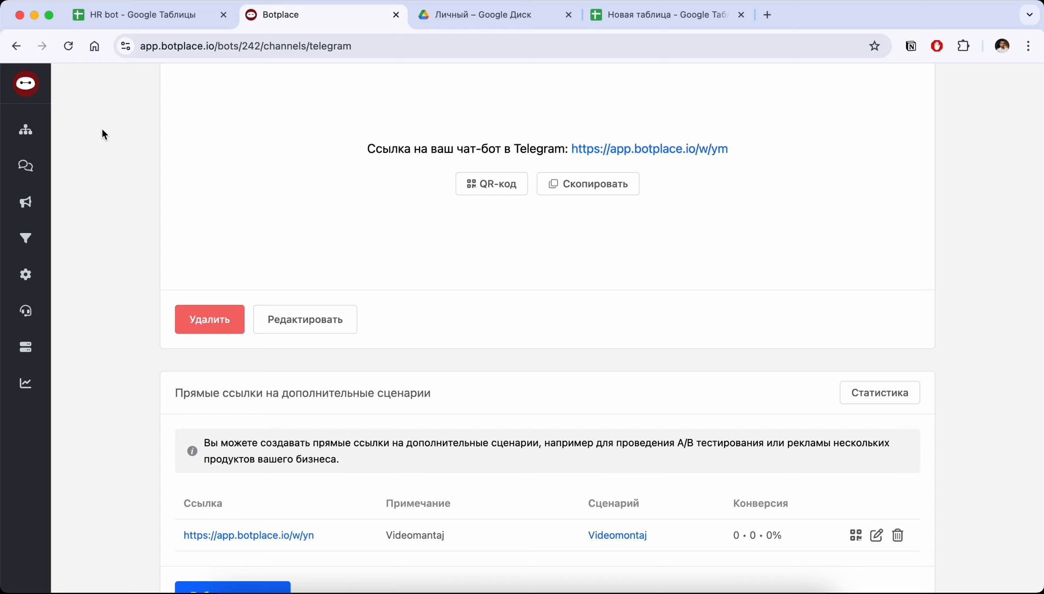
Return to the bot's schema, copy the main Telegram chatbot link and close the messenger dialog
click(27, 129)
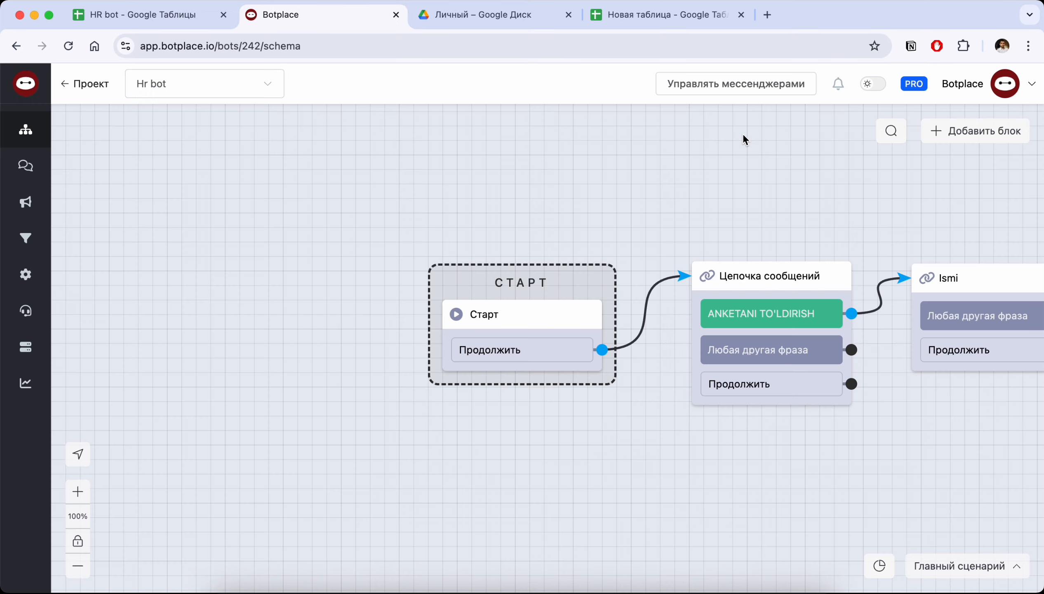
click(729, 84)
click(411, 221)
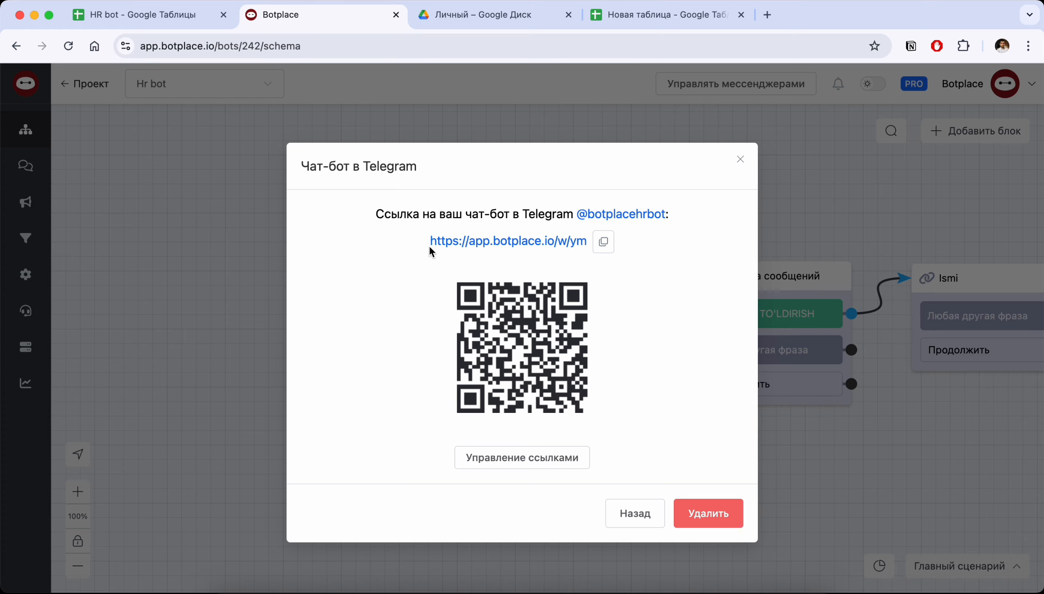
click(603, 242)
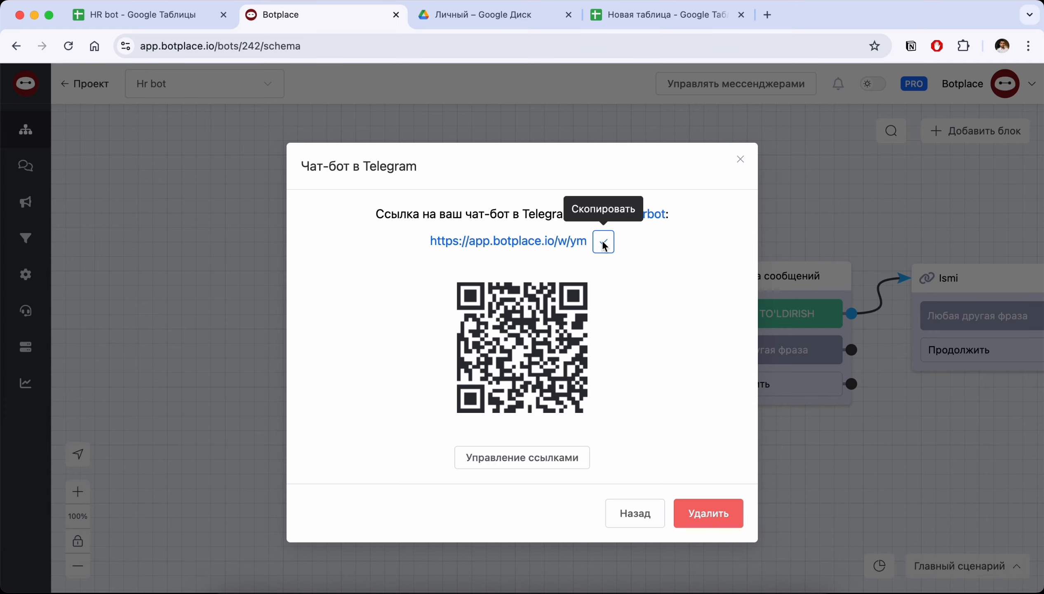
click(741, 159)
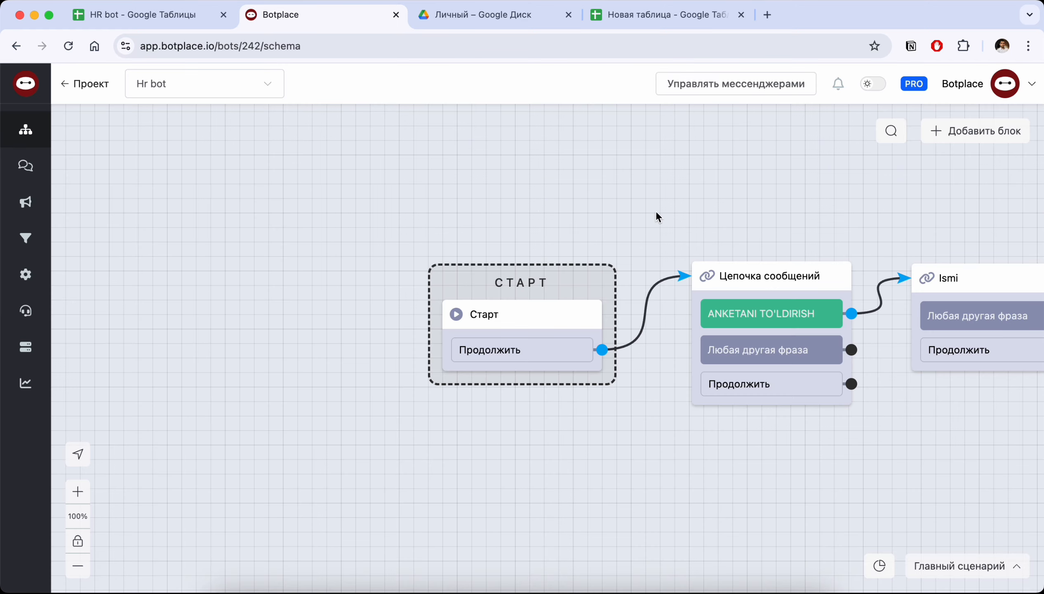
Look over the list of scenarios and the first blocks of the Главный сценарий schema
click(960, 566)
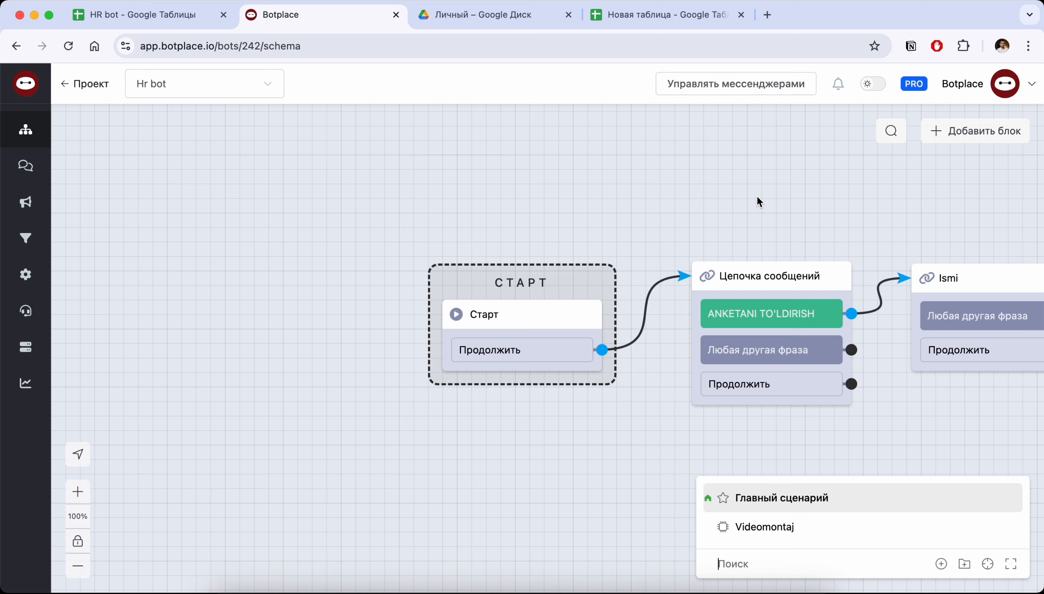
click(512, 202)
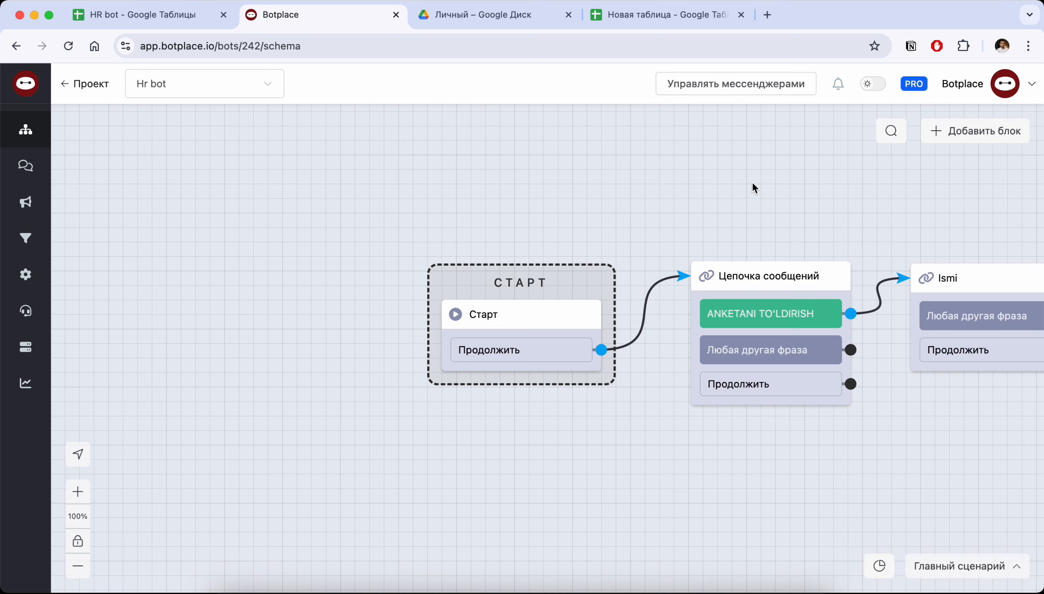
scroll(752, 181, right, 5)
click(953, 566)
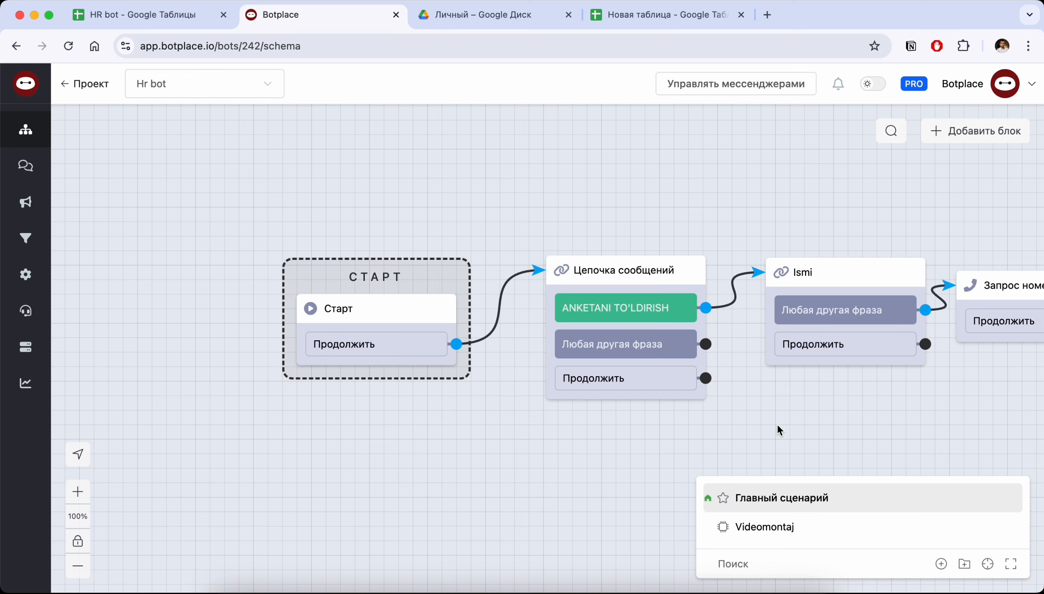
scroll(776, 423, right, 5)
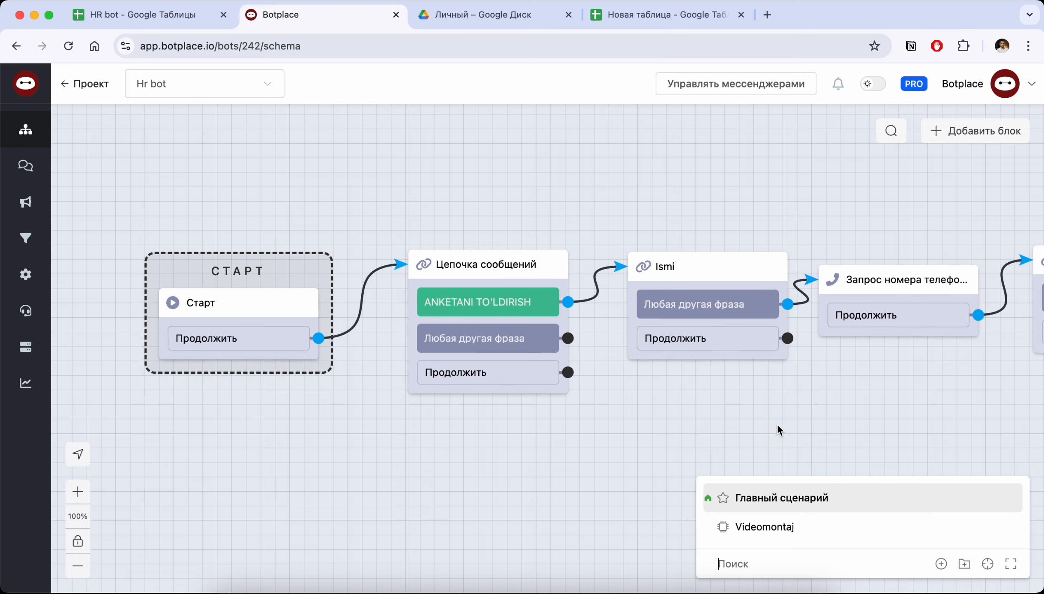